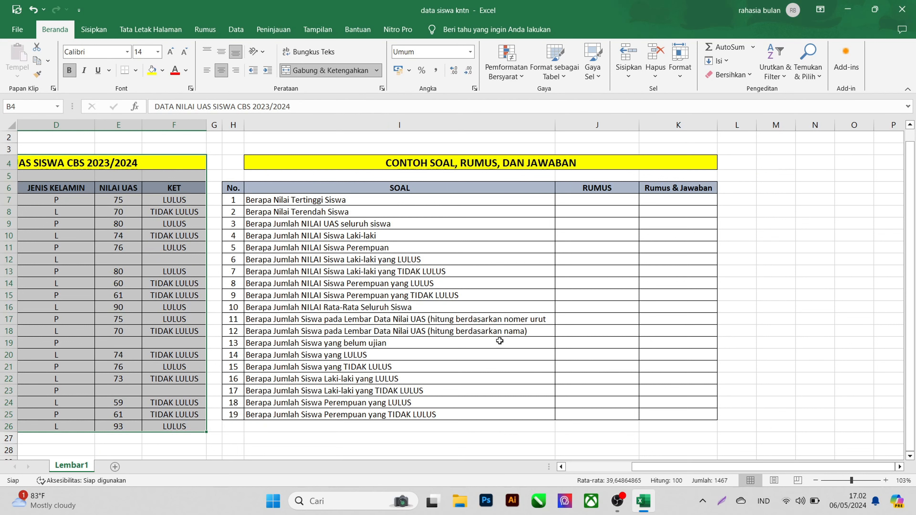
left_click(603, 211)
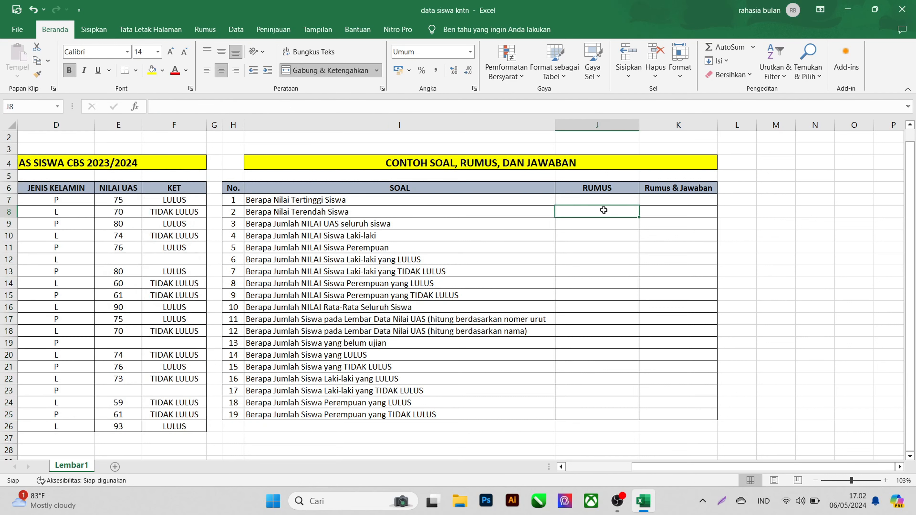
left_click(616, 202)
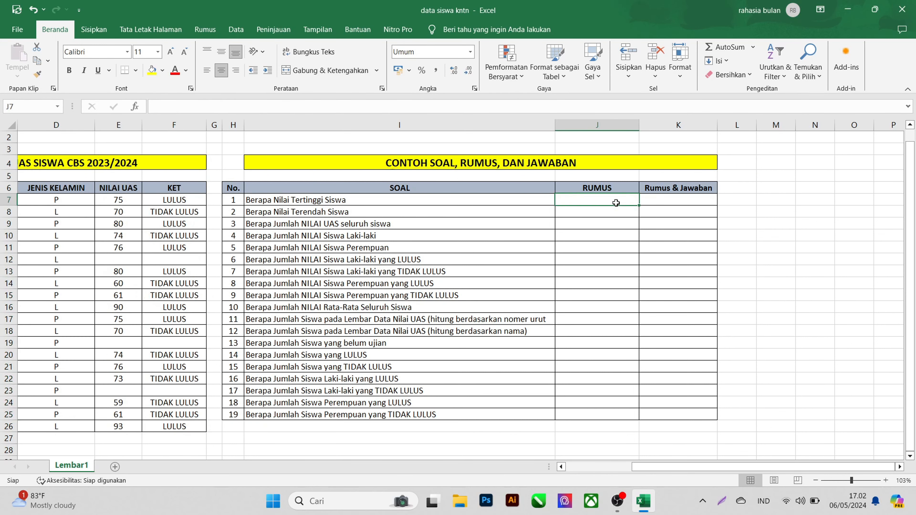
left_click(689, 204)
left_click(689, 247)
left_click(684, 308)
left_click(690, 197)
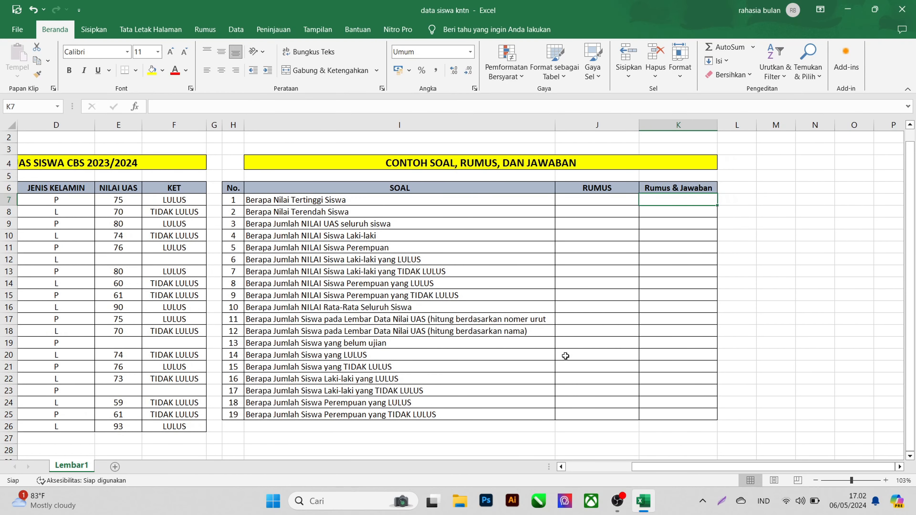
left_click(683, 232)
left_click(685, 200)
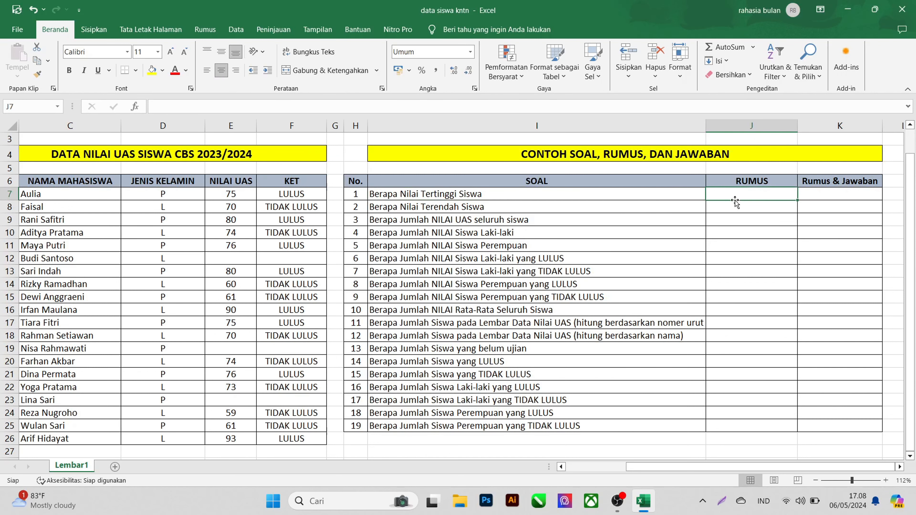
- Enter MAX in the RUMUS column for question 1, the highest student score
type("MAX")
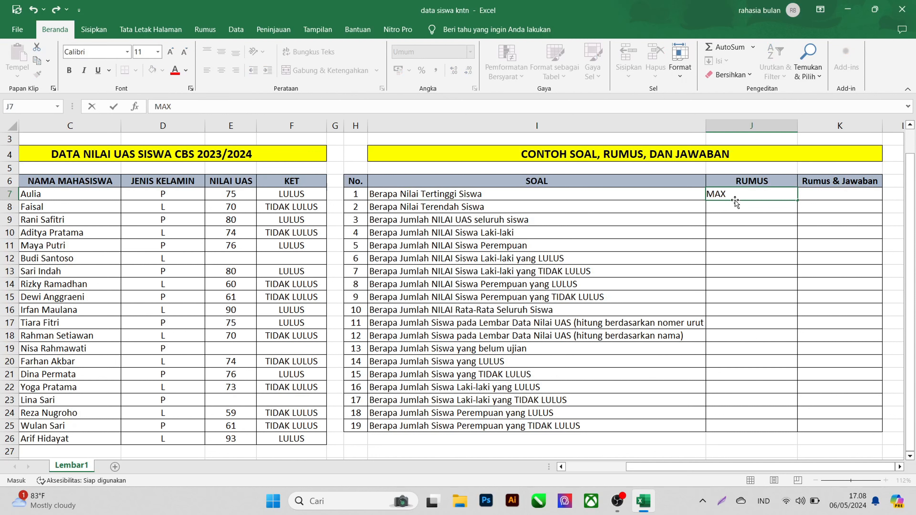
key("Tab")
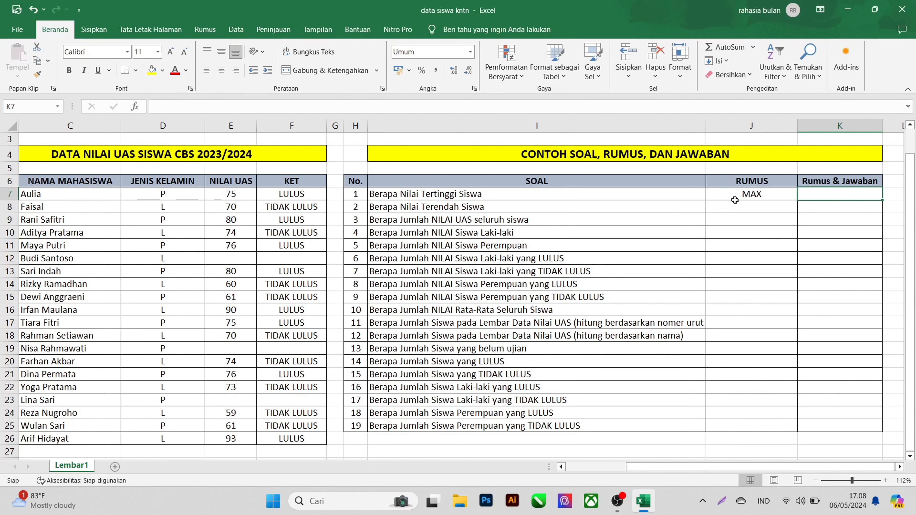
type("+")
key("Home")
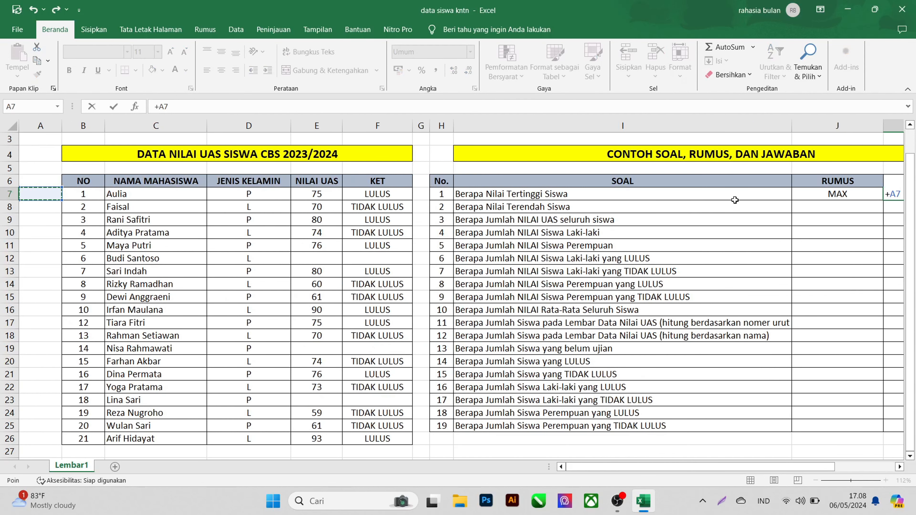
key("BackSpace")
key("BackSpace")
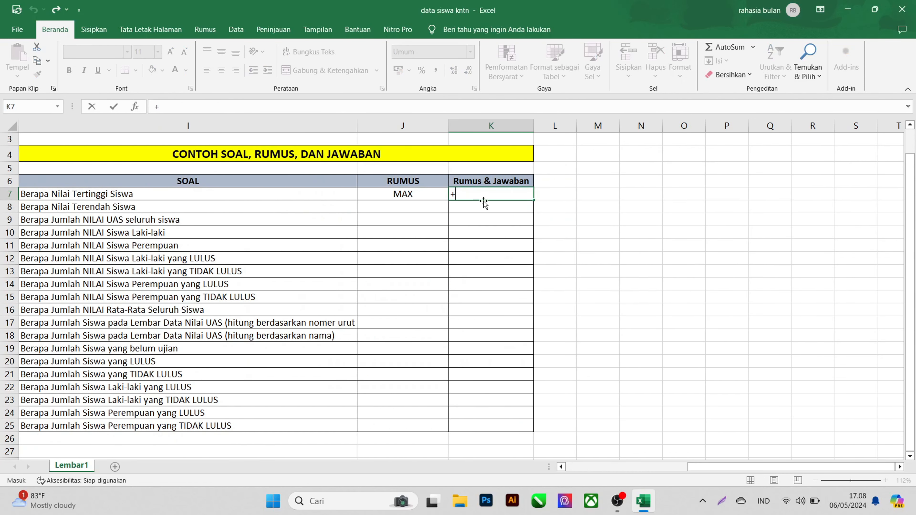
left_click(485, 195)
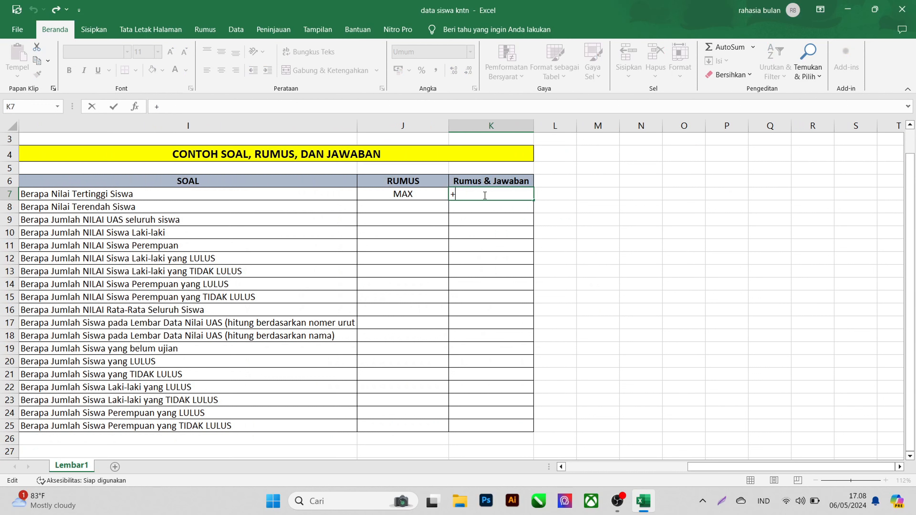
left_click(198, 107)
key("BackSpace")
- Calculate the highest exam score in K7 with the formula =MAX(E7:E26)
type("=MAX(")
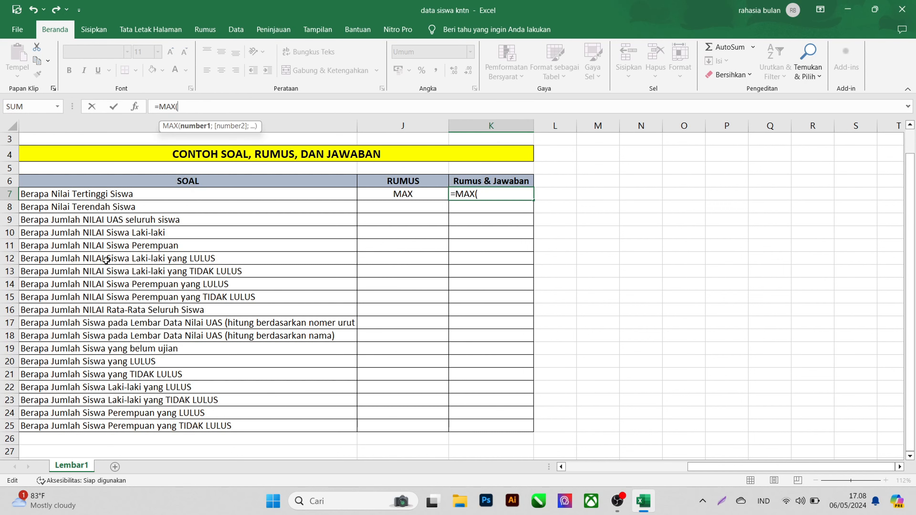
scroll(106, 259, "left", 5)
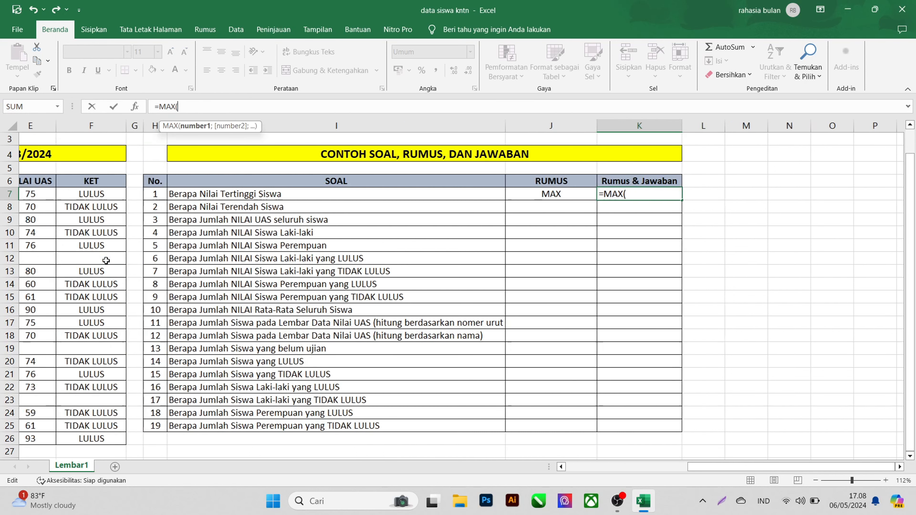
left_click(133, 195)
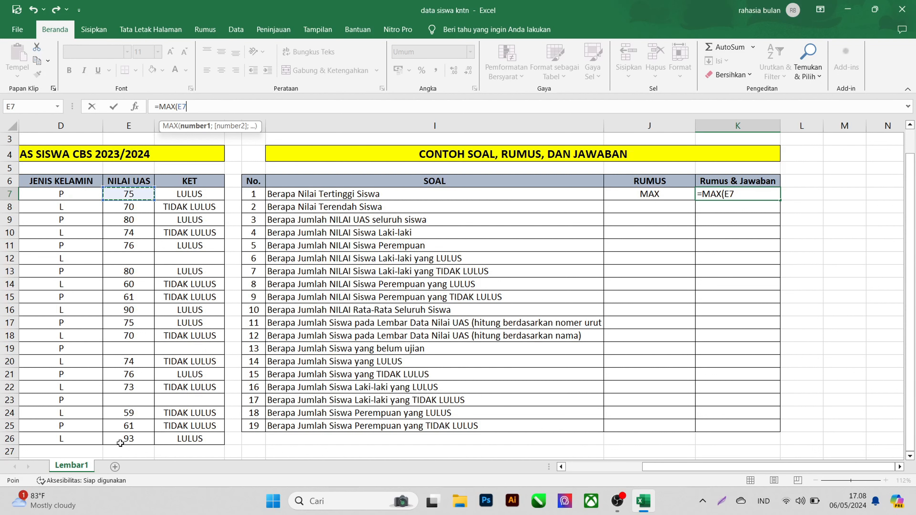
left_click_drag(128, 196, 129, 438)
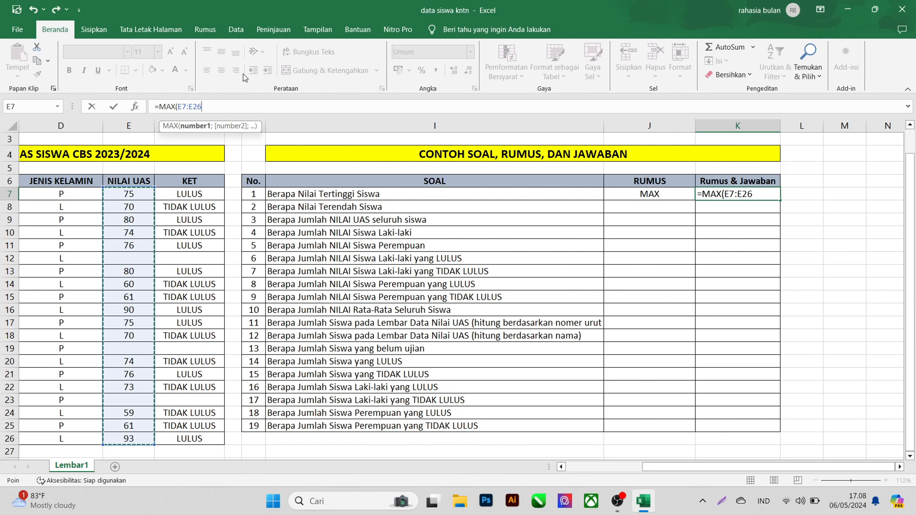
key("ctrl+Return")
key("Return")
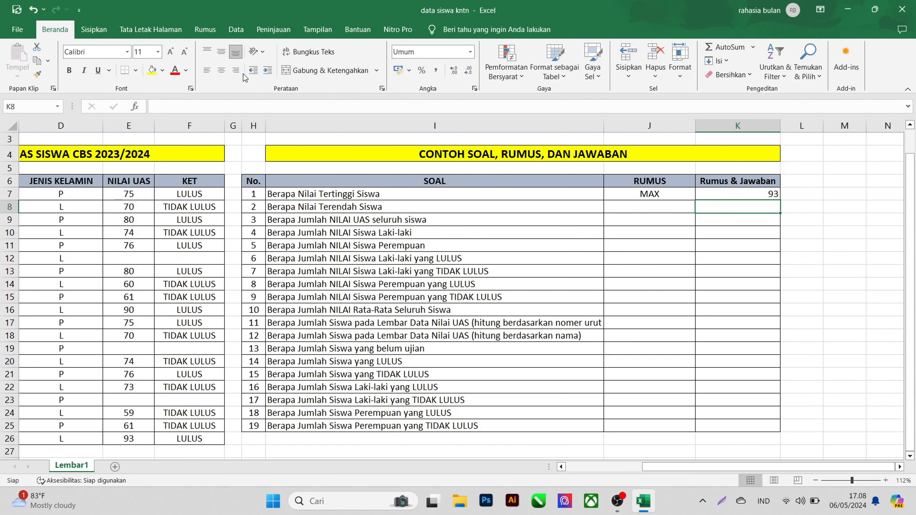
- Review the MAX formula in K7 against its source scores in the NILAI UAS column, E7:E26
scroll(739, 176, "up", 2)
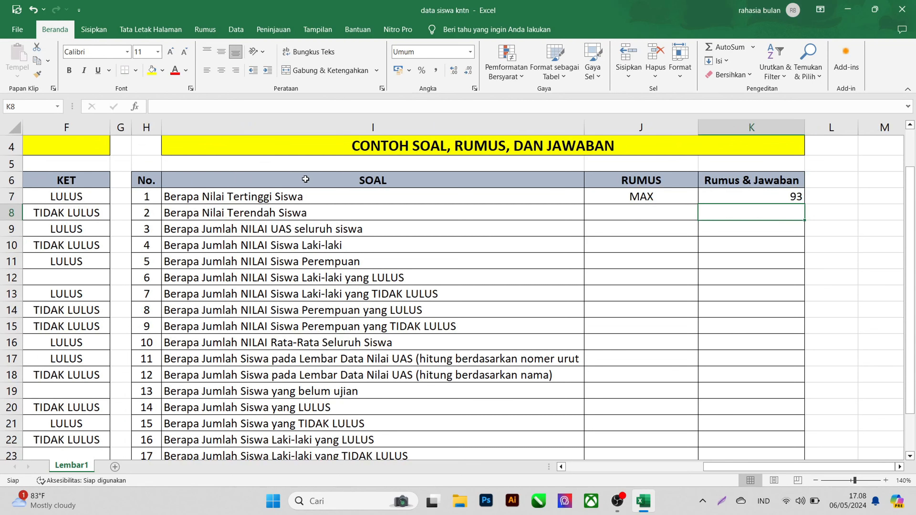
left_click(752, 223)
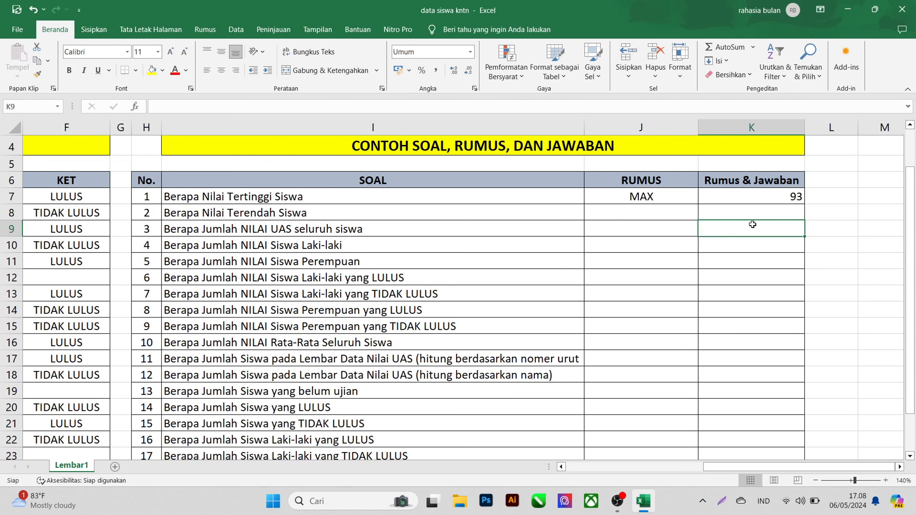
left_click(795, 201)
scroll(394, 287, "left", 3)
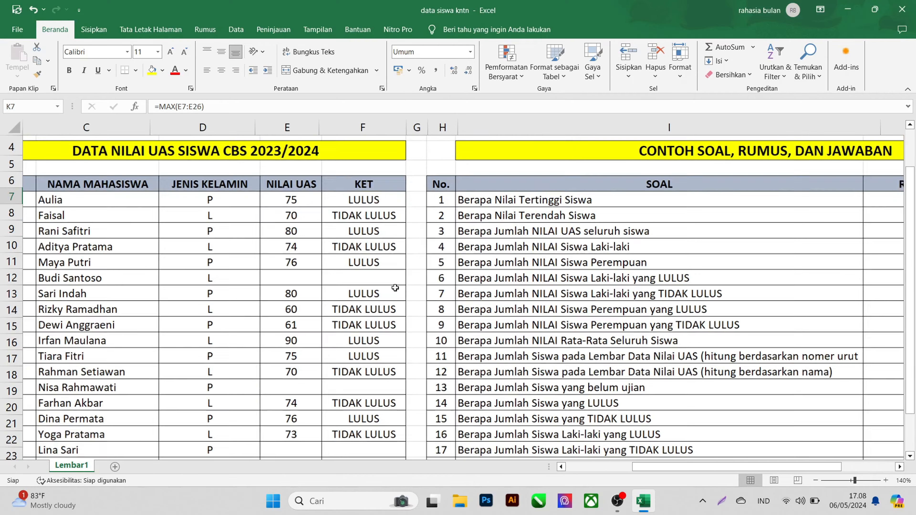
scroll(395, 288, "down", 2)
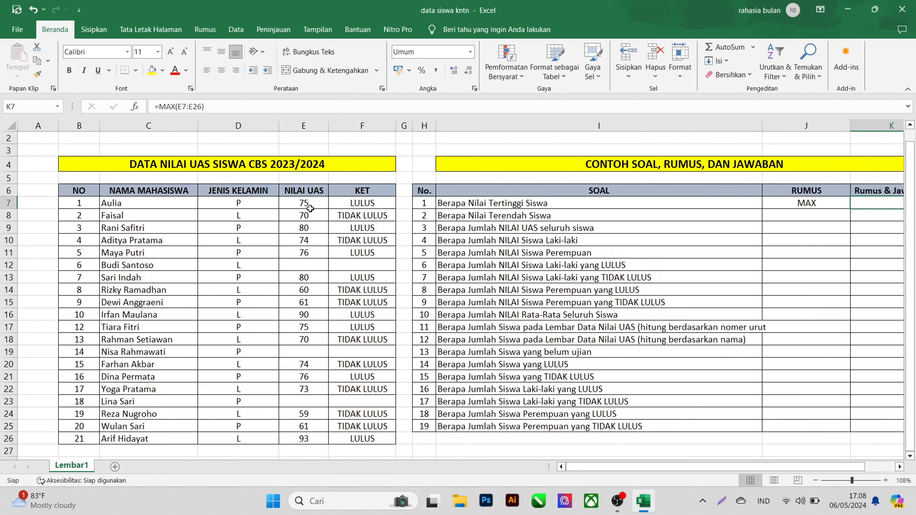
left_click_drag(310, 208, 304, 438)
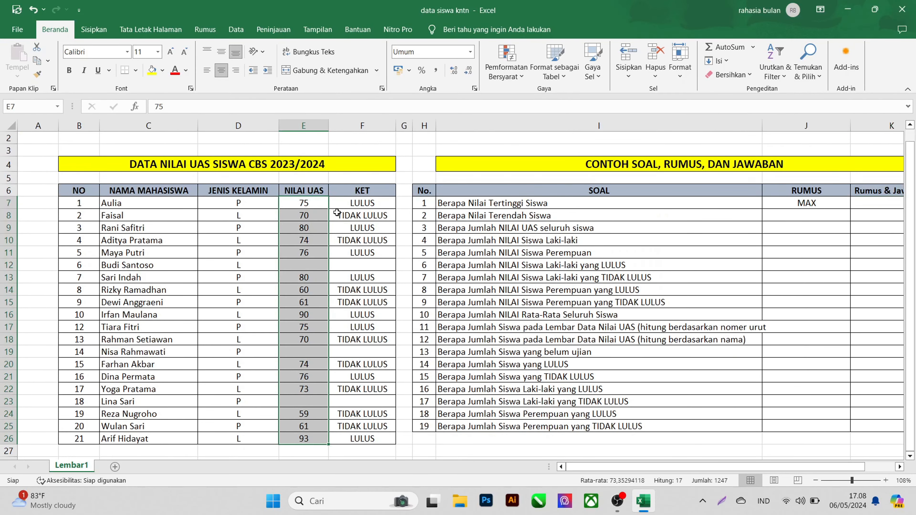
scroll(322, 426, "up", 2)
scroll(322, 426, "down", 3)
scroll(567, 216, "up", 3)
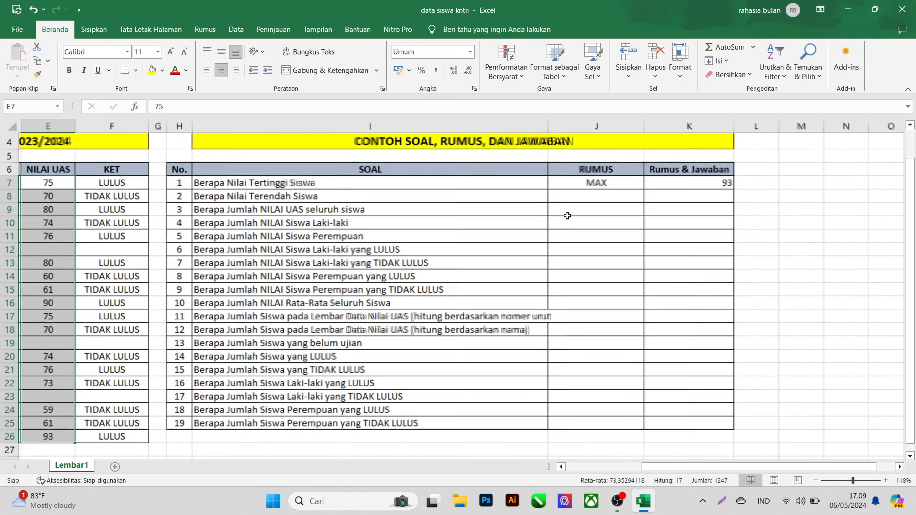
- Enter MIN in the RUMUS column for question 2, the lowest student score
left_click(432, 196)
left_click(604, 200)
type("=")
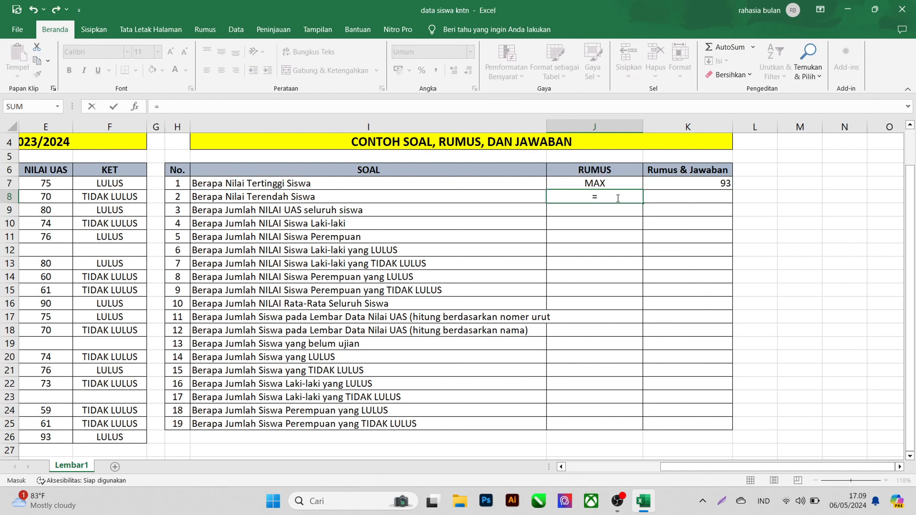
key("BackSpace")
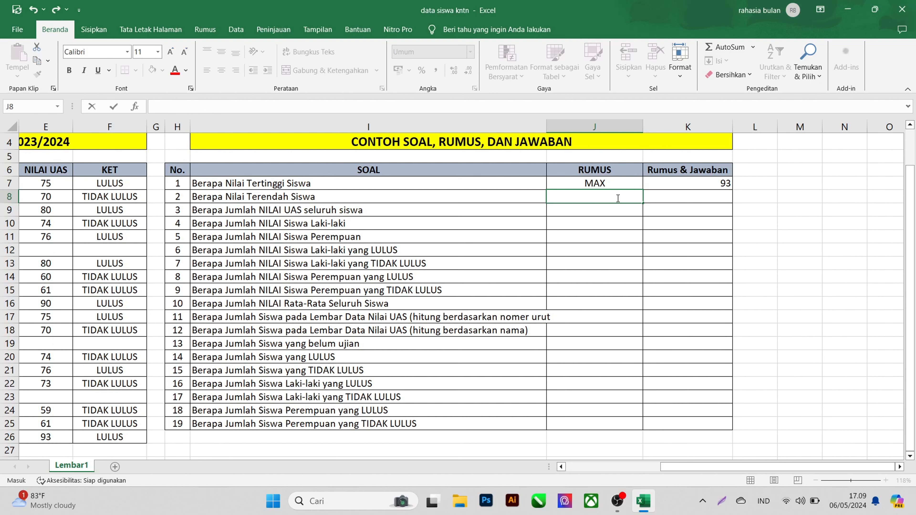
type("MIN")
key("Tab")
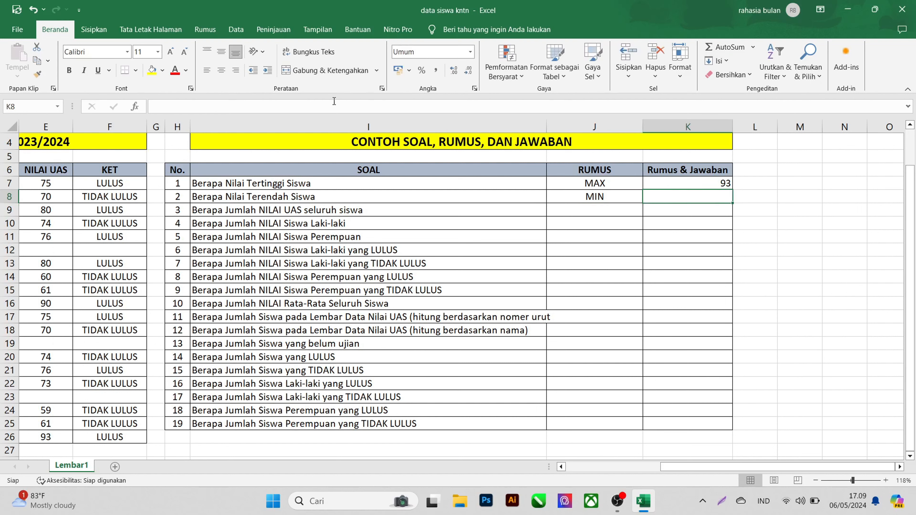
- Calculate the lowest exam score in K8 with the formula =MIN(E7:E26)
left_click(175, 110)
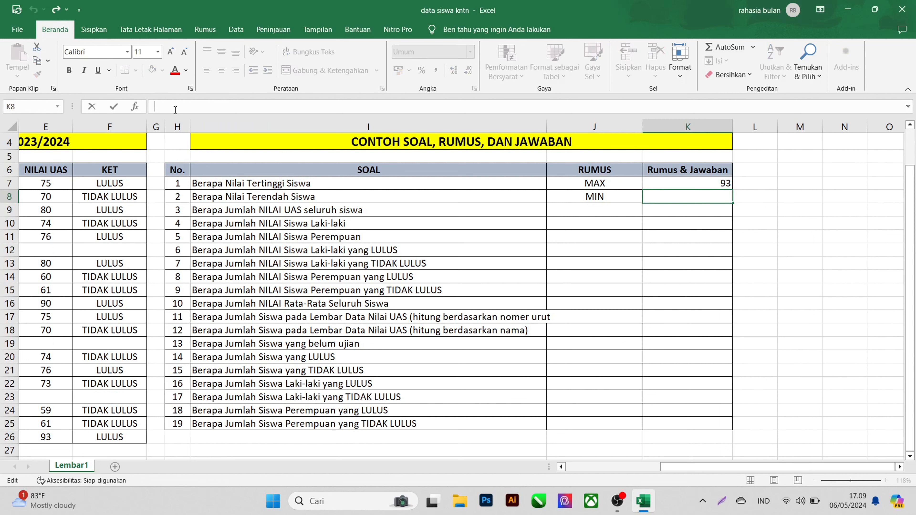
type("=M")
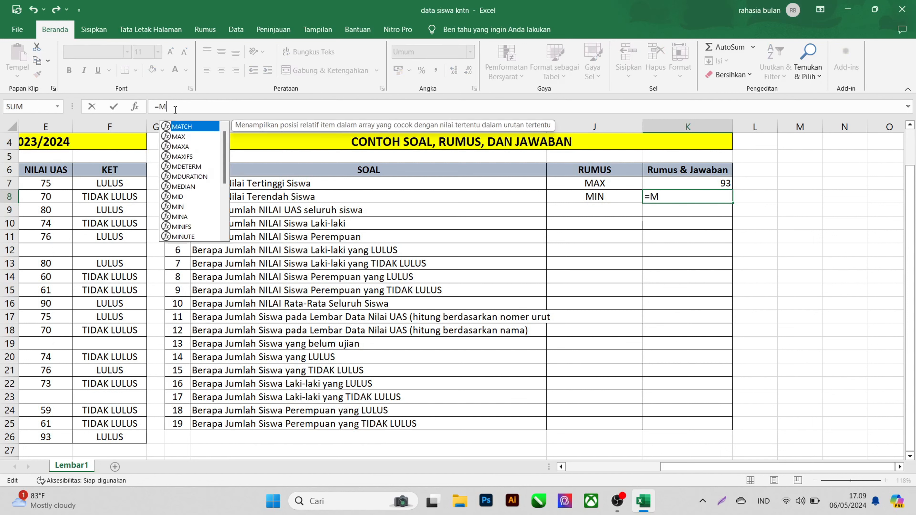
type("IN")
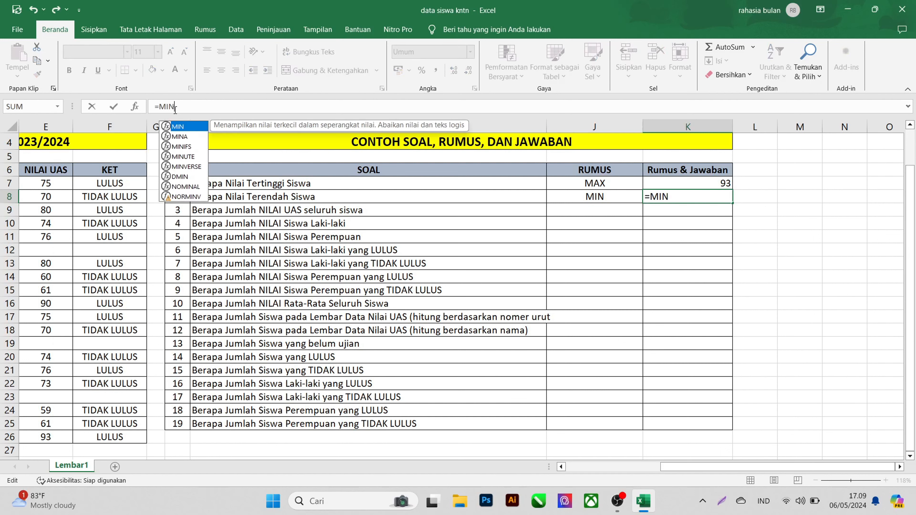
type("(")
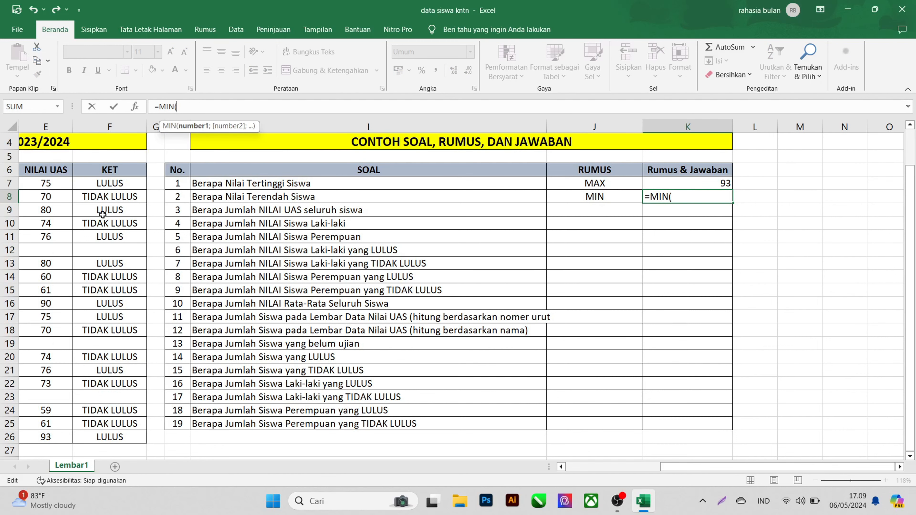
scroll(103, 215, "left", 2)
scroll(103, 214, "left", 1)
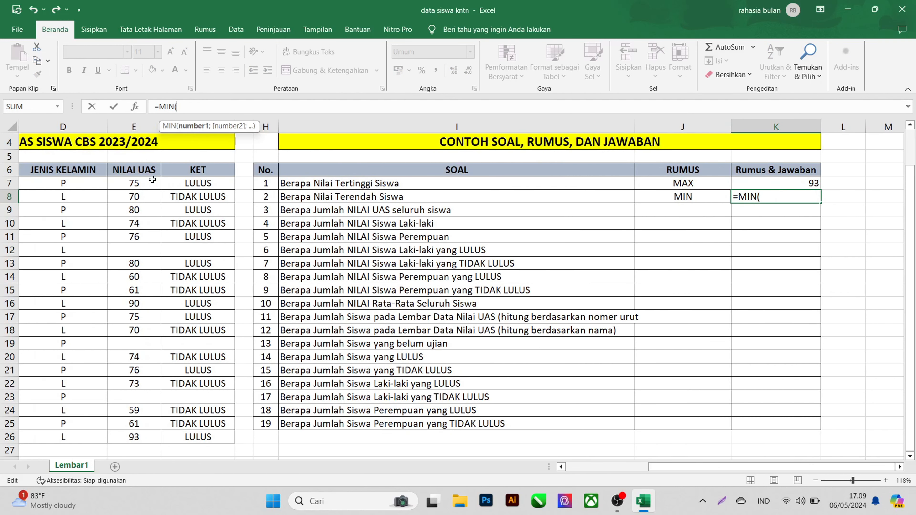
left_click_drag(150, 182, 135, 438)
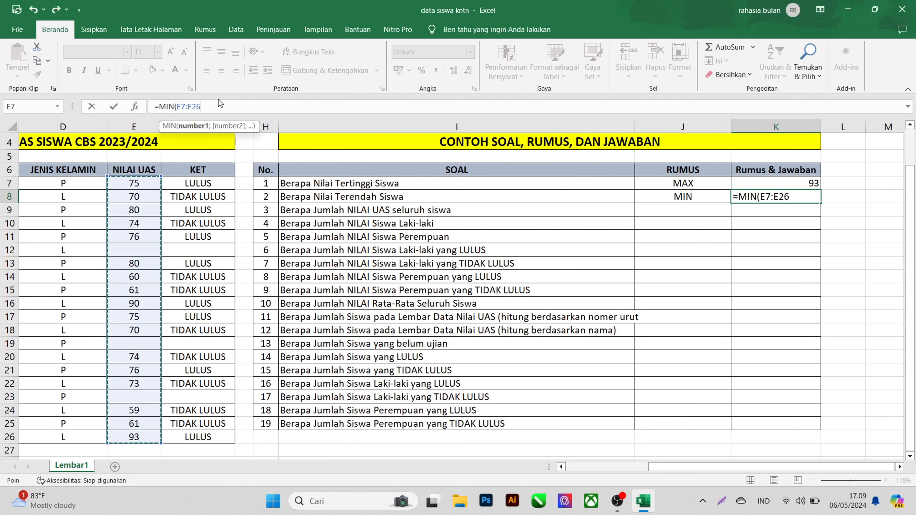
type(")")
key("Return")
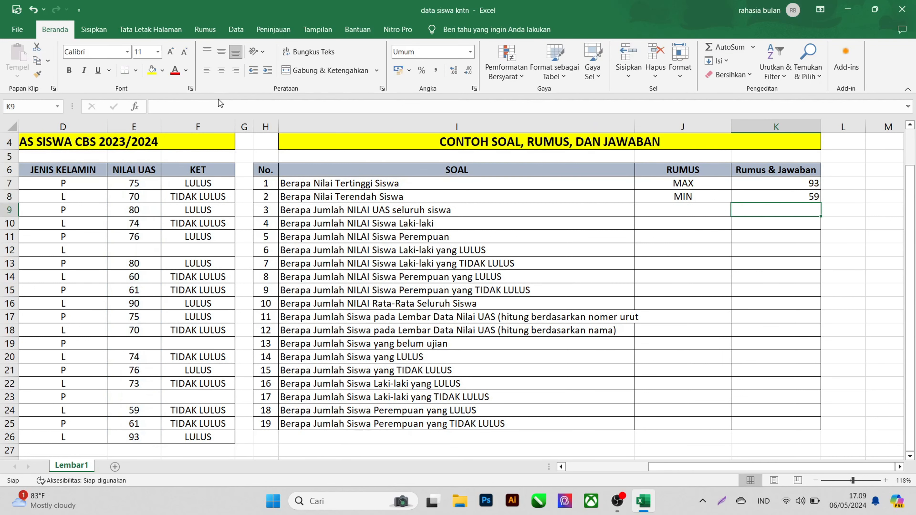
- Enter SUM in the RUMUS column for question 3, the total NILAI UAS of all students
scroll(788, 233, "right", 3)
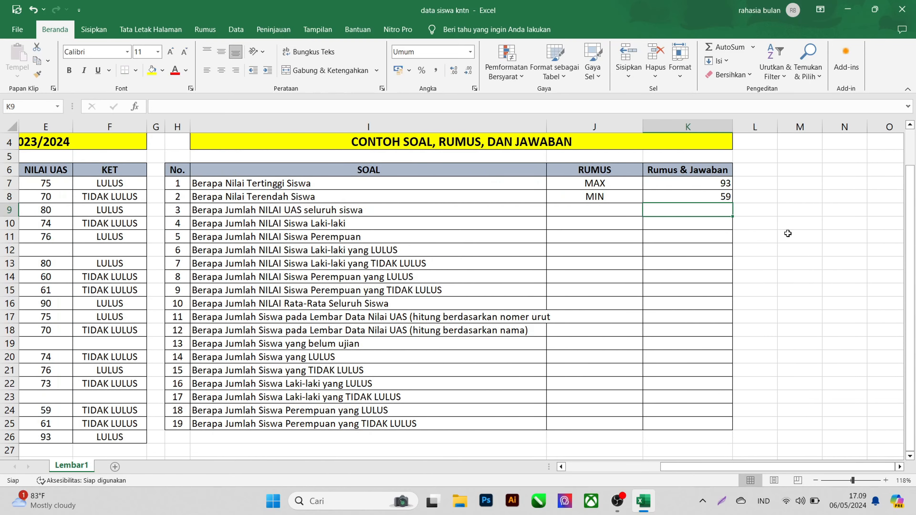
scroll(787, 234, "up", 2, "ctrl")
scroll(788, 233, "down", 2, "ctrl")
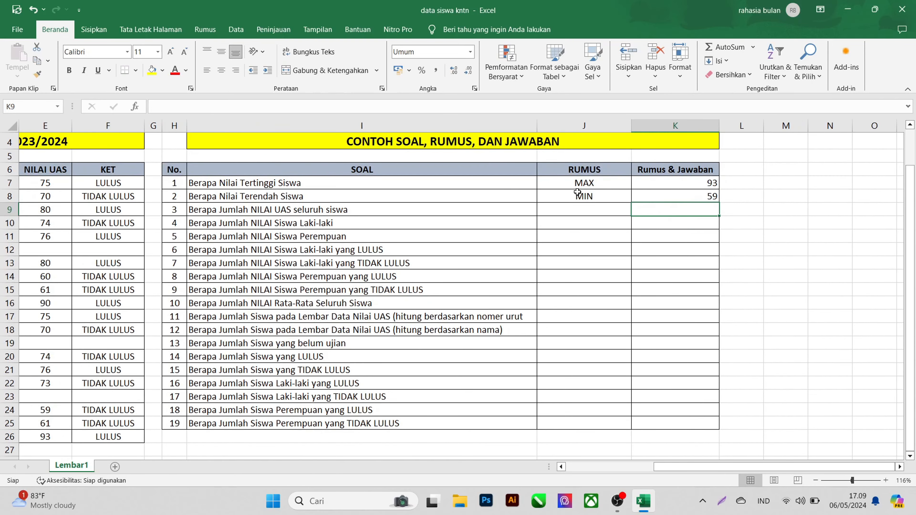
left_click(395, 207)
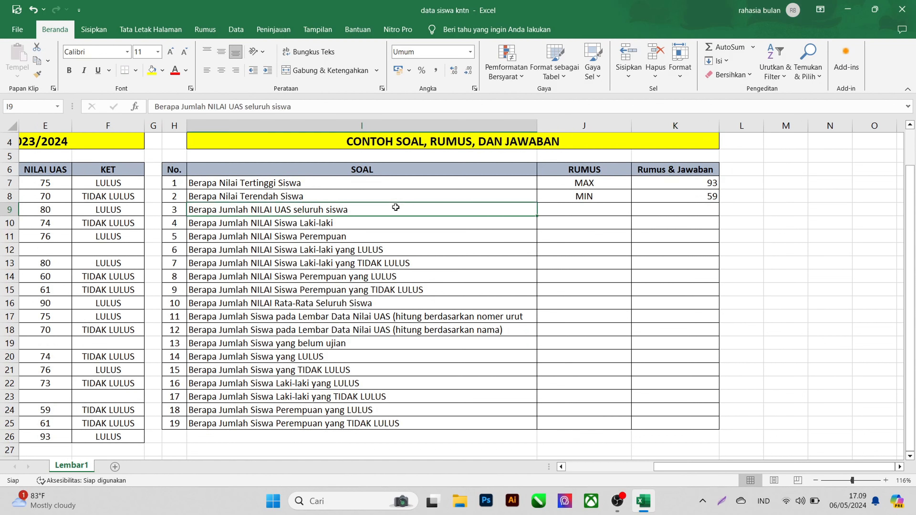
left_click(608, 213)
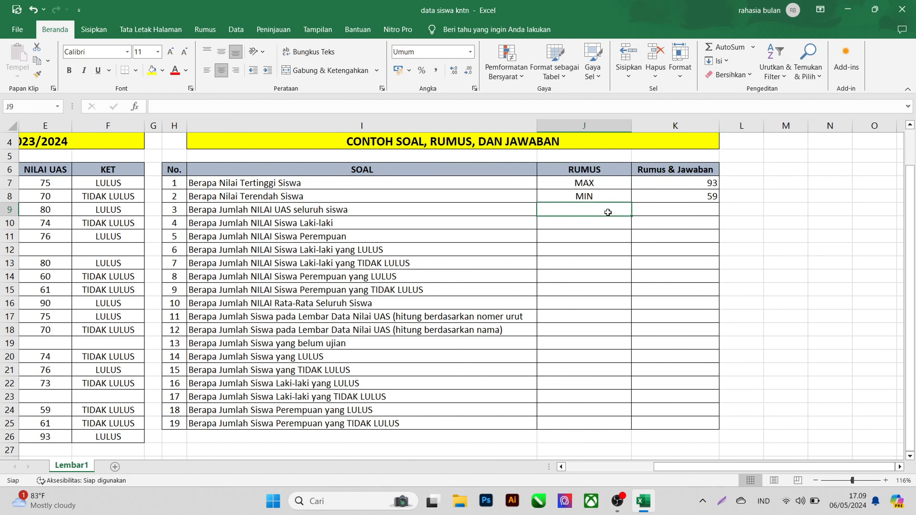
type("SUM")
key("Tab")
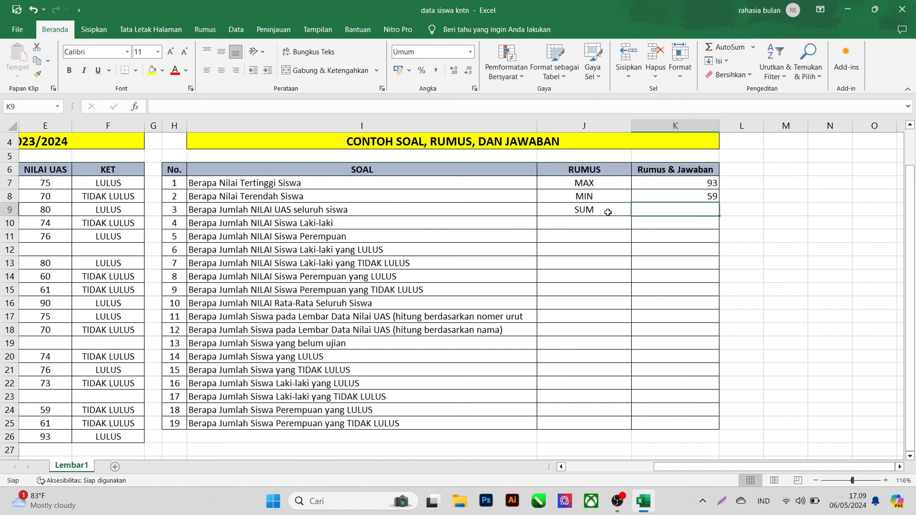
- Calculate the total exam score of all students in K9 with the formula =SUM(E7:E26)
type("=")
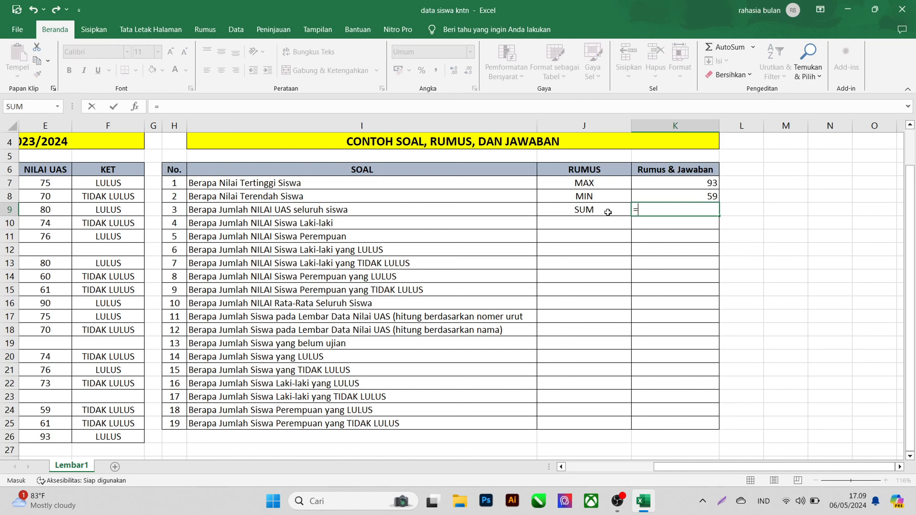
type("SUM")
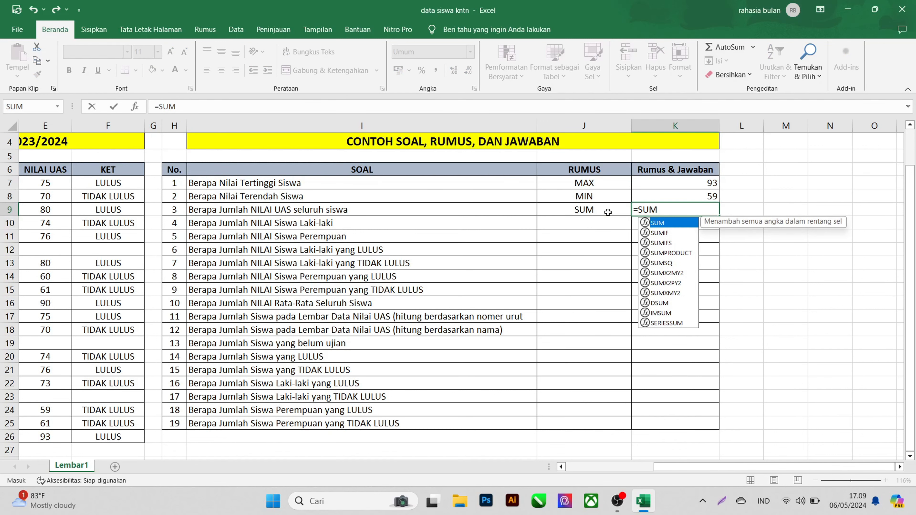
type("(")
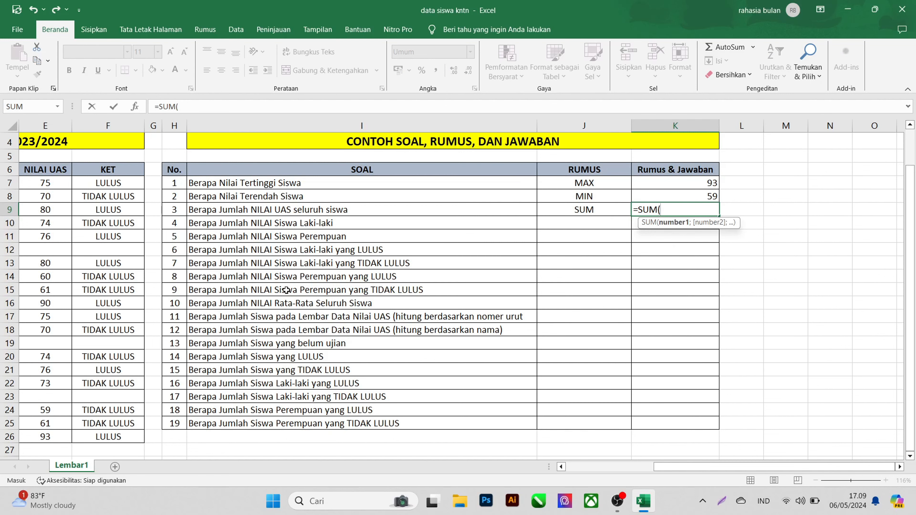
scroll(287, 290, "left", 1)
scroll(286, 290, "right", 1)
scroll(53, 183, "left", 1)
left_click_drag(128, 184, 133, 450)
left_click(133, 449)
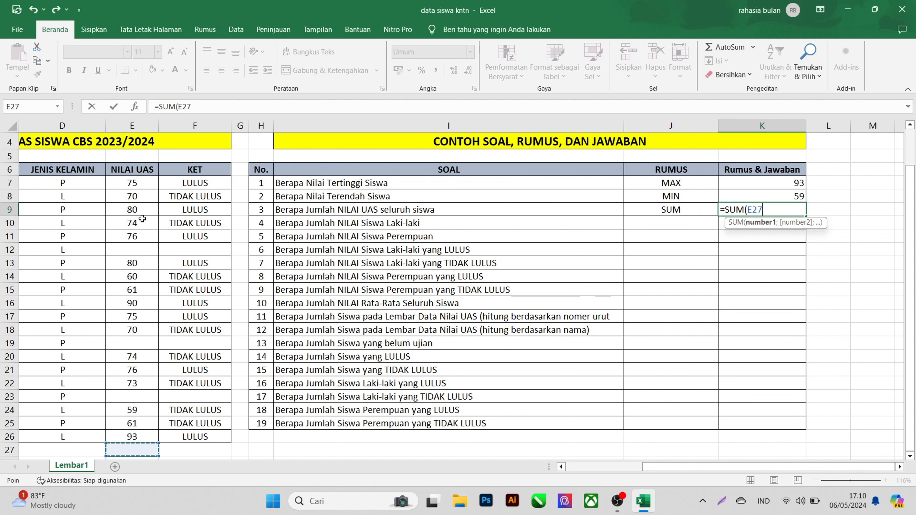
left_click(145, 182)
left_click_drag(145, 182, 137, 436)
key("Return")
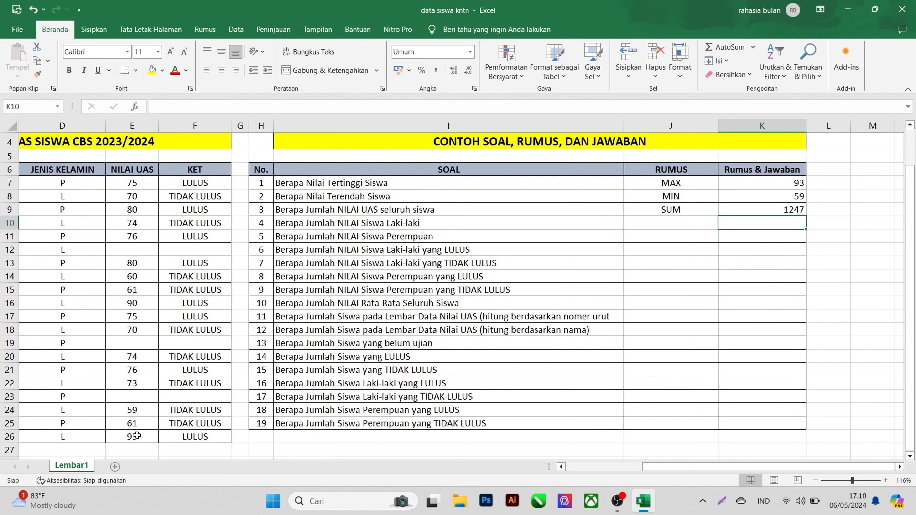
left_click(796, 208)
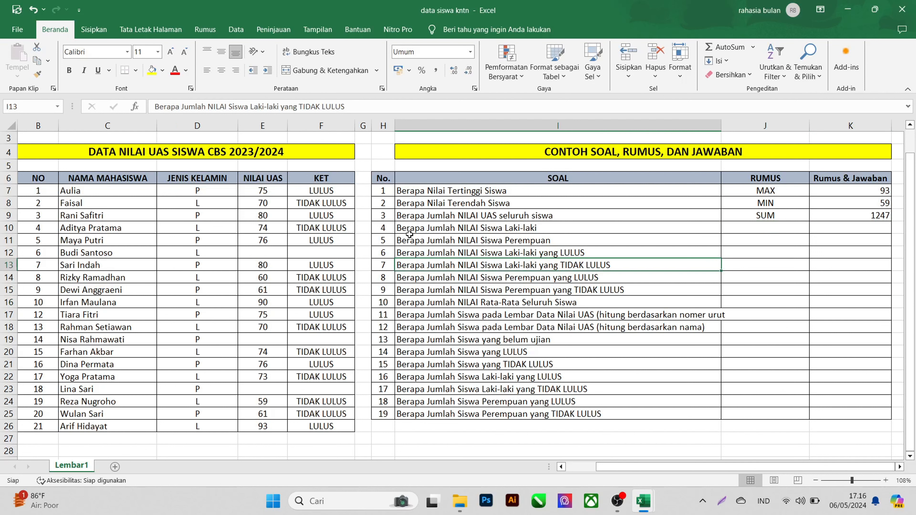
- Enter SUMIF in the RUMUS column for question 4, the total score of male students
left_click(409, 231)
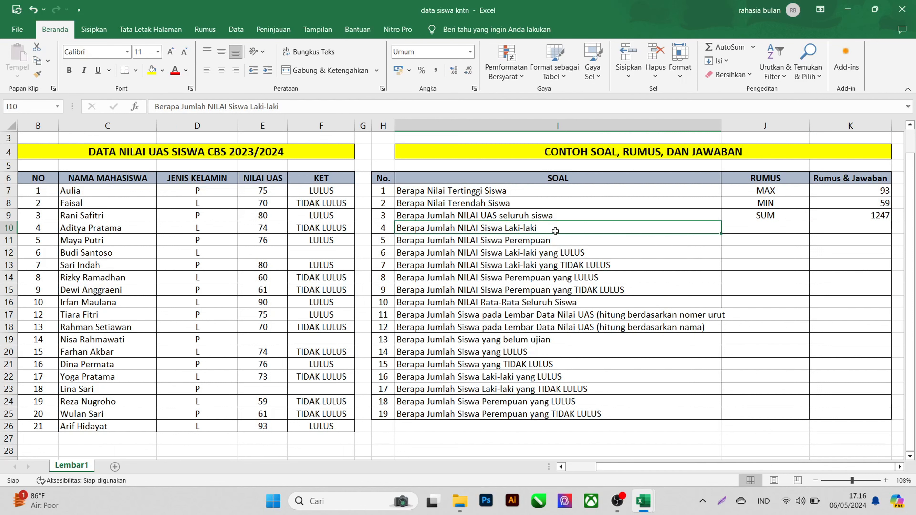
left_click(772, 233)
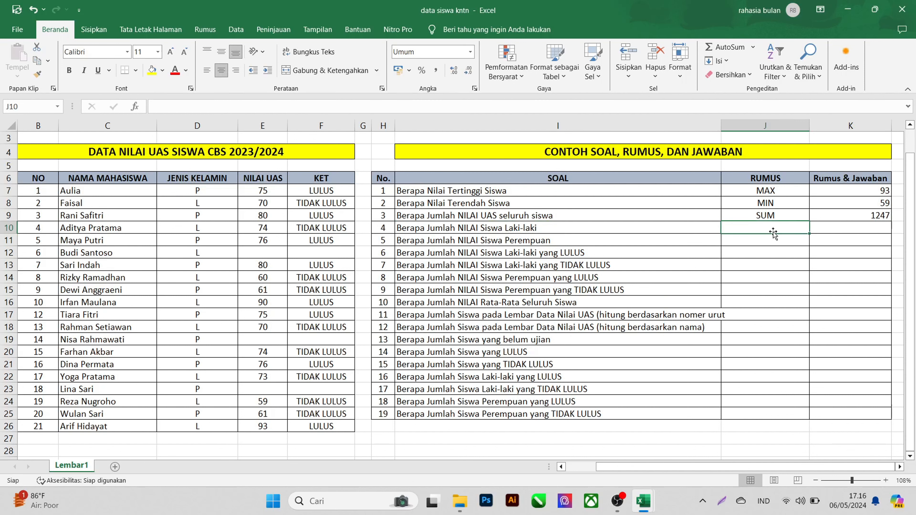
type("SUMIF")
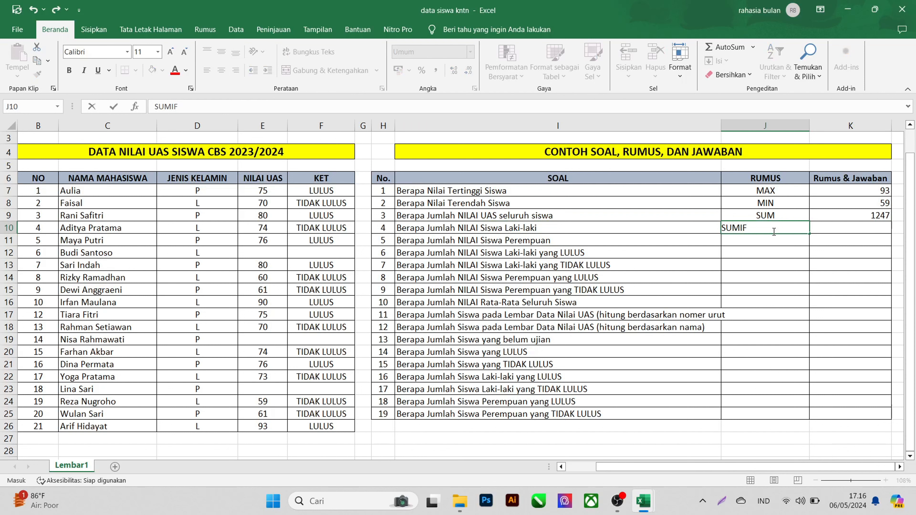
key("Tab")
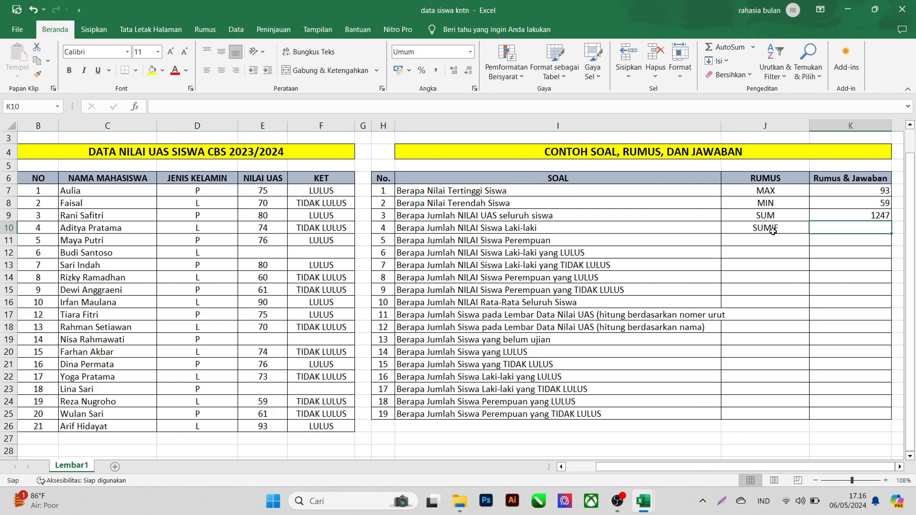
- Calculate the male students' total score in K10 with the formula =SUMIF(D7:D26;"L";E7:E27)
type("=")
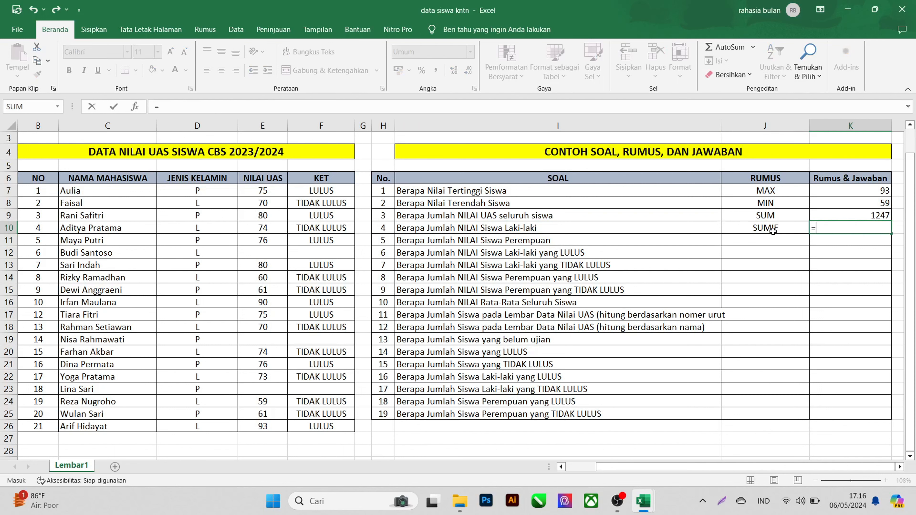
type("SUM")
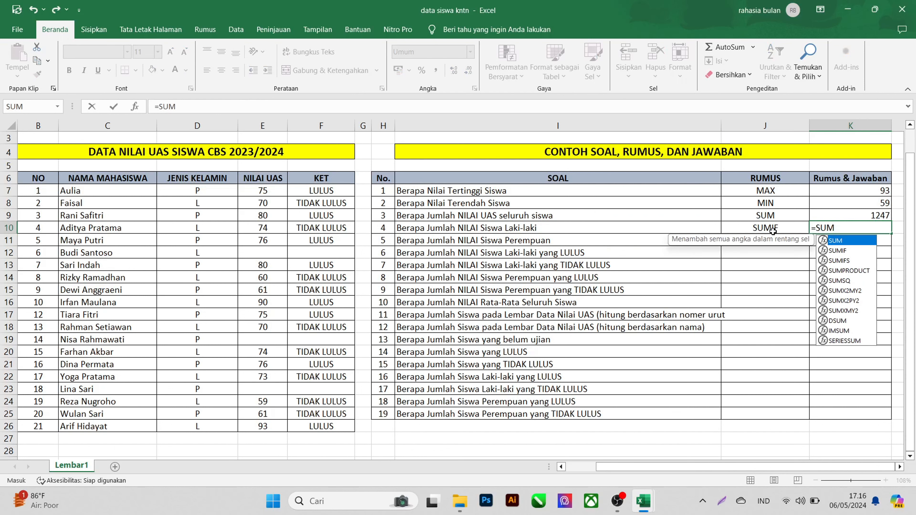
type("IF(")
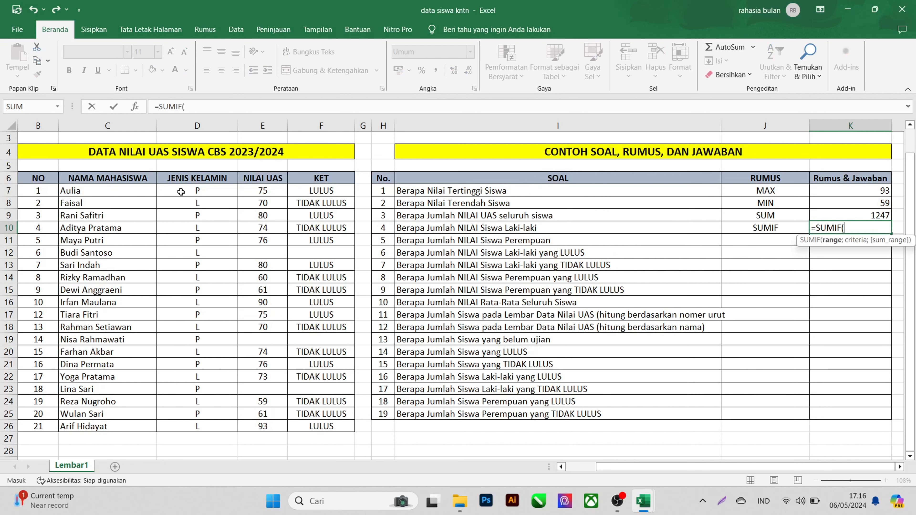
left_click_drag(181, 192, 199, 423)
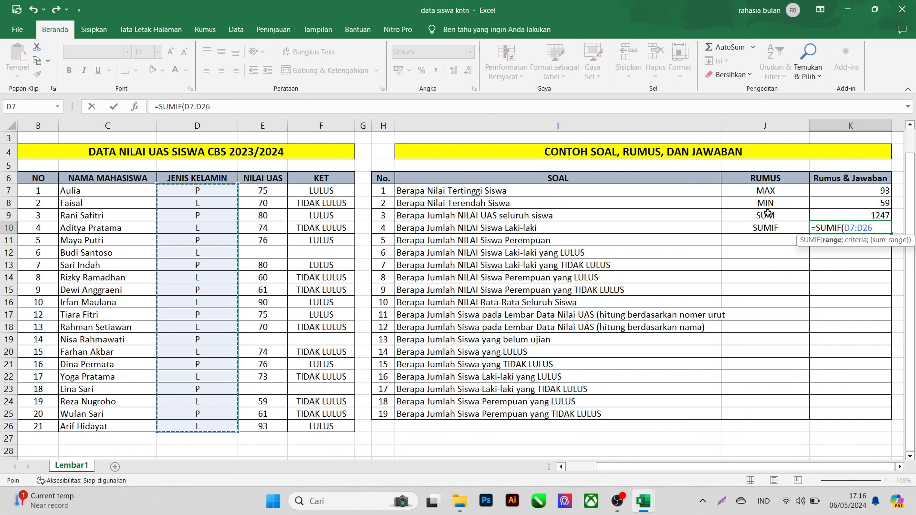
type(";\"L")
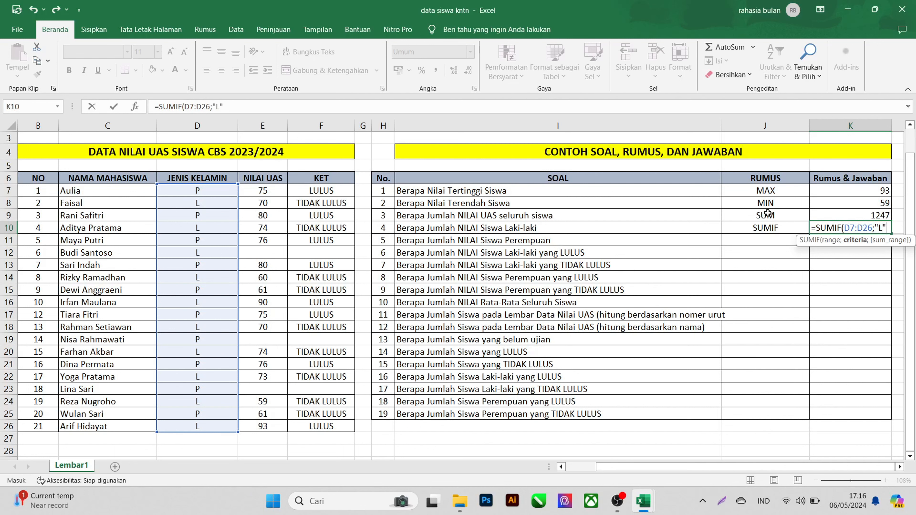
type("\";")
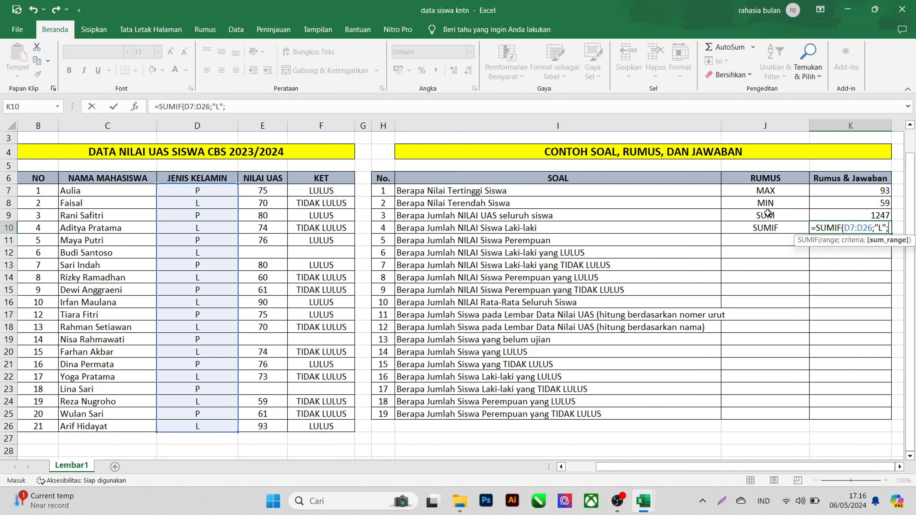
left_click_drag(254, 191, 265, 438)
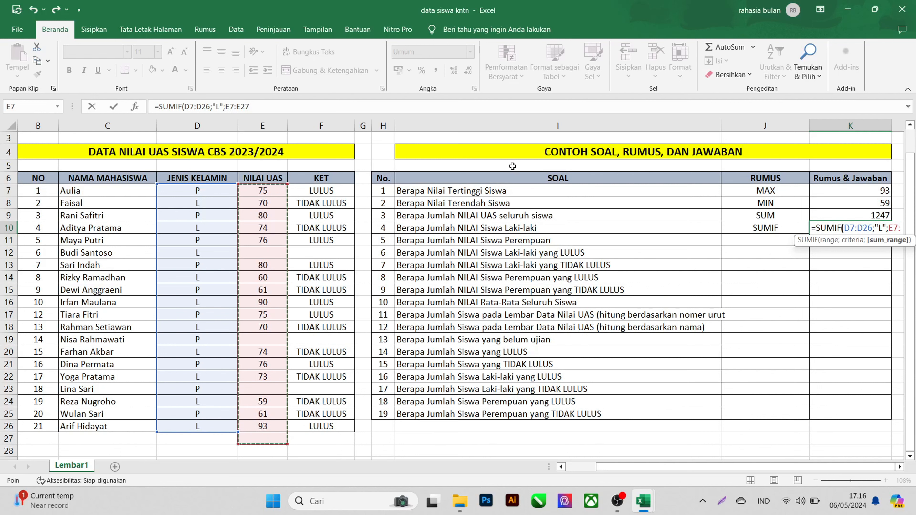
type(")")
key("Return")
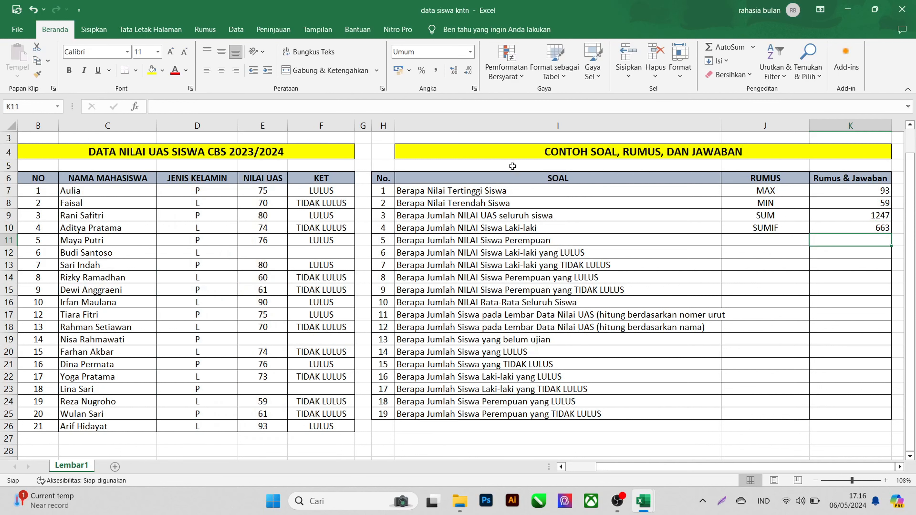
left_click(835, 231)
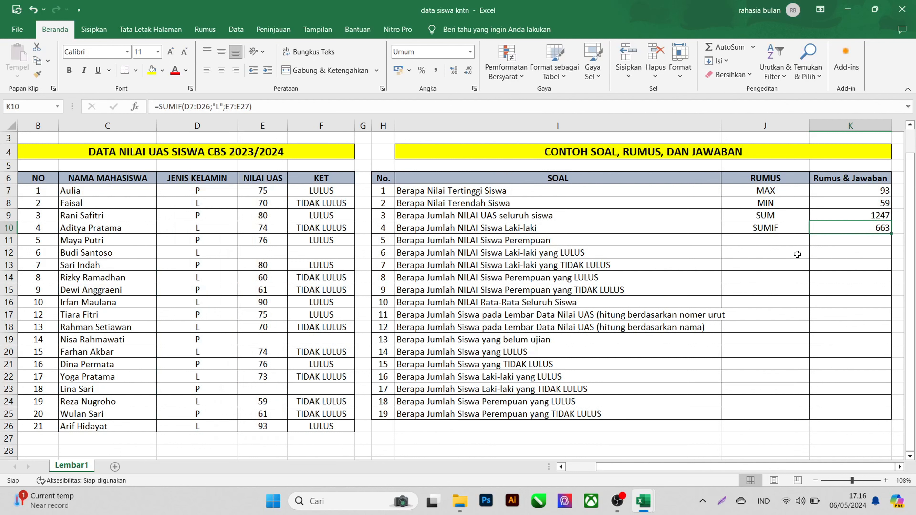
- Enter SUMIF in the RUMUS column for question 5, the total score of female students
left_click(792, 243)
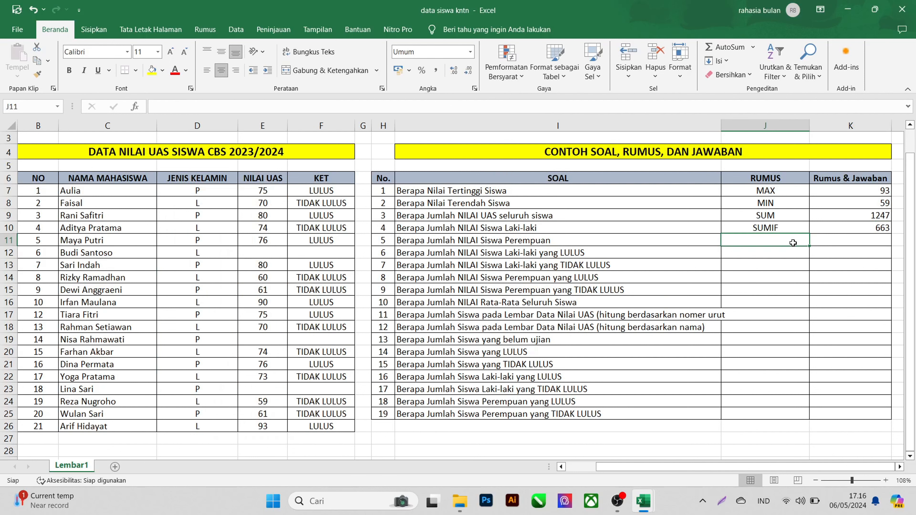
type("SUMIF")
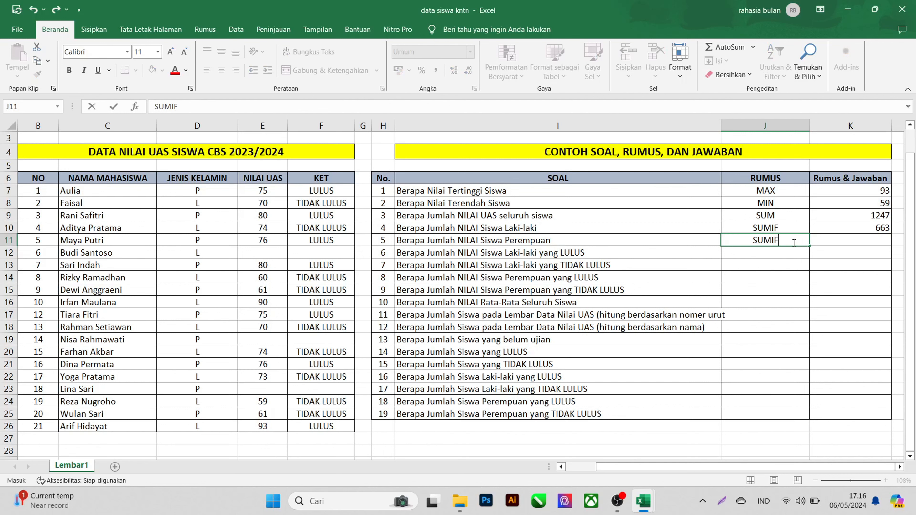
key("Tab")
- Calculate the female students' total score in K11 with SUMIF, using range D7:D26, criterion "P" and the NILAI UAS scores as the sum range
type("=SUMIF")
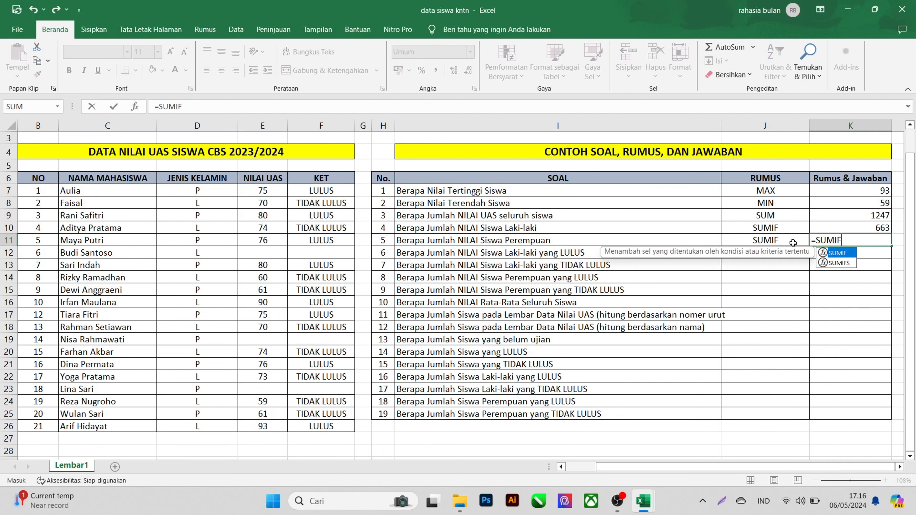
type("(")
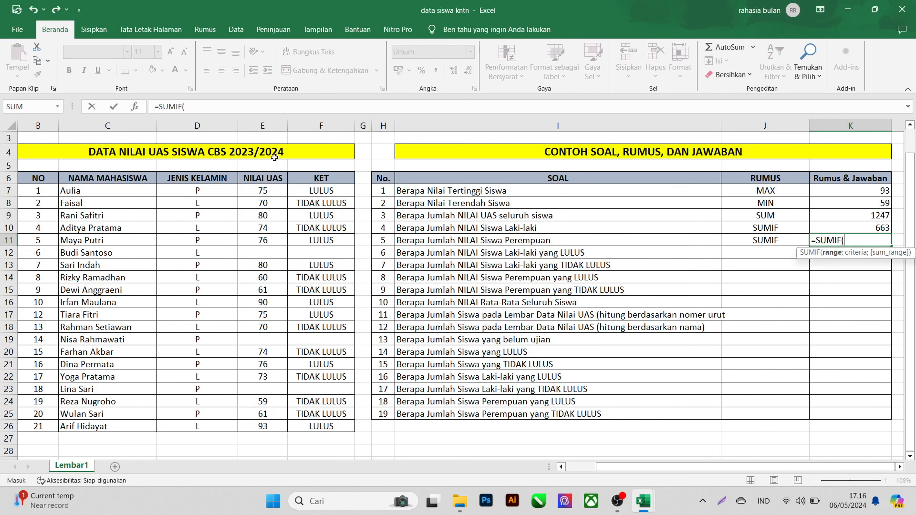
left_click_drag(203, 193, 205, 424)
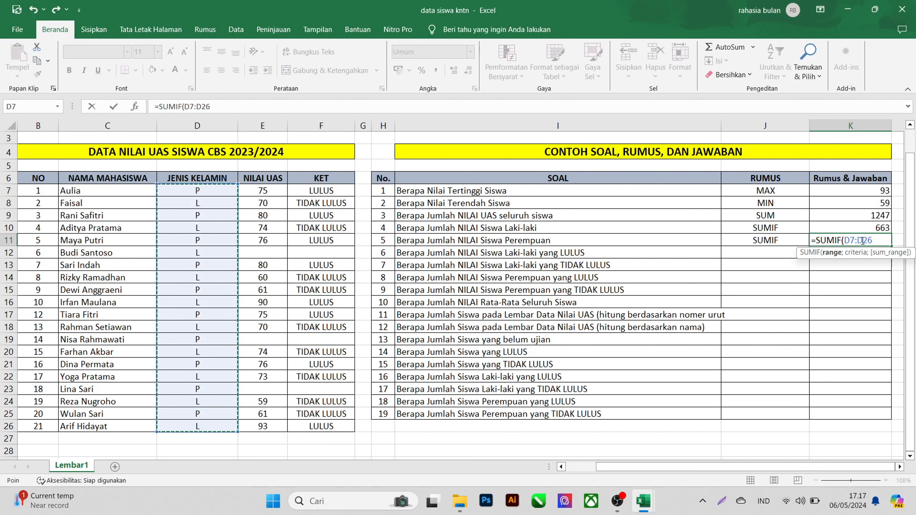
type(";")
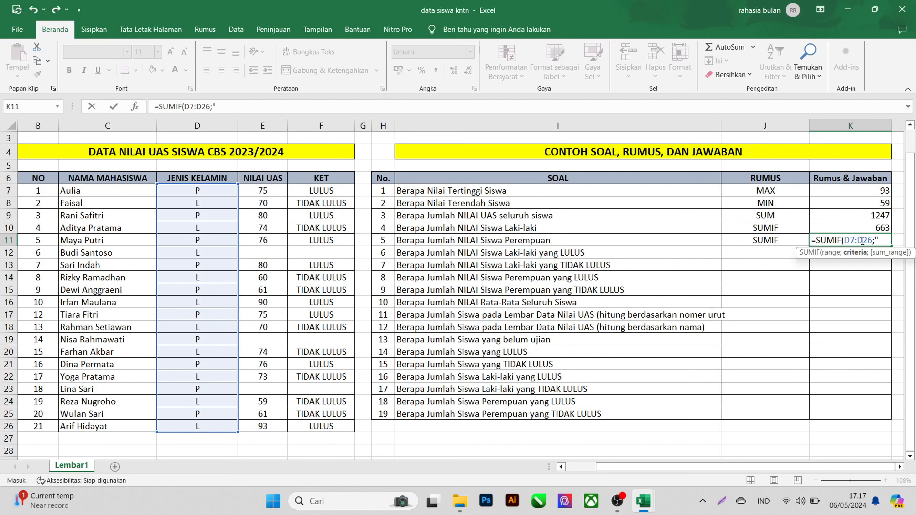
type("\"P\";")
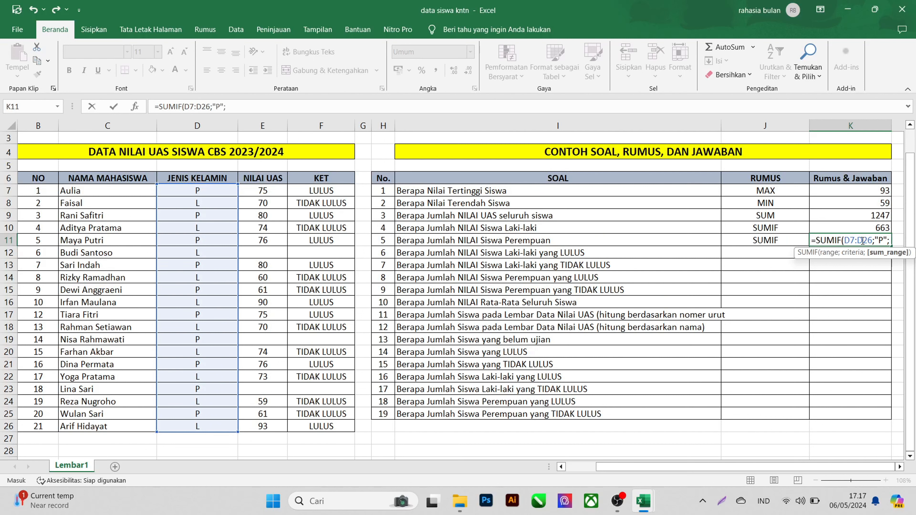
left_click_drag(273, 191, 262, 343)
left_click_drag(268, 451, 271, 425)
key("Return")
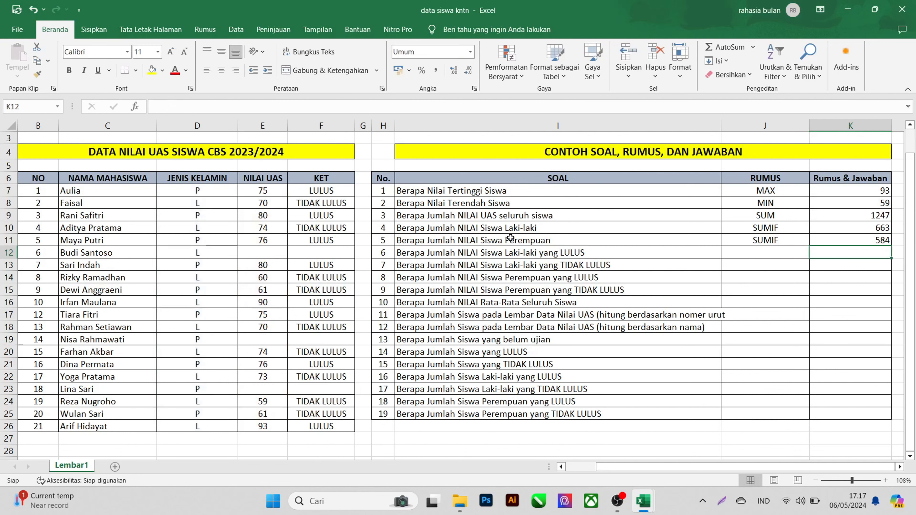
- Enter SUMIFS in the RUMUS column for question 6, the total score of male students with status LULUS
left_click(793, 254)
double_click(780, 254)
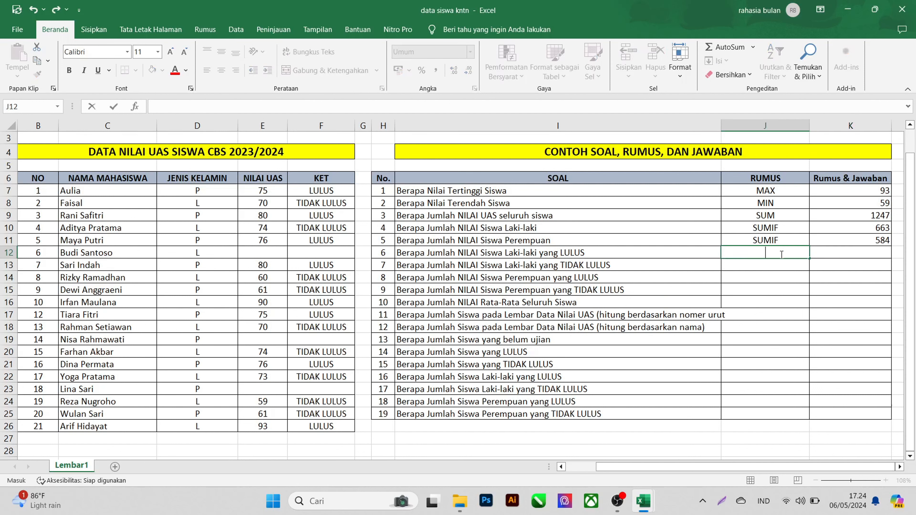
left_click(682, 259)
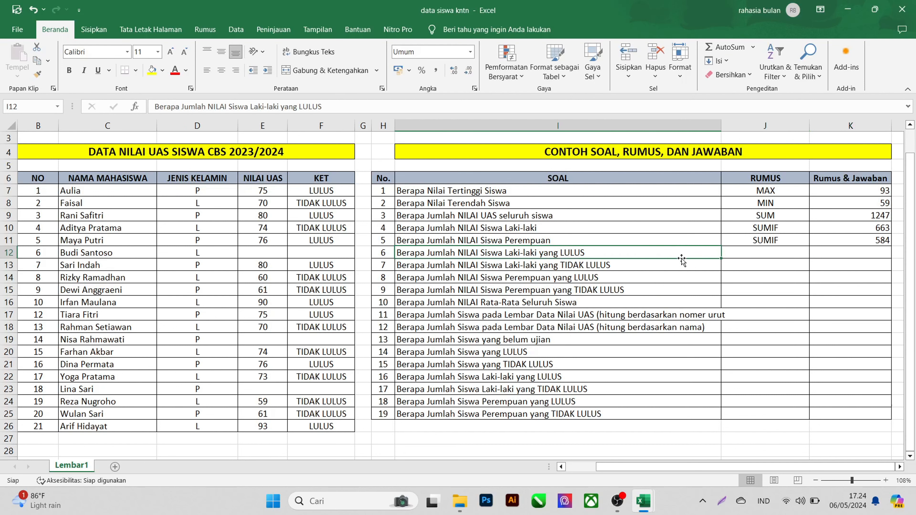
left_click(773, 254)
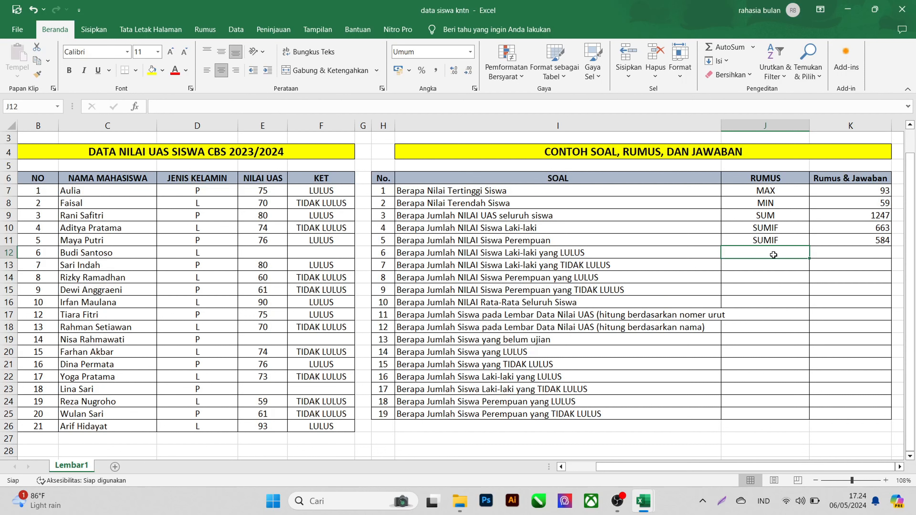
type("SUM")
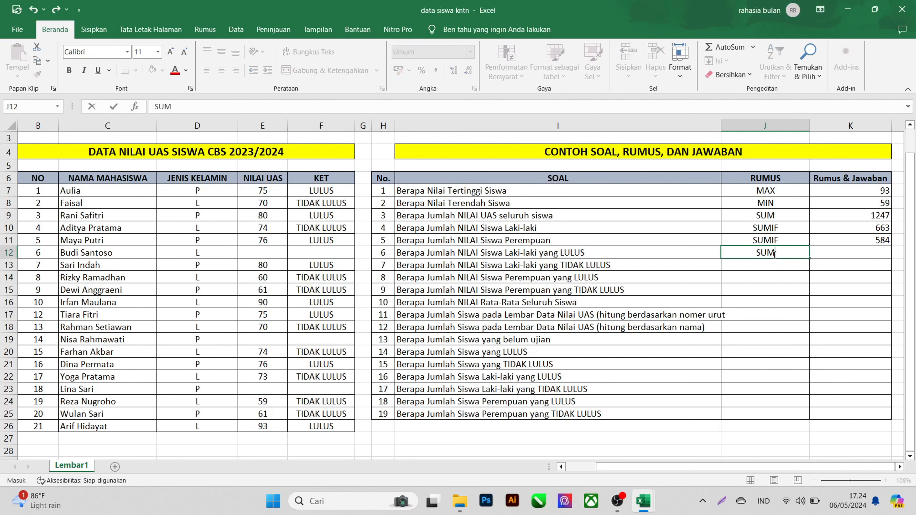
type("IFS")
key("Tab")
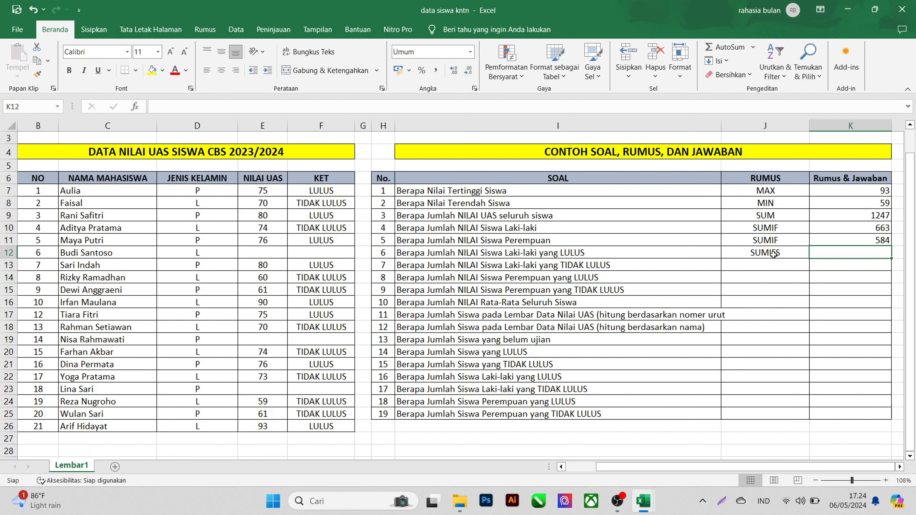
- Calculate the total score of male students with status LULUS in K12 with the formula =SUMIFS(E7:E26;D7:D26;"L";F7:F26;"LULUS")
type("=")
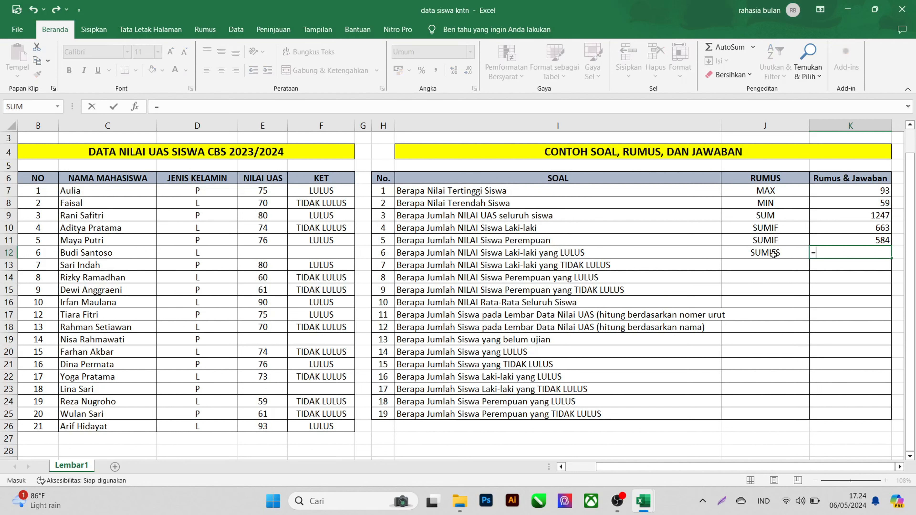
type("SU")
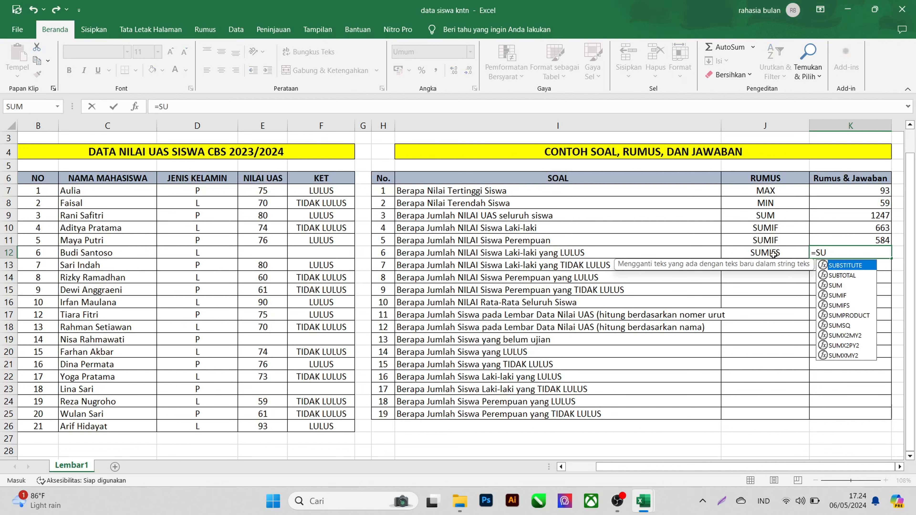
type("MIFS(")
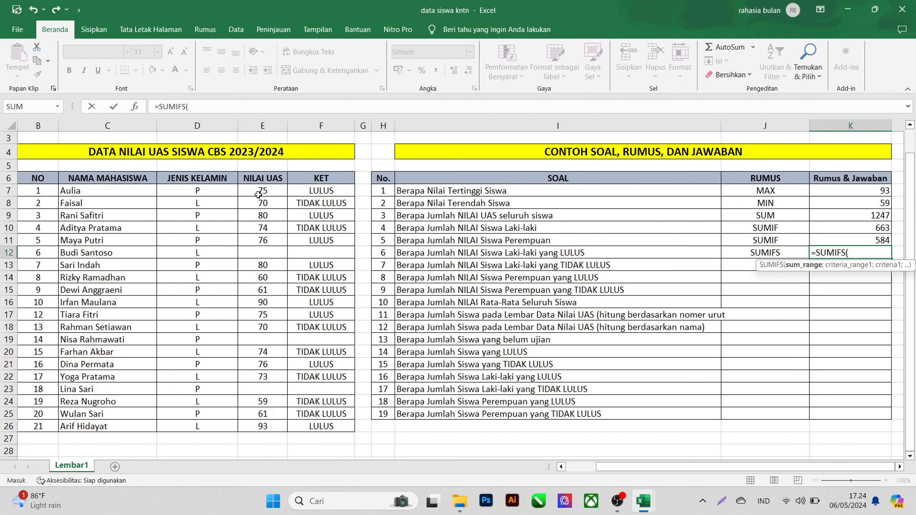
left_click_drag(260, 195, 255, 429)
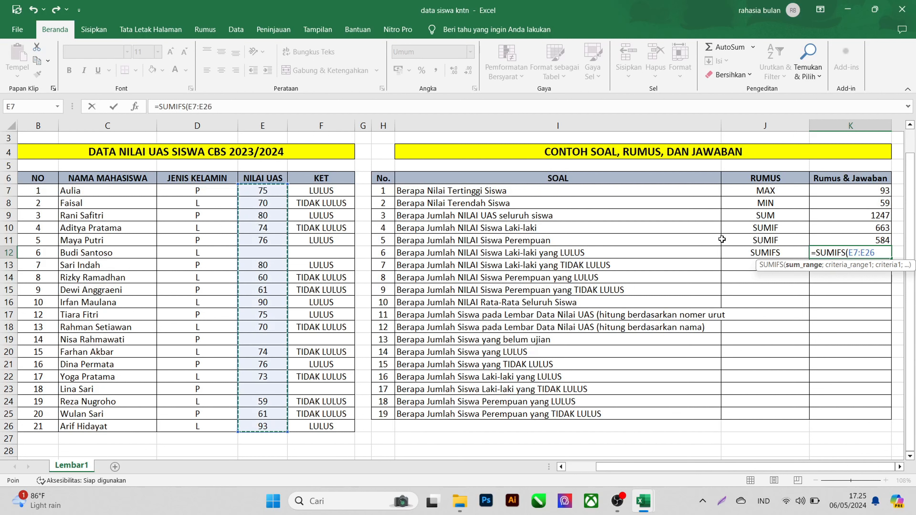
type(";")
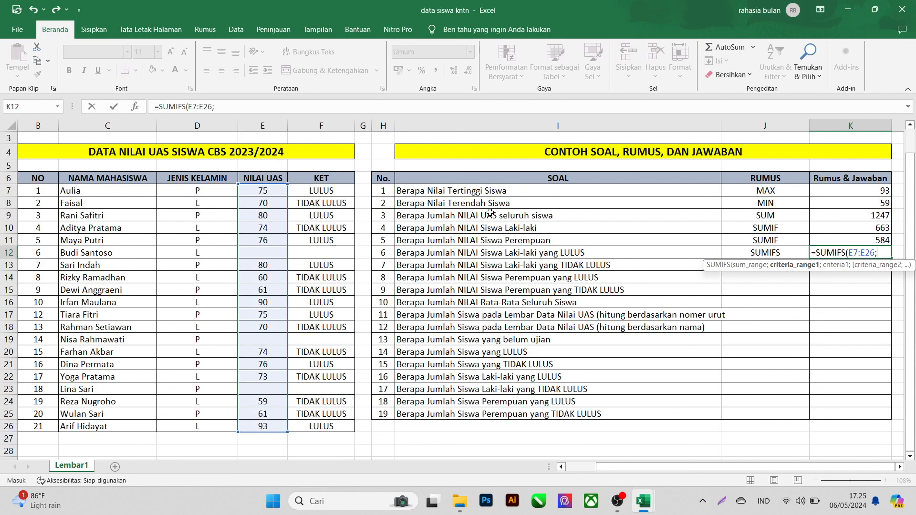
left_click_drag(209, 192, 208, 427)
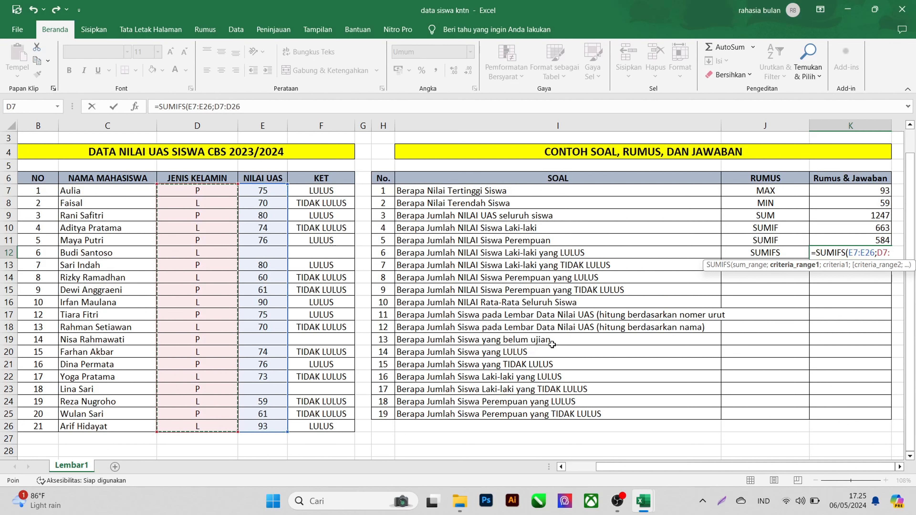
type("\"")
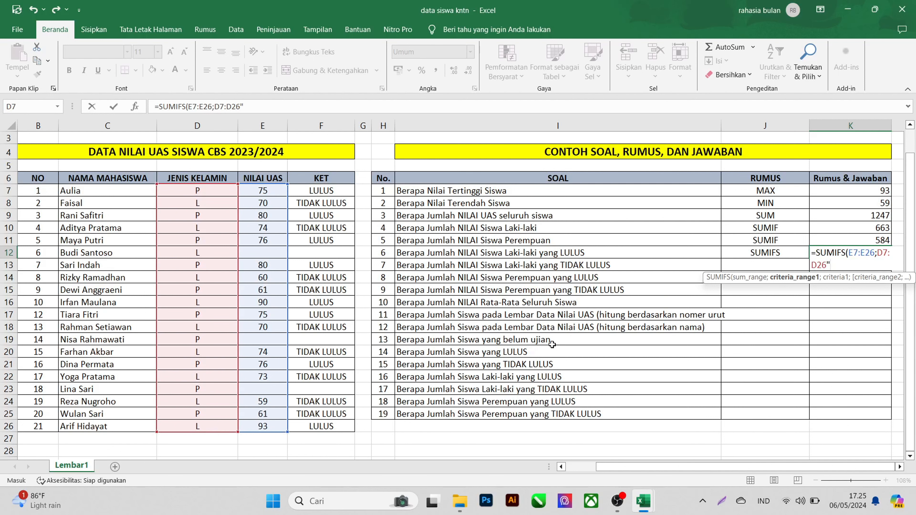
key("BackSpace")
type(";")
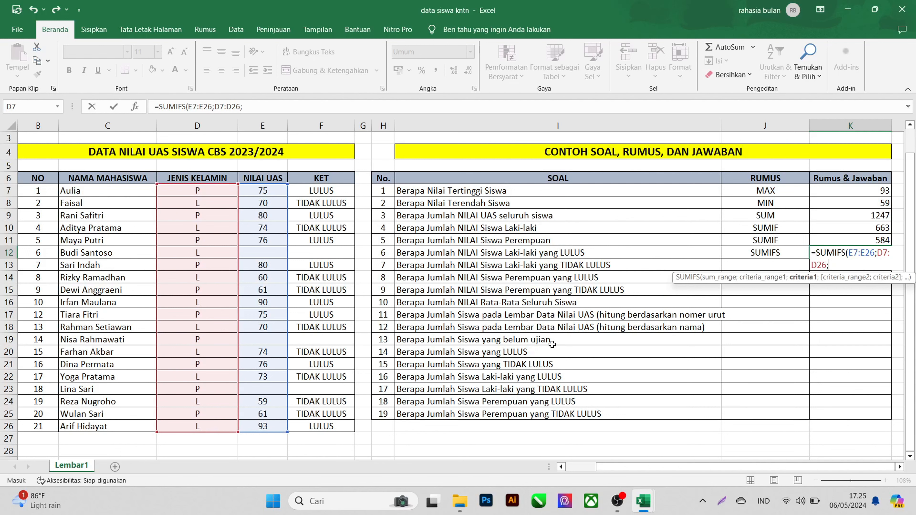
type("\"L\";")
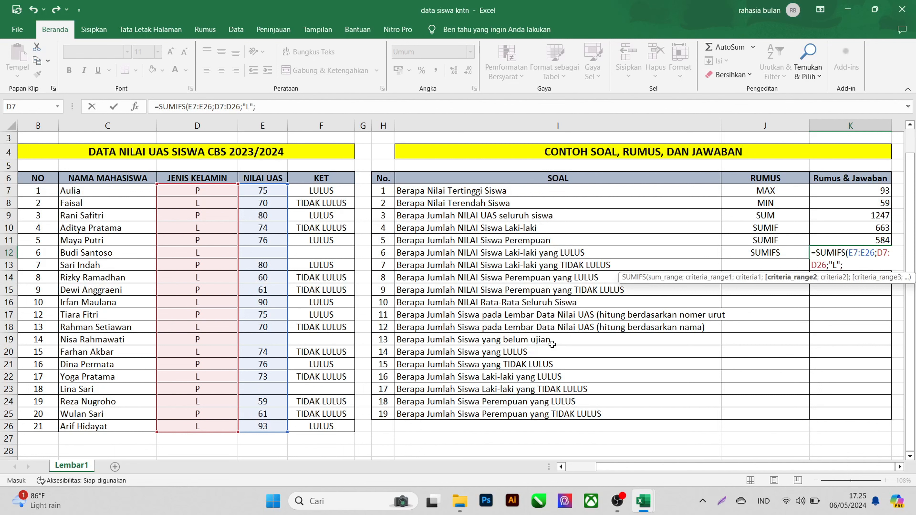
left_click_drag(343, 190, 323, 425)
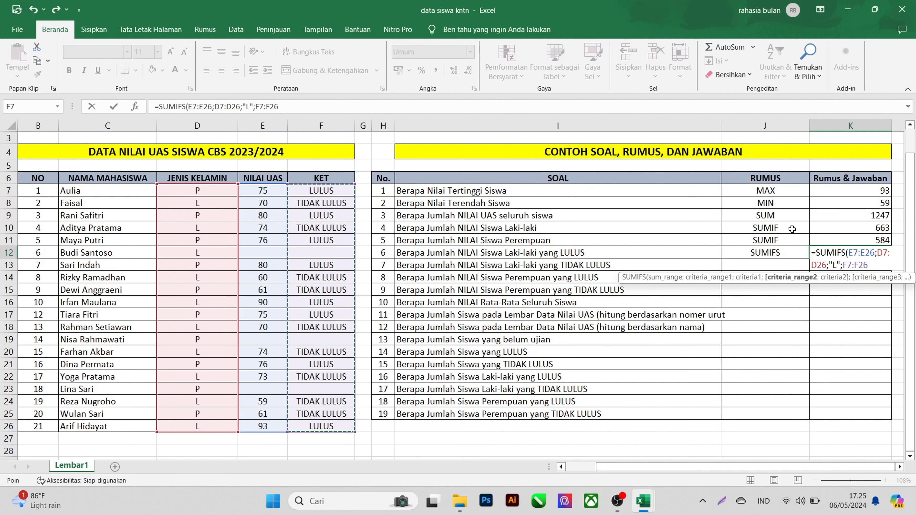
type(";")
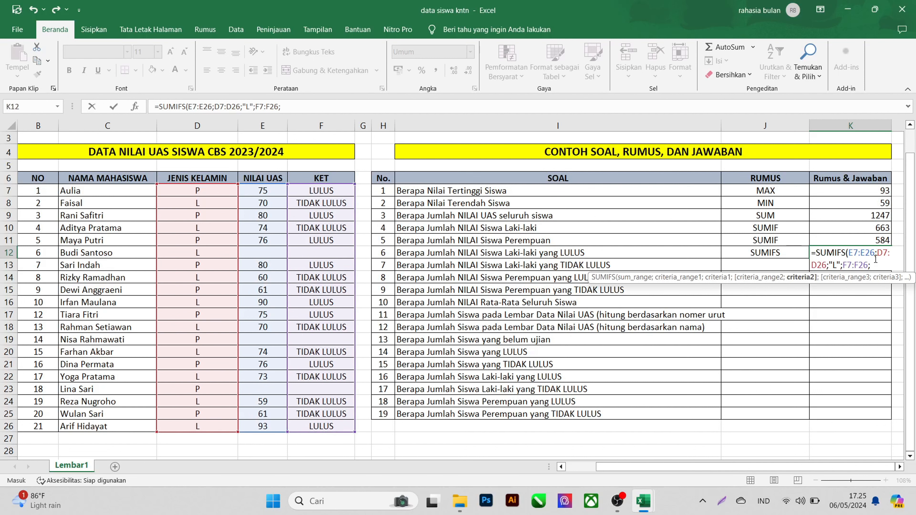
type("\"LULUS\")")
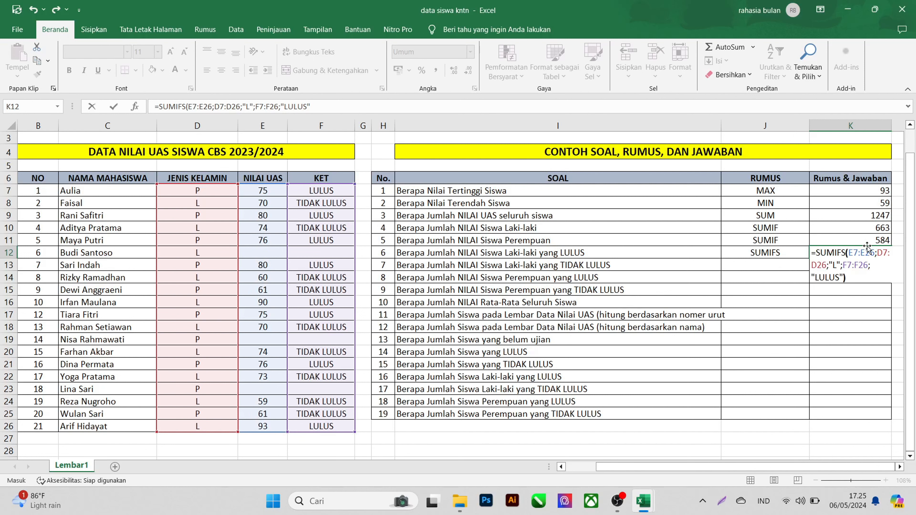
key("Return")
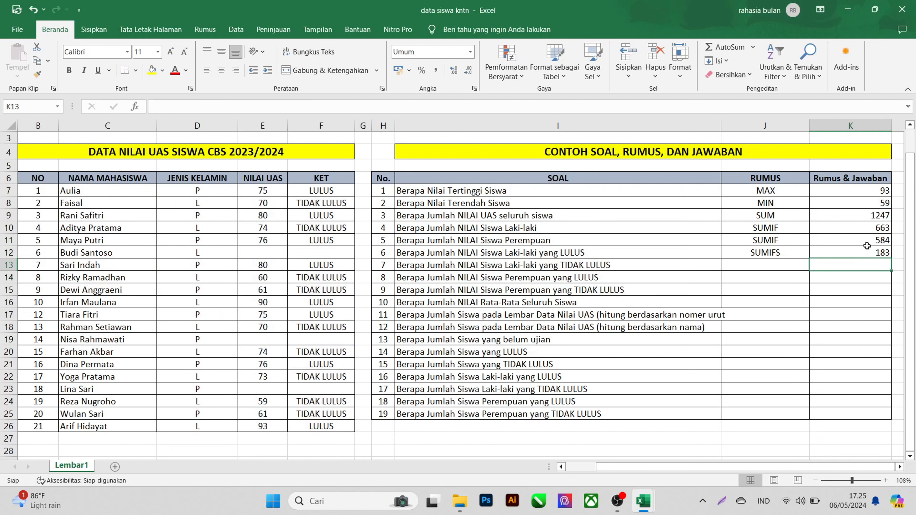
- Enter SUMIFS in the RUMUS column for question 7, the total score of male students with status TIDAK LULUS
left_click(614, 266)
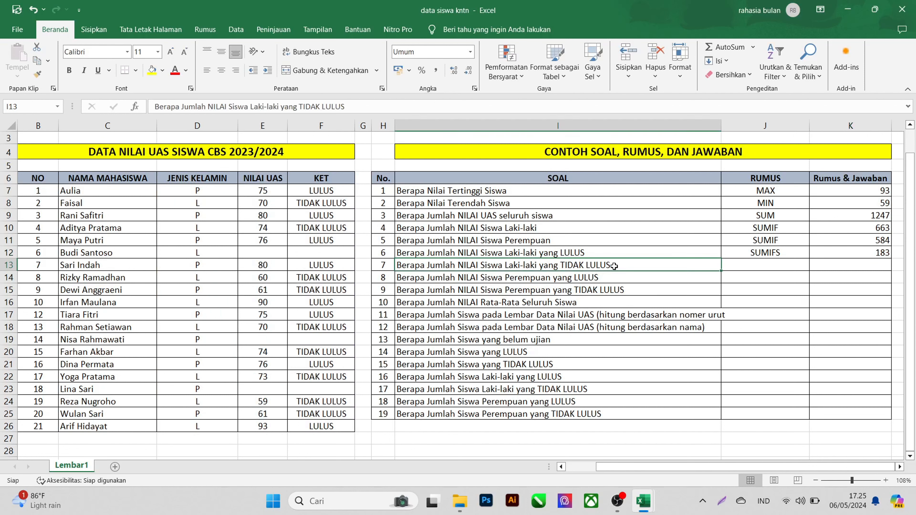
left_click(766, 269)
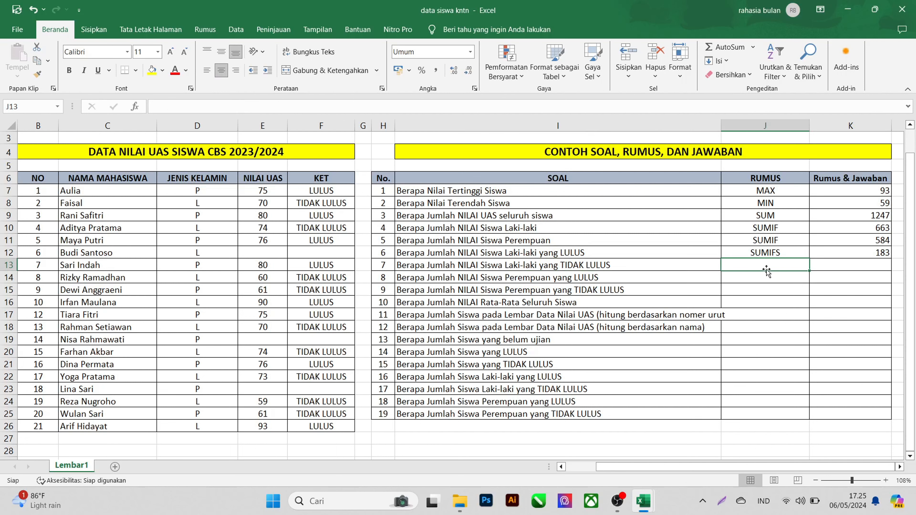
type("SUMI")
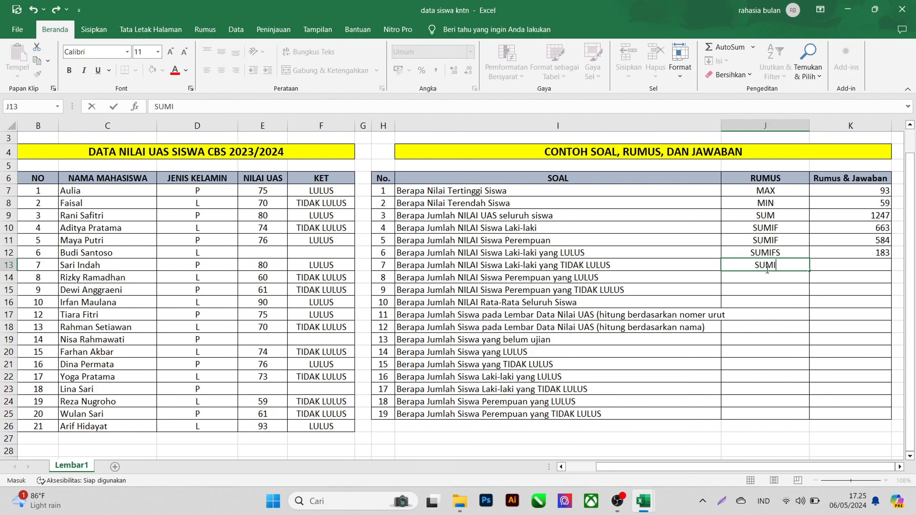
type("FS")
key("Tab")
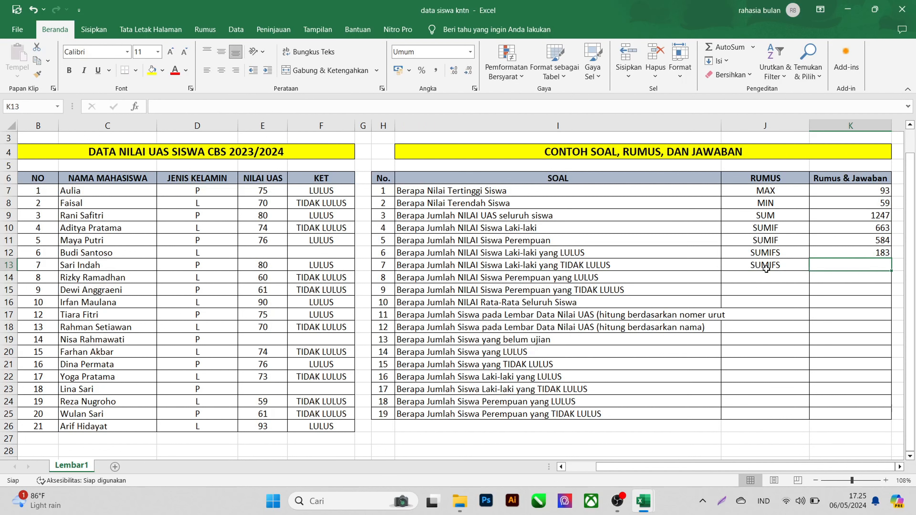
- Calculate the total score of male students with status TIDAK LULUS in K13 with the formula =SUMIFS(E7:E26;D7:D26;"L";F7:F26;"TIDAK LULUS")
type("=SU")
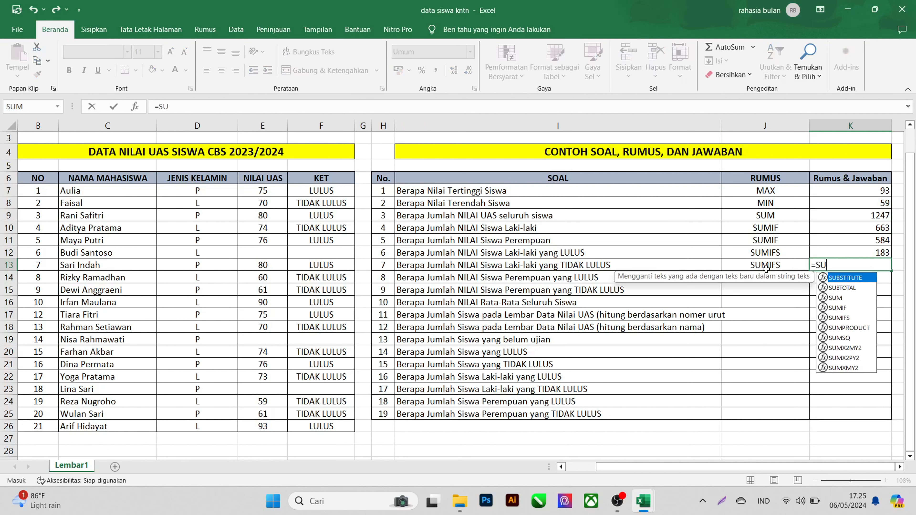
type("MIFS")
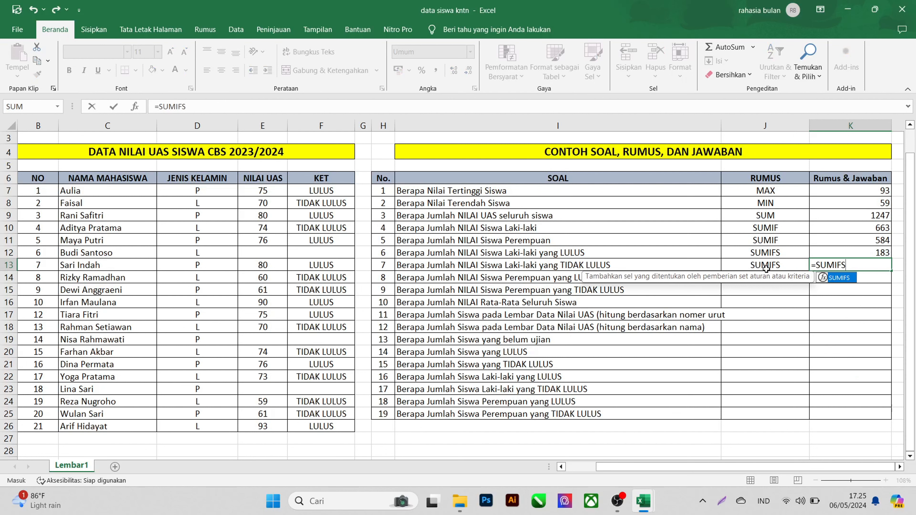
type("(")
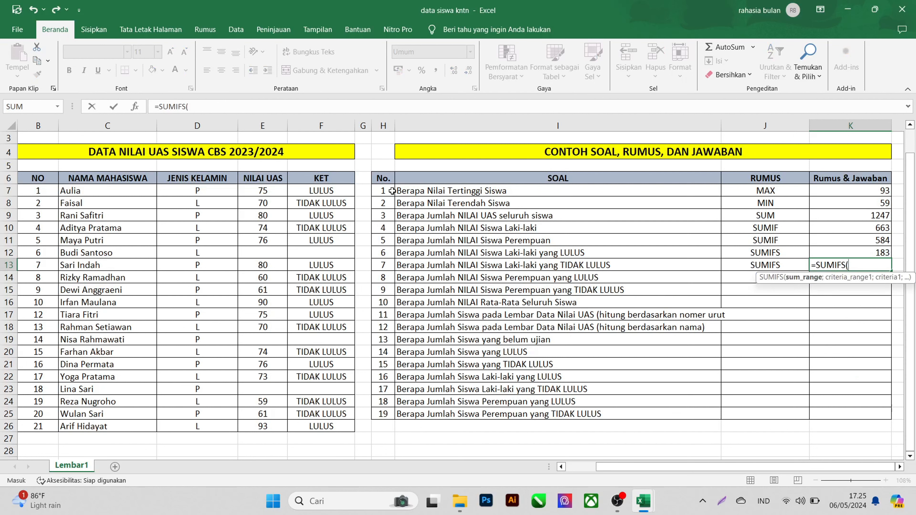
left_click_drag(270, 195, 259, 425)
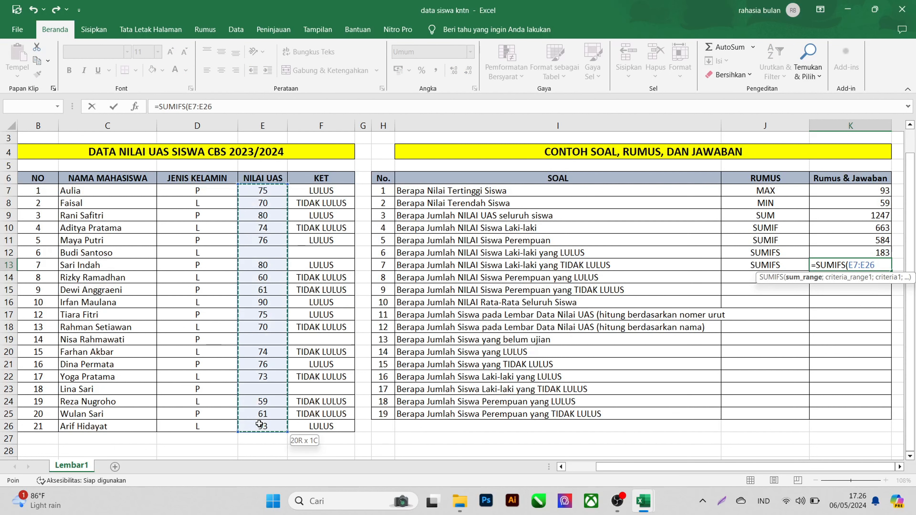
type(";")
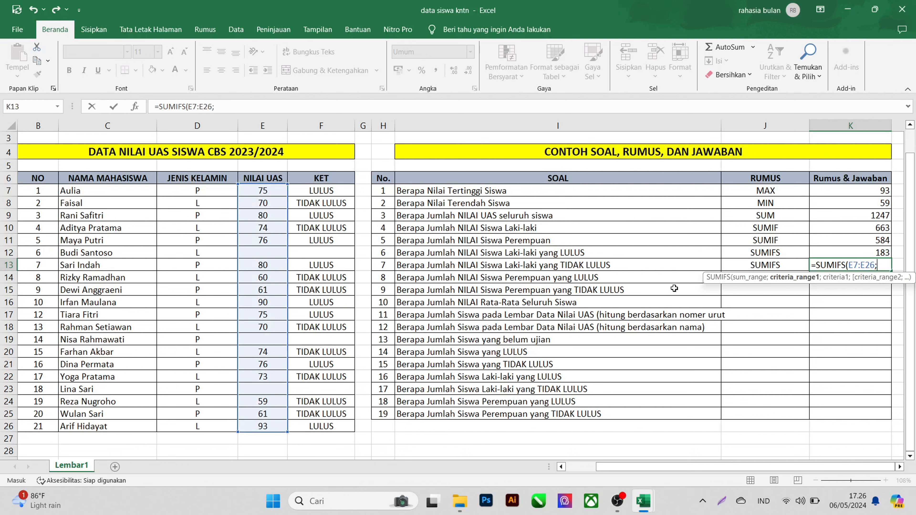
left_click_drag(227, 193, 207, 425)
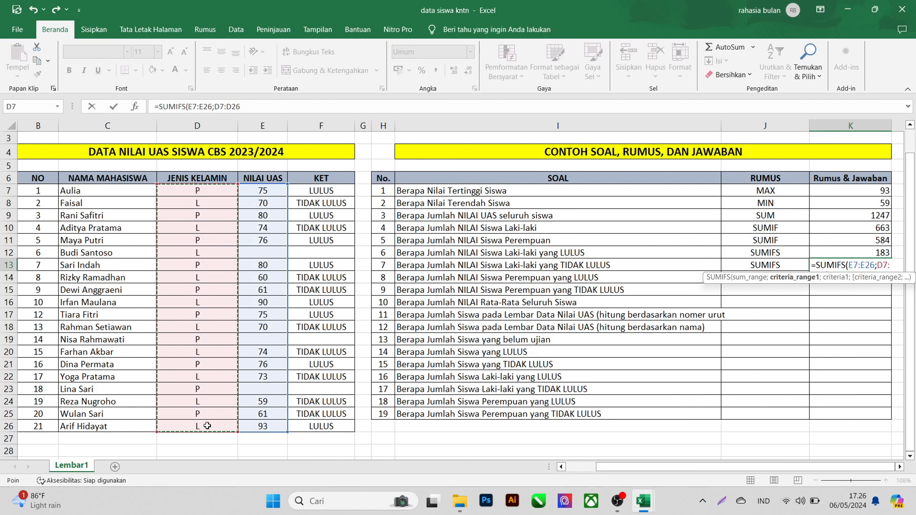
type(";D7")
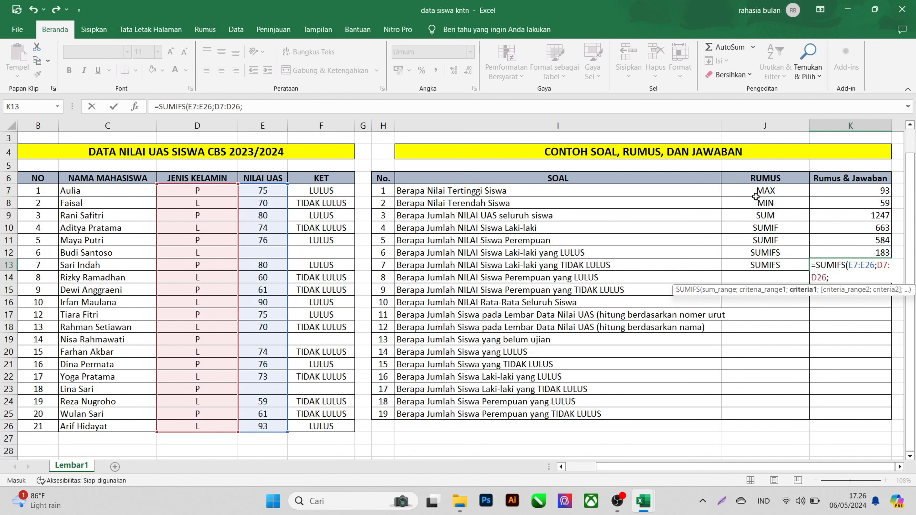
type(":D26;\"L\";")
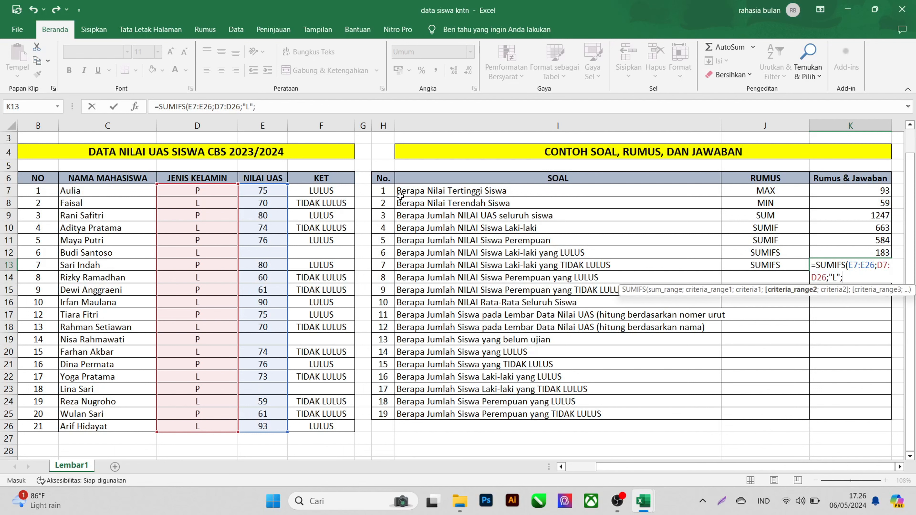
left_click_drag(346, 191, 340, 429)
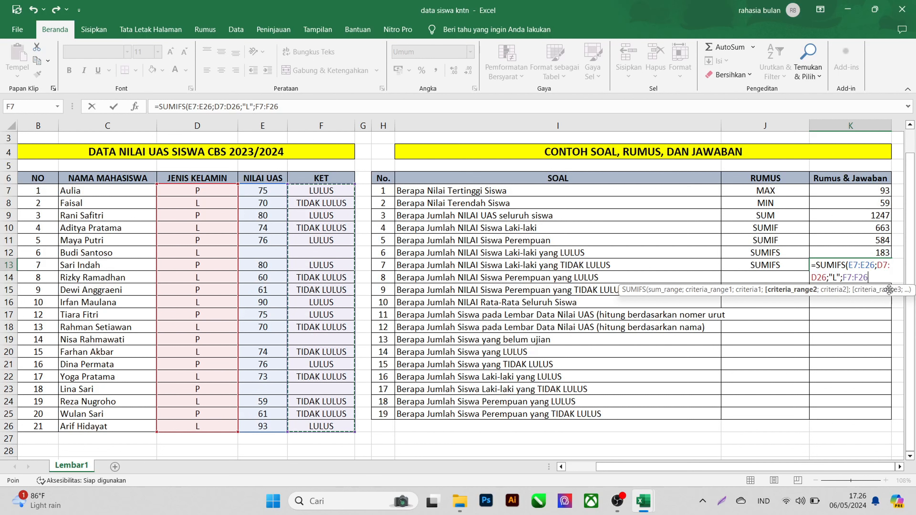
type(";")
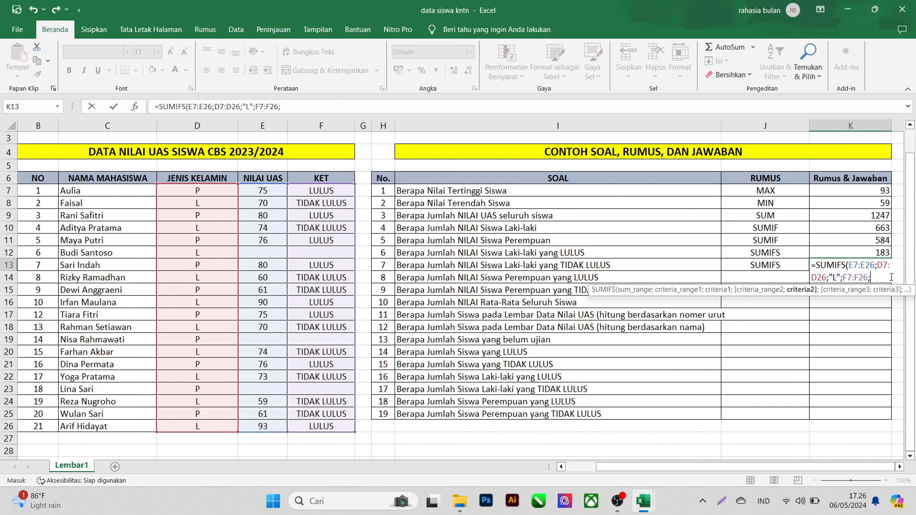
type("\"")
key("BackSpace")
type("TIDAK LULUS")
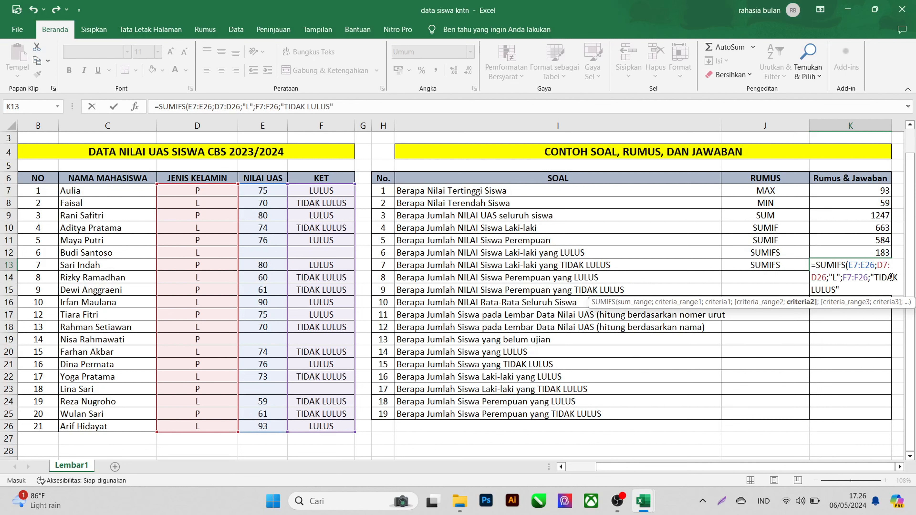
type("\")")
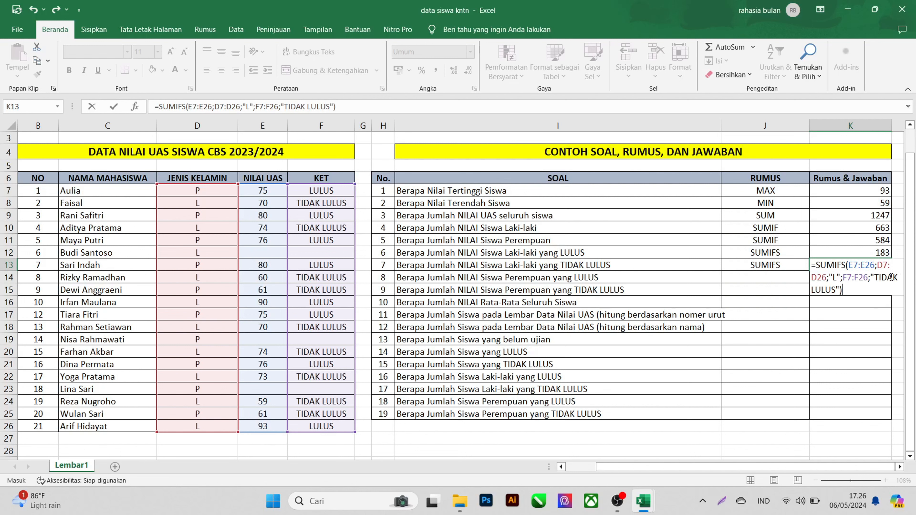
key("Return")
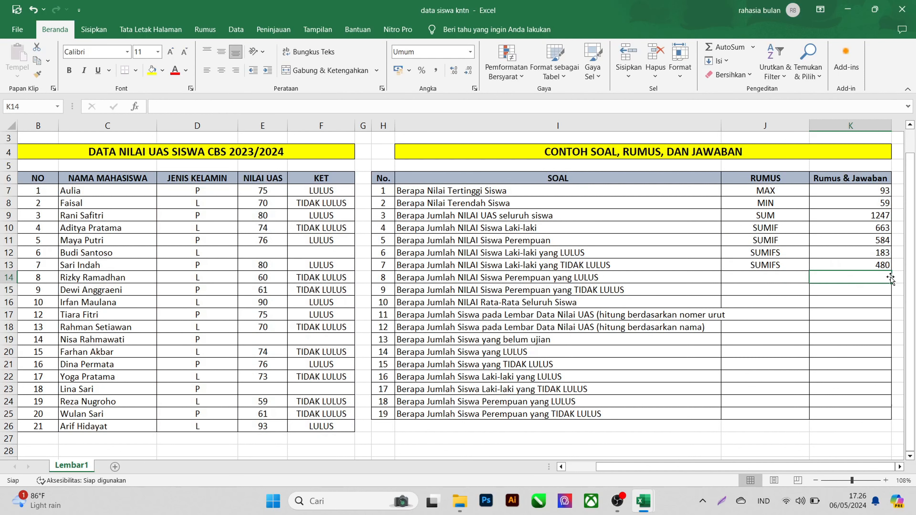
- Enter SUMIFS in the RUMUS column for question 8, the total score of female students with status LULUS
left_click(796, 279)
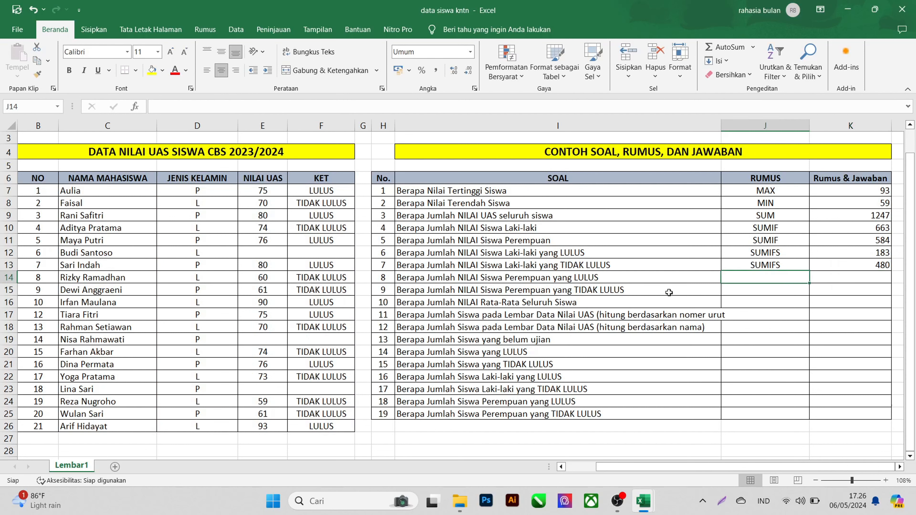
type("SUMIFS")
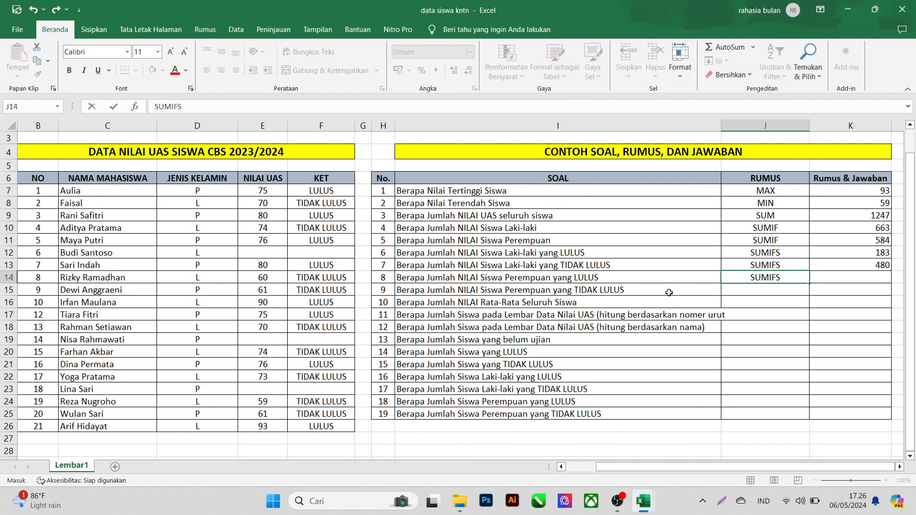
key("Tab")
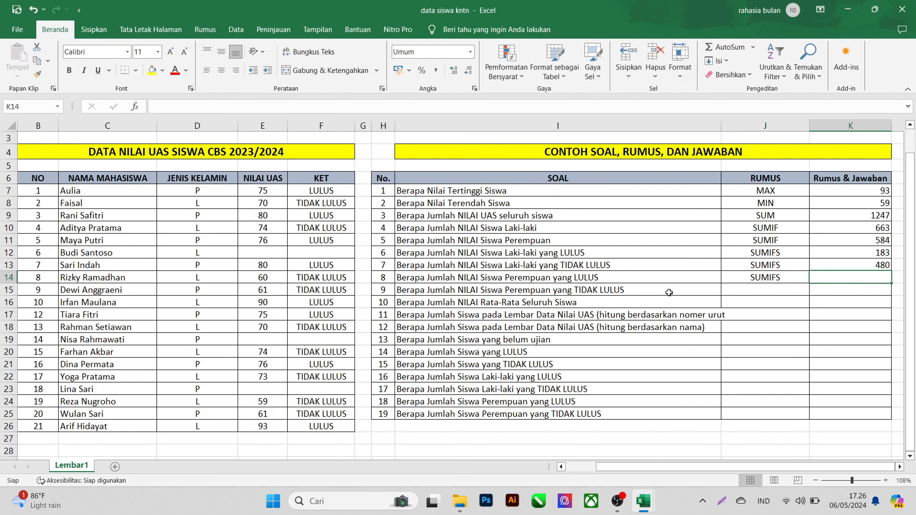
- Calculate the total score of female students with status LULUS in K14 with the formula =SUMIFS(E7:E26;D7:D26;"P";F7:F26;"LULUS")
type("=")
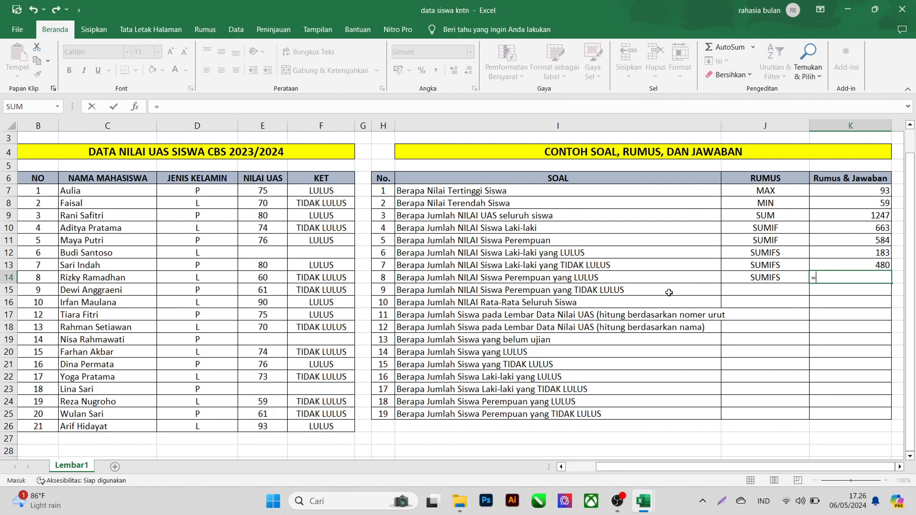
type("SUMOFS")
key("BackSpace")
key("BackSpace")
key("BackSpace")
type("IF")
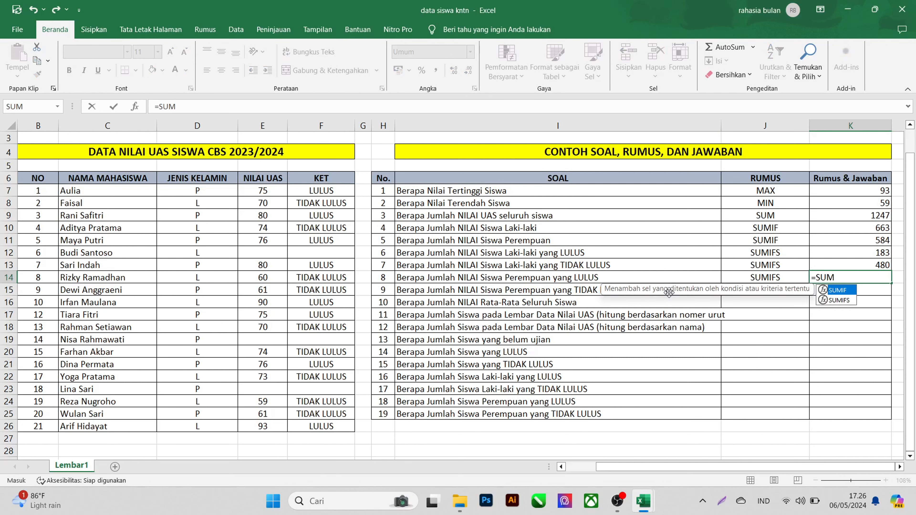
type("S")
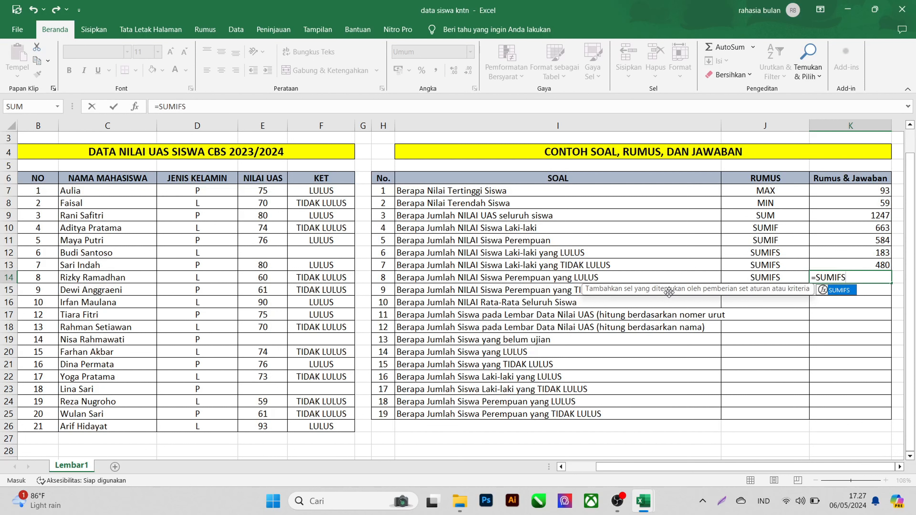
type("(")
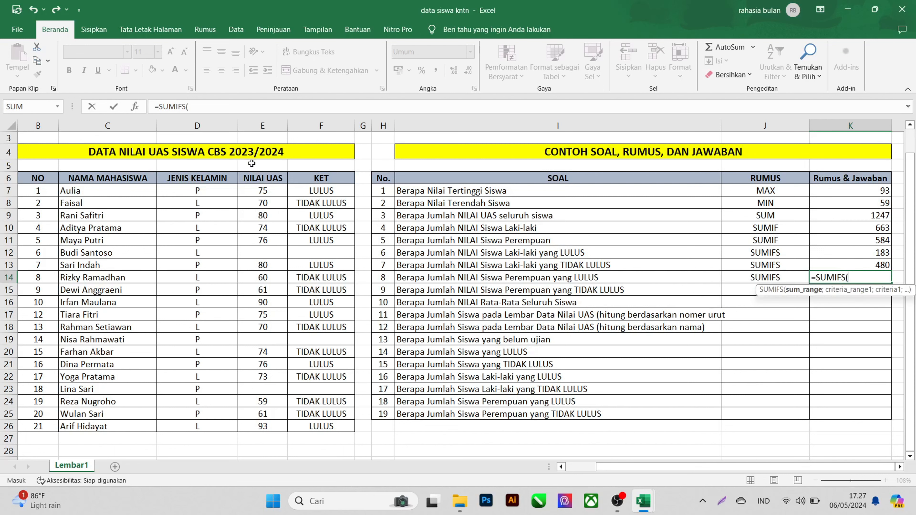
left_click_drag(276, 188, 265, 426)
type(";")
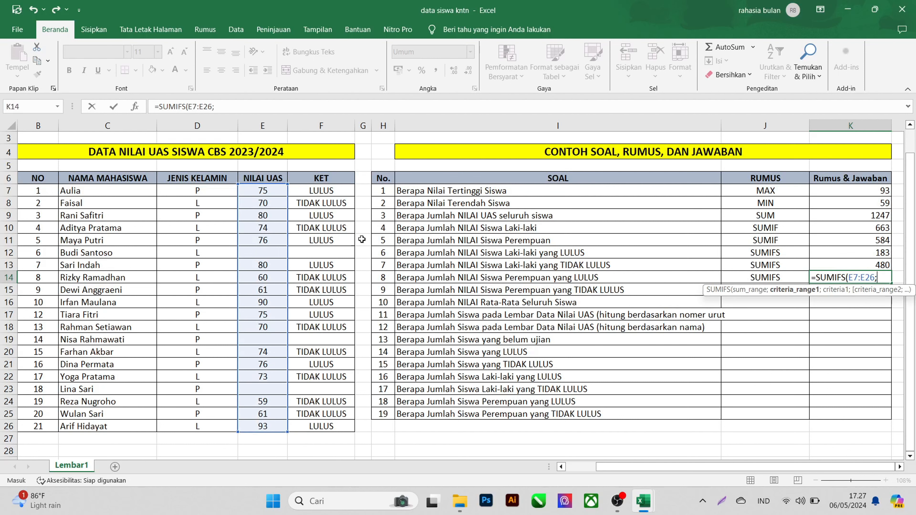
left_click_drag(223, 189, 171, 426)
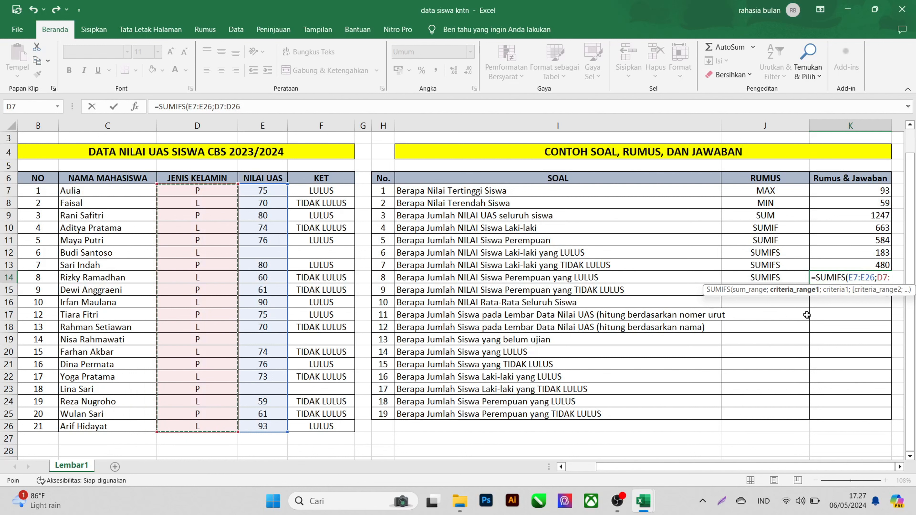
type(";")
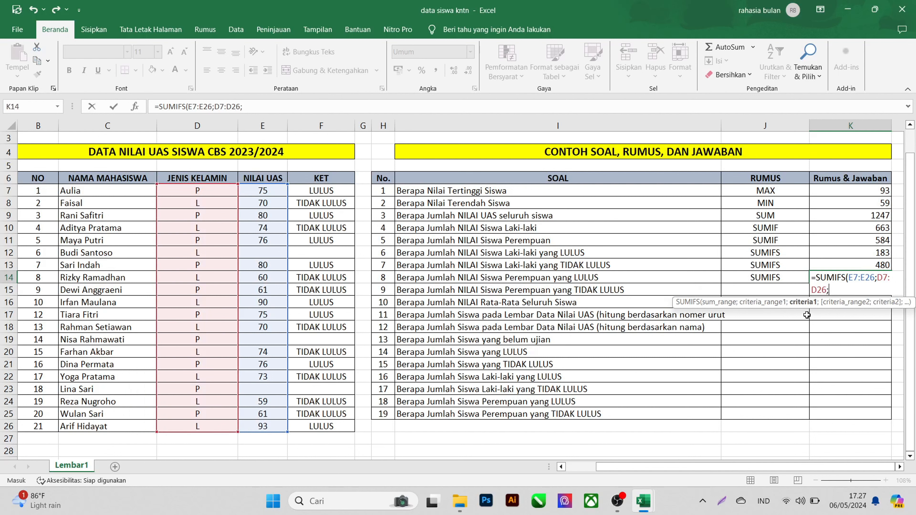
type("\"P\";")
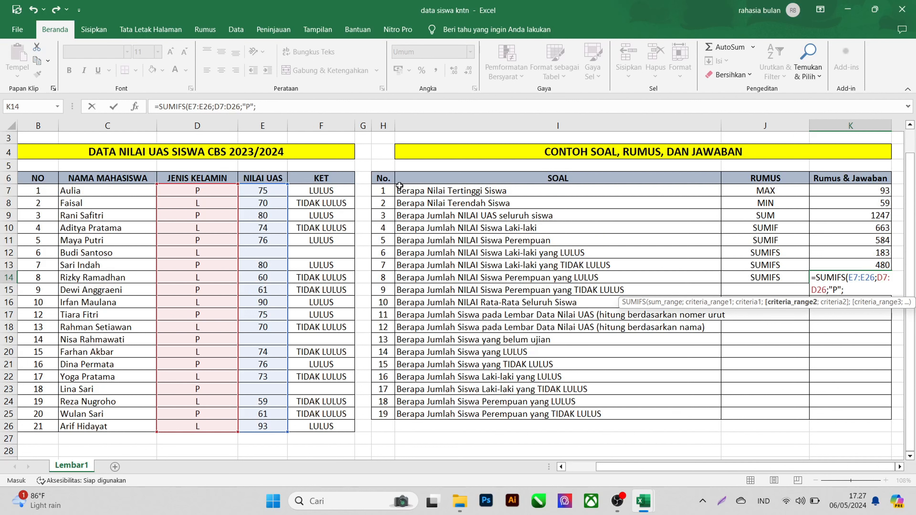
left_click_drag(346, 191, 324, 431)
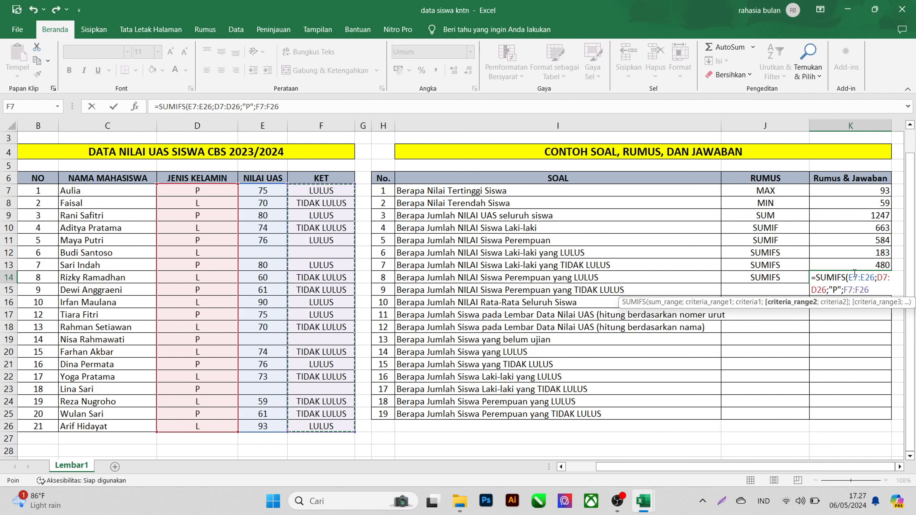
type(";")
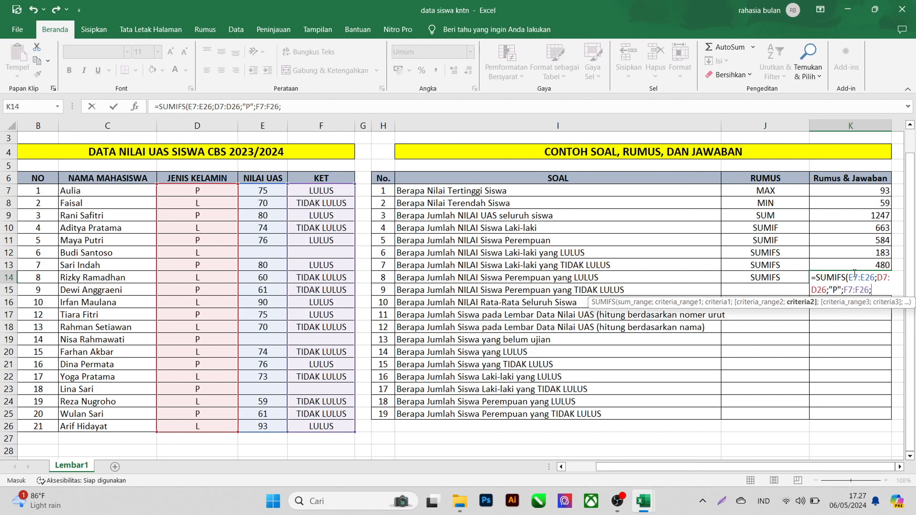
type("\"")
type("LULUS")
type(":")
type("\"")
type(")")
key("Return")
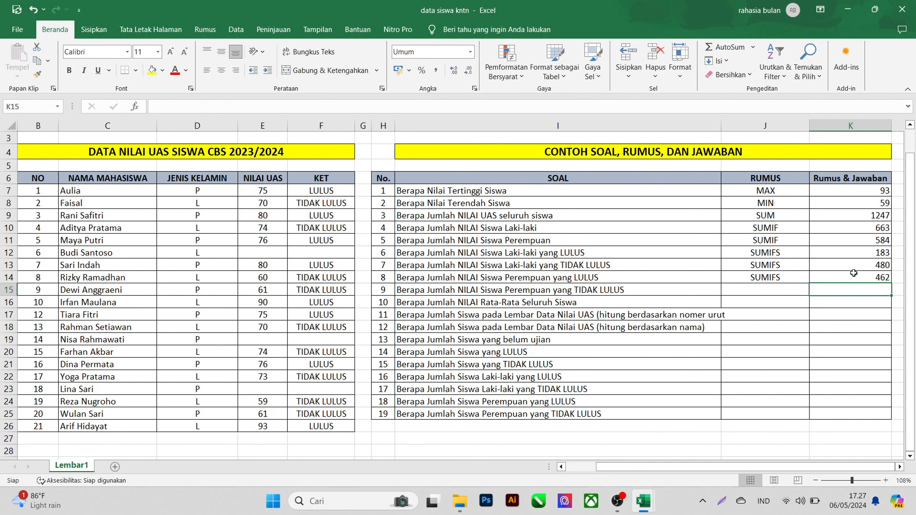
- Enter SUMIFS in the RUMUS column for question 9, the total score of female students with status TIDAK LULUS
left_click(800, 289)
type("SUMI")
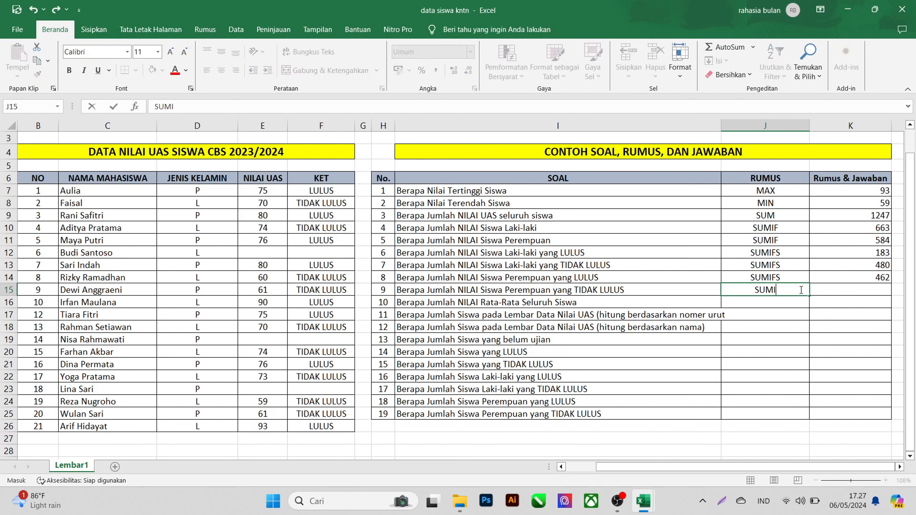
key("BackSpace")
type("I")
type("S")
key("Tab")
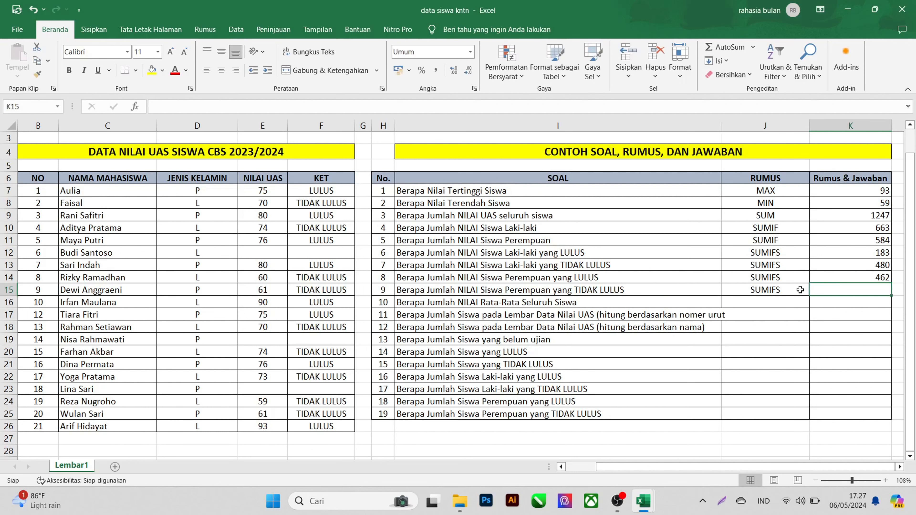
- Calculate the total score of female students with status TIDAK LULUS in K15 with the formula =SUMIFS(E7:E26;D7:D26;"P";F7:F26;"TIDAK LULUS")
type("=SUMIFS(")
left_click_drag(252, 191, 228, 431)
type(";D7:D26;\"P")
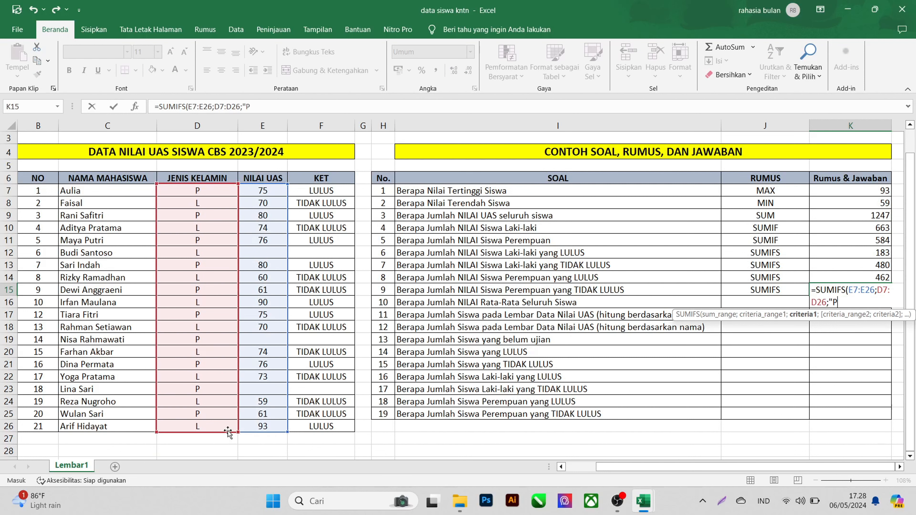
type("\";")
left_click_drag(308, 192, 305, 426)
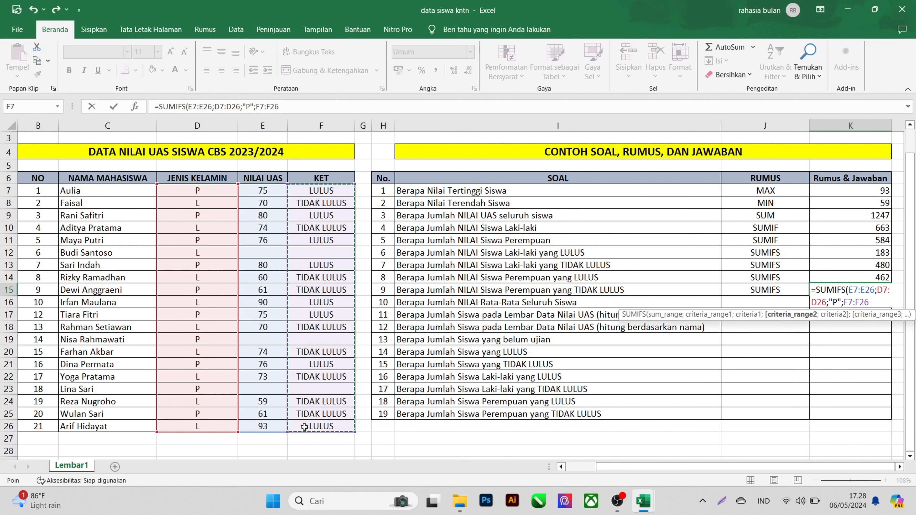
type(";\"TIDAK LULUS\")")
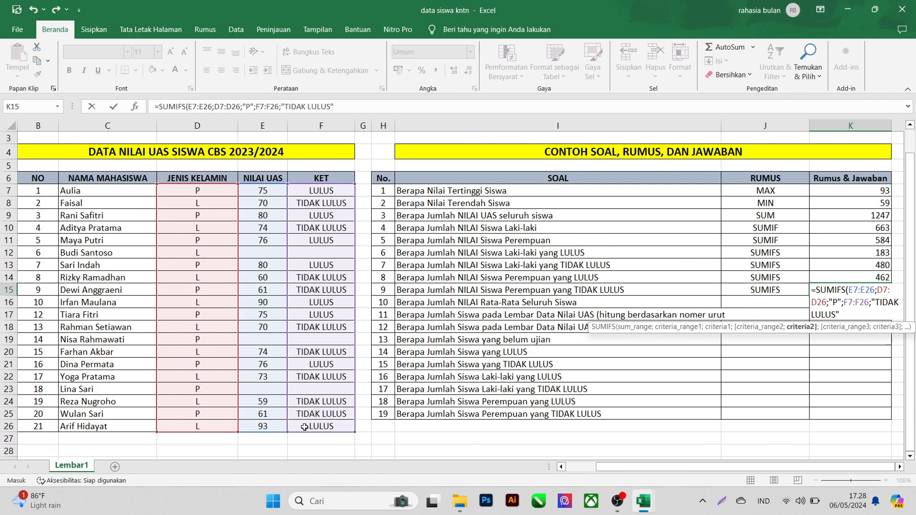
key("Return")
- Enter AVARAGE in the RUMUS column for question 10, the average score of all students
left_click(767, 304)
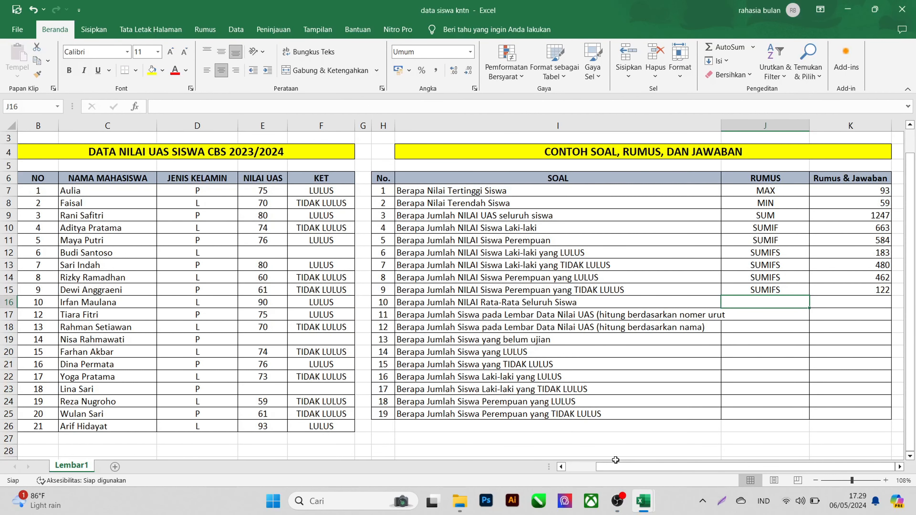
scroll(497, 445, "right", 1)
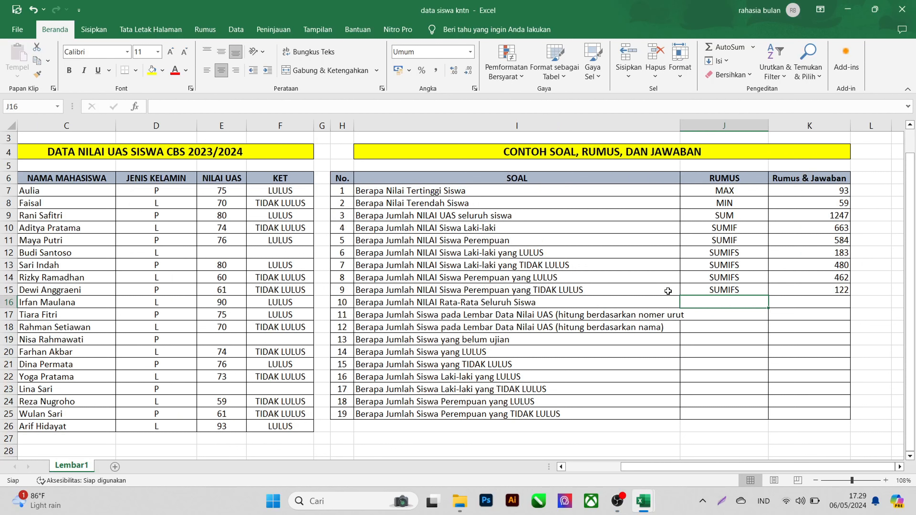
left_click(486, 306)
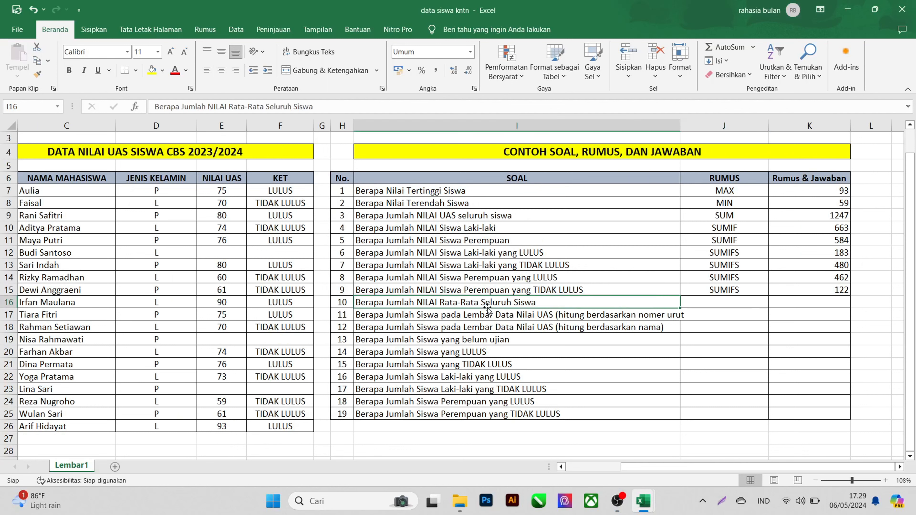
left_click(720, 304)
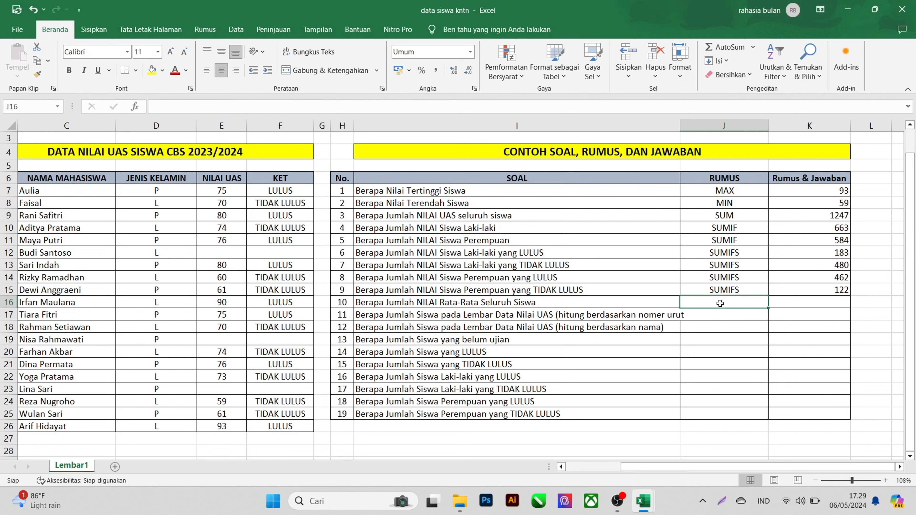
double_click(720, 304)
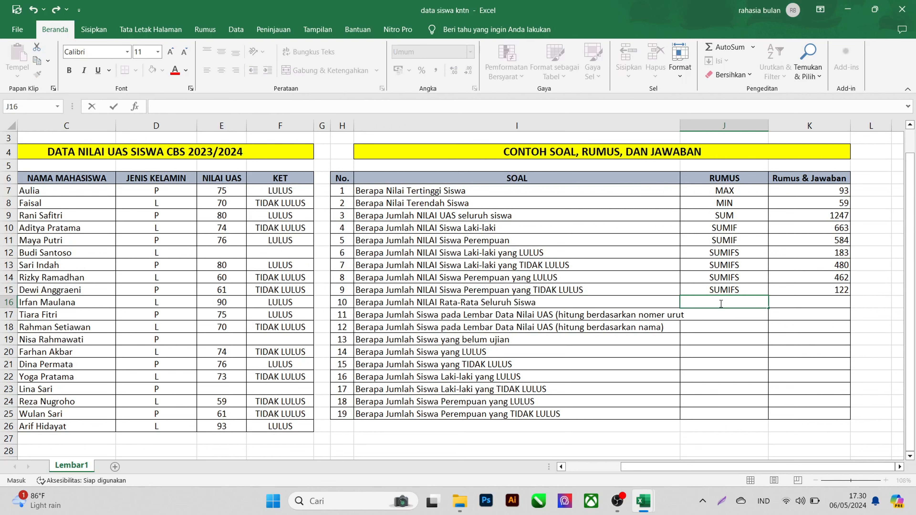
type("AVARAGE")
key("Tab")
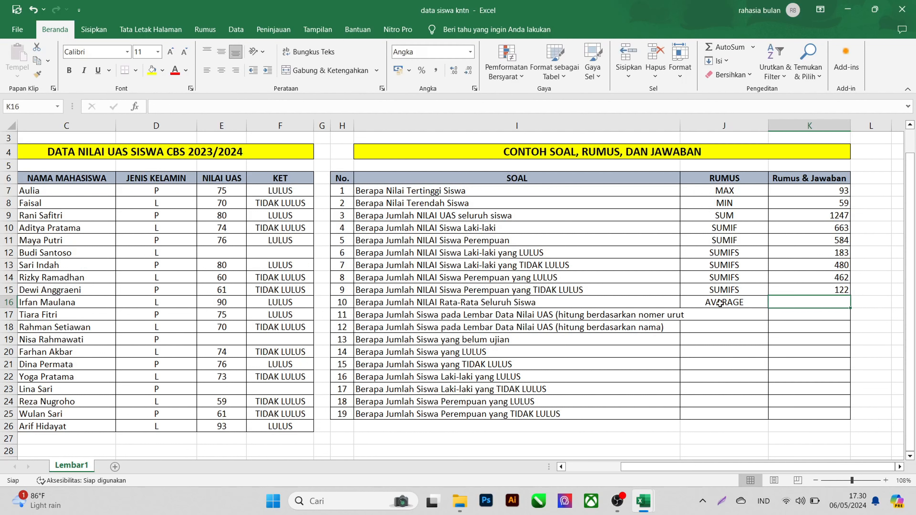
- Calculate an average score for question 10 in K16 with the formula =AVERAGE(E8:E10)
type("=")
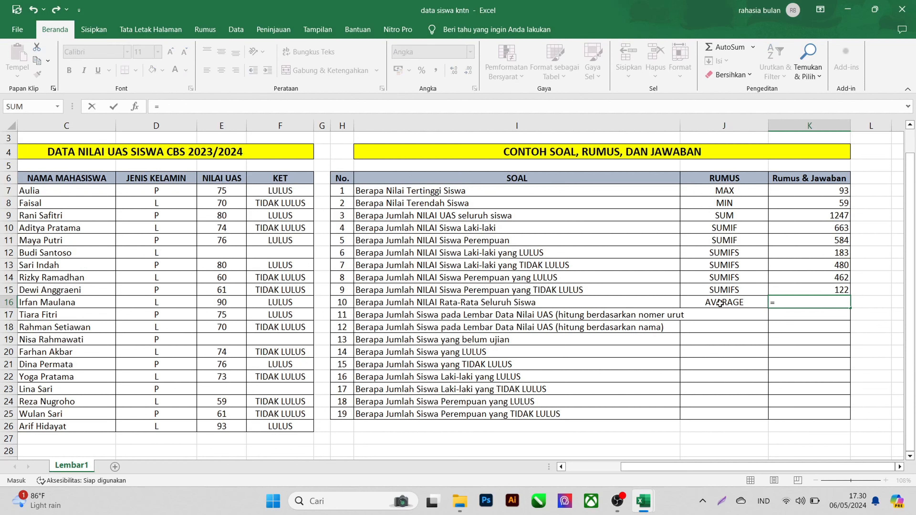
type("SV")
key("BackSpace")
key("BackSpace")
type("A")
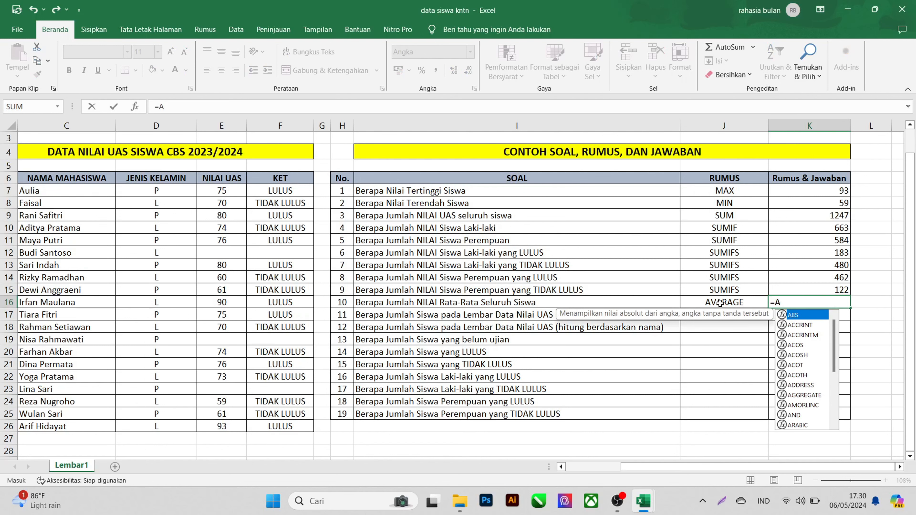
type("VERAGE")
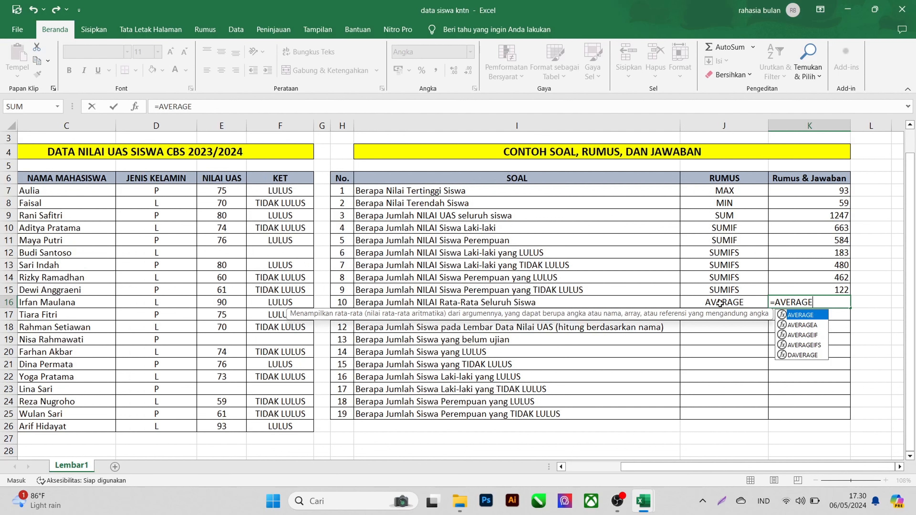
type("(")
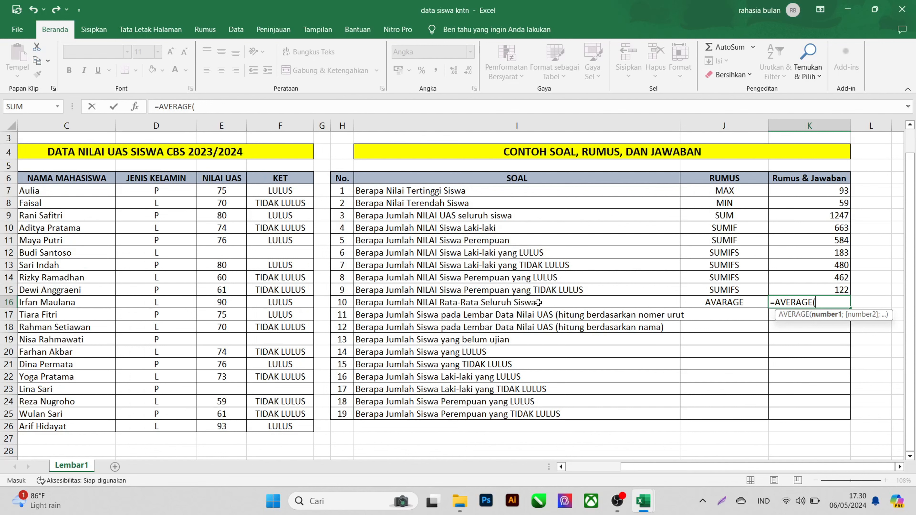
left_click_drag(235, 203, 226, 231)
left_click(238, 197)
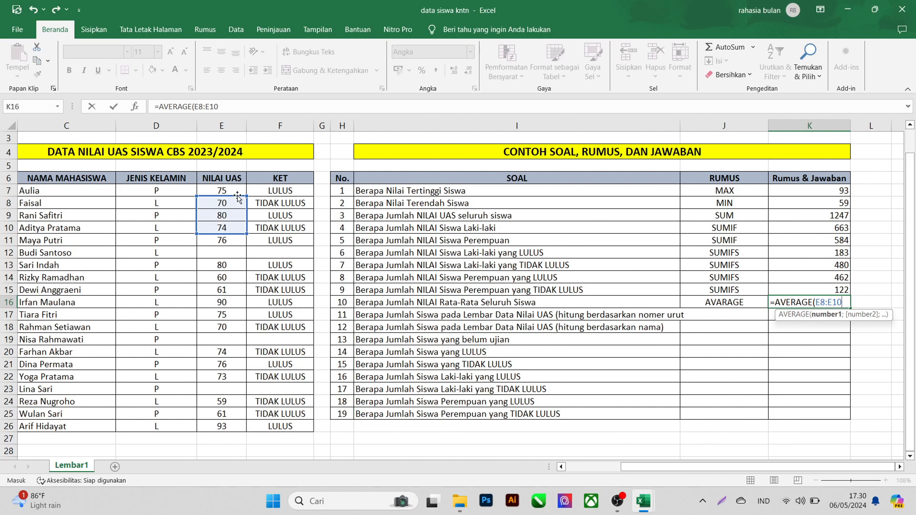
left_click_drag(241, 192, 240, 423)
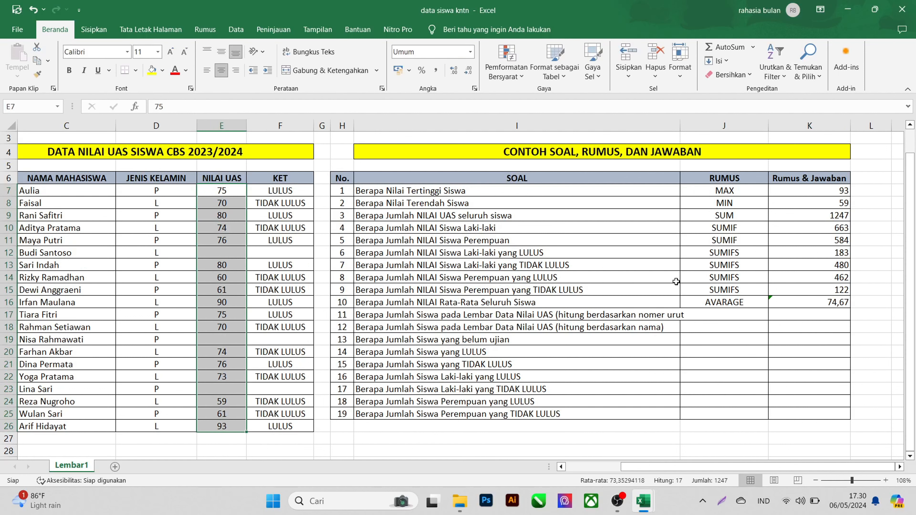
left_click(817, 306)
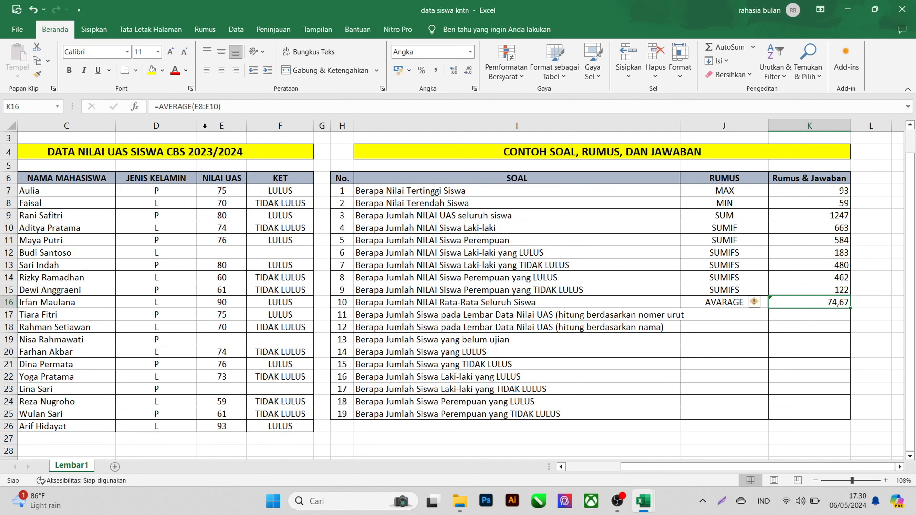
- Examine question 11, the student count based on serial numbers, alongside the NO column of the score table
scroll(201, 116, "up", 3)
scroll(321, 146, "down", 6)
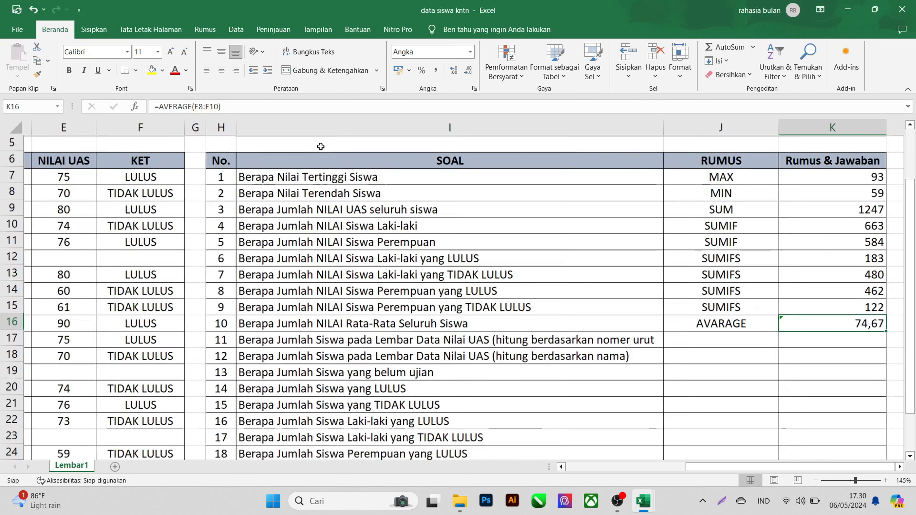
scroll(493, 195, "up", 4)
scroll(493, 195, "down", 2)
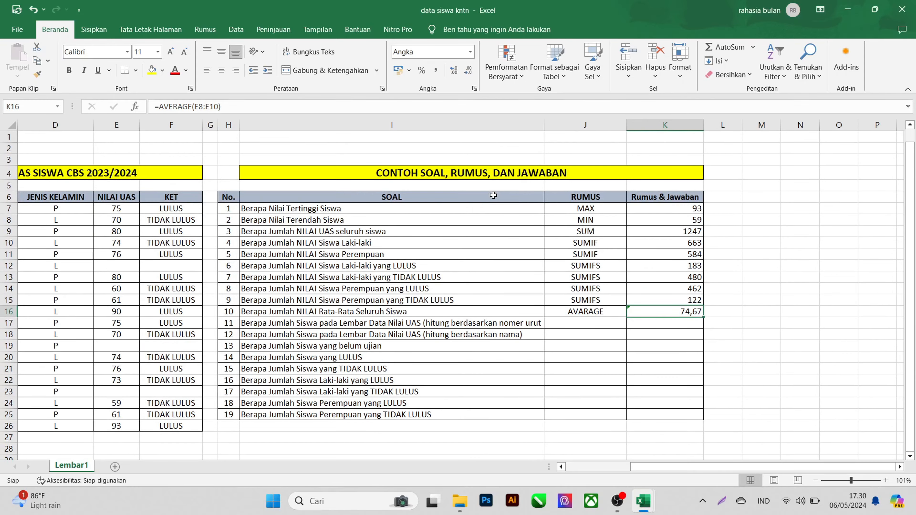
scroll(574, 270, "up", 4)
left_click(591, 348)
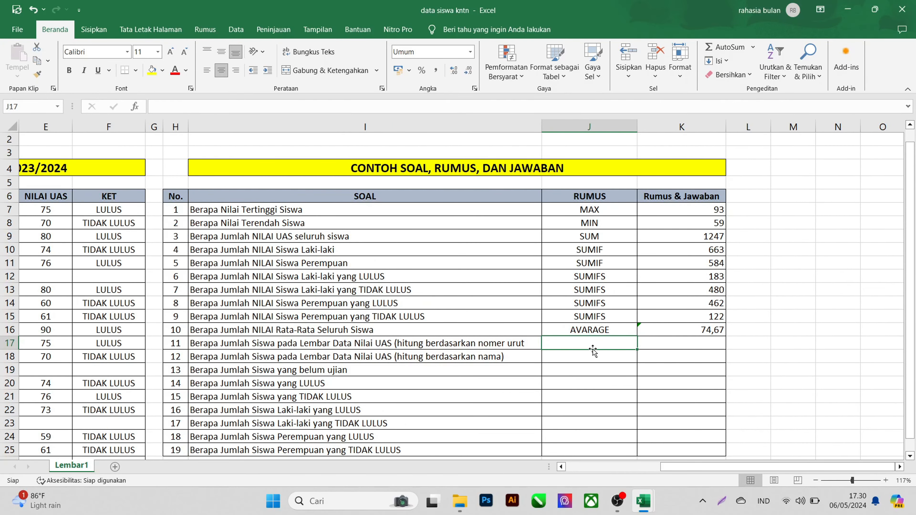
scroll(592, 349, "left", 5)
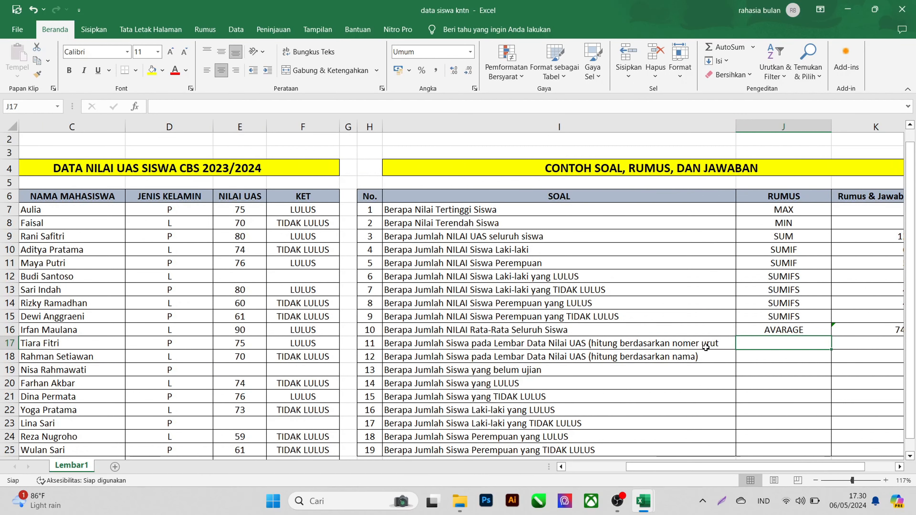
scroll(708, 345, "left", 1)
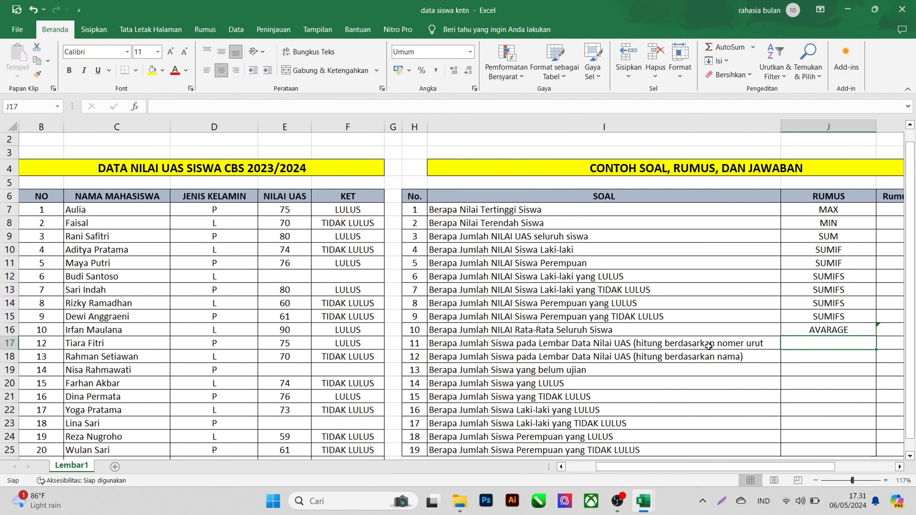
scroll(718, 336, "down", 3)
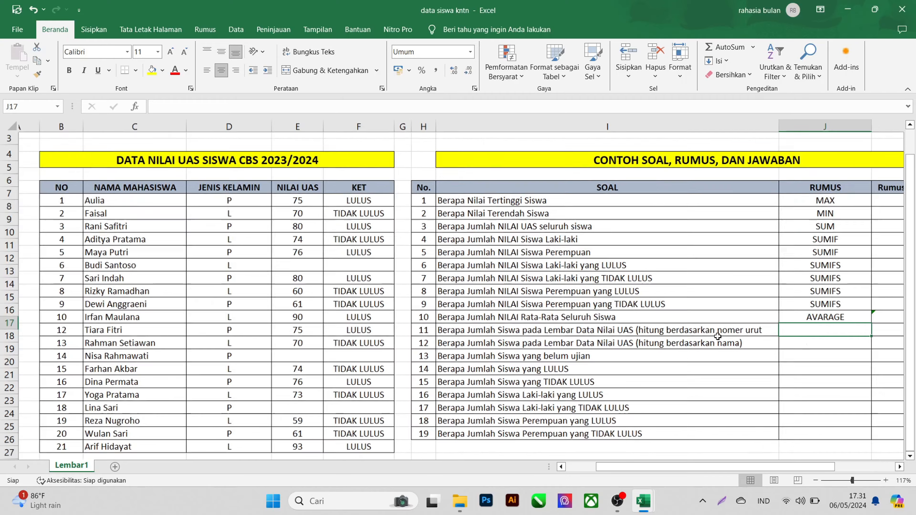
- Enter COUNT in the RUMUS column for question 11, the student count based on serial numbers
scroll(718, 337, "up", 2)
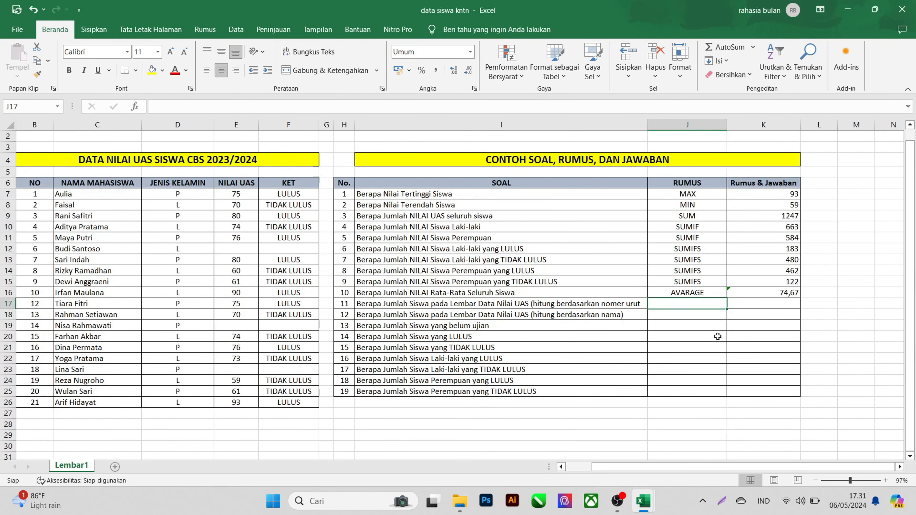
type("CO")
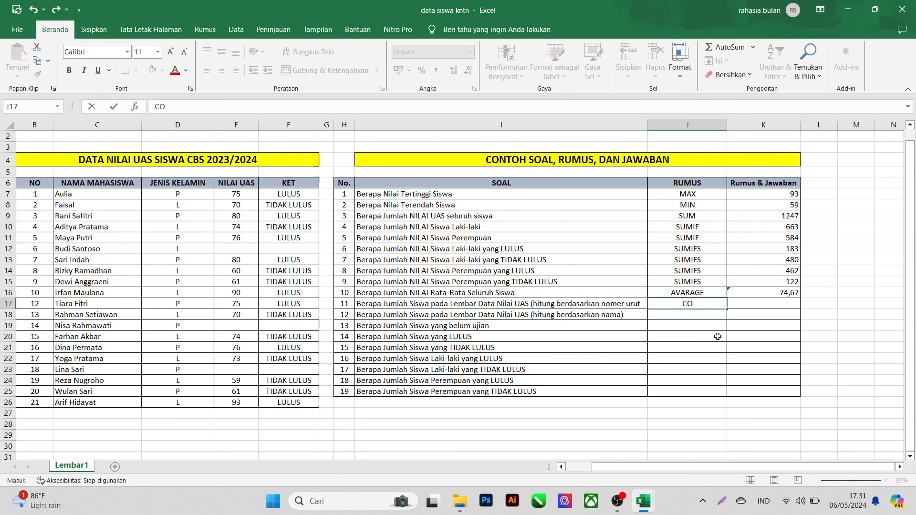
type("UNT")
key("Tab")
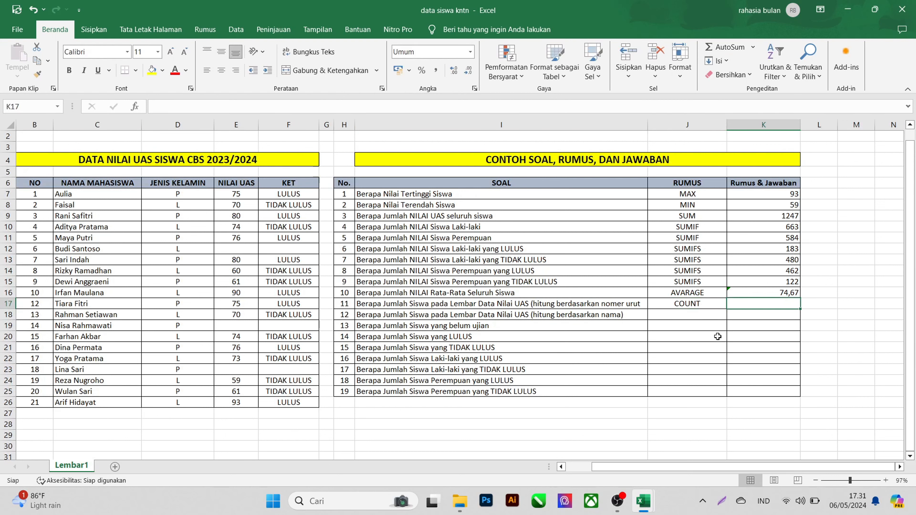
- Count the students by serial number for question 11 in K17 with the formula =COUNT(B7:B26)
type("=")
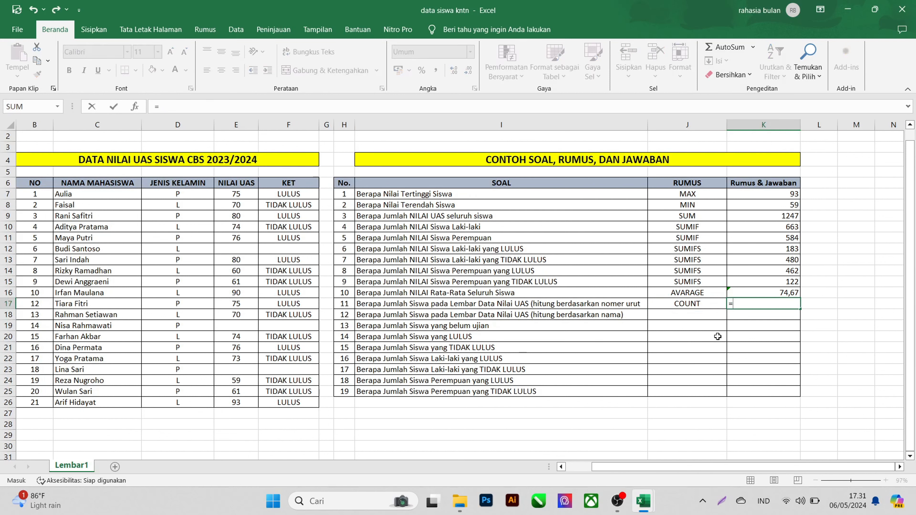
type("COUNT")
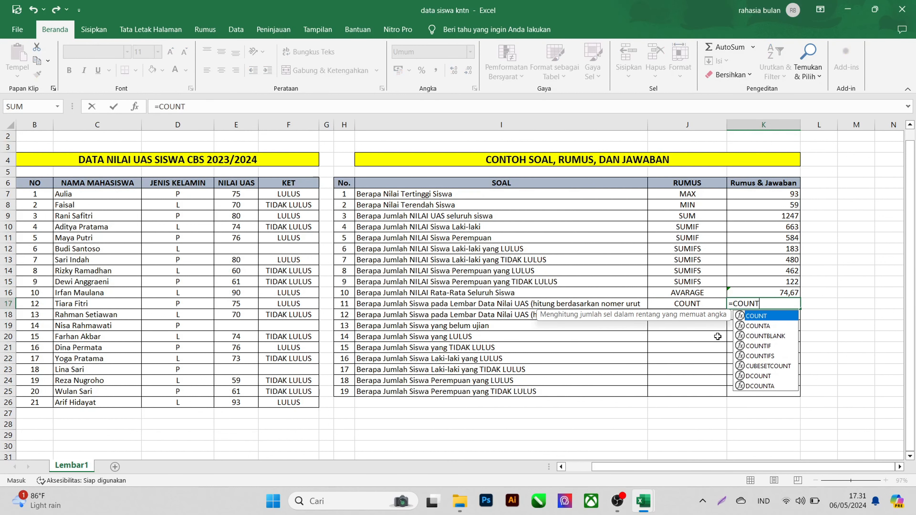
type("(")
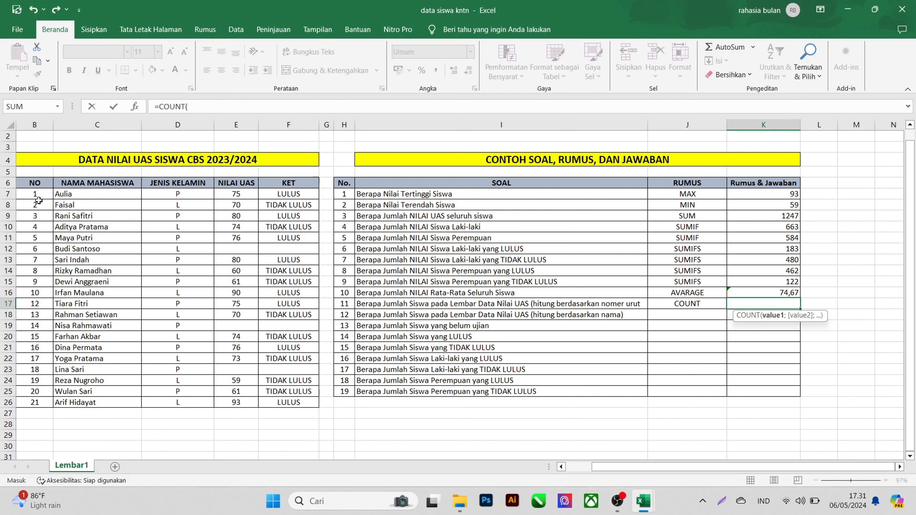
left_click_drag(37, 194, 38, 401)
key("Return")
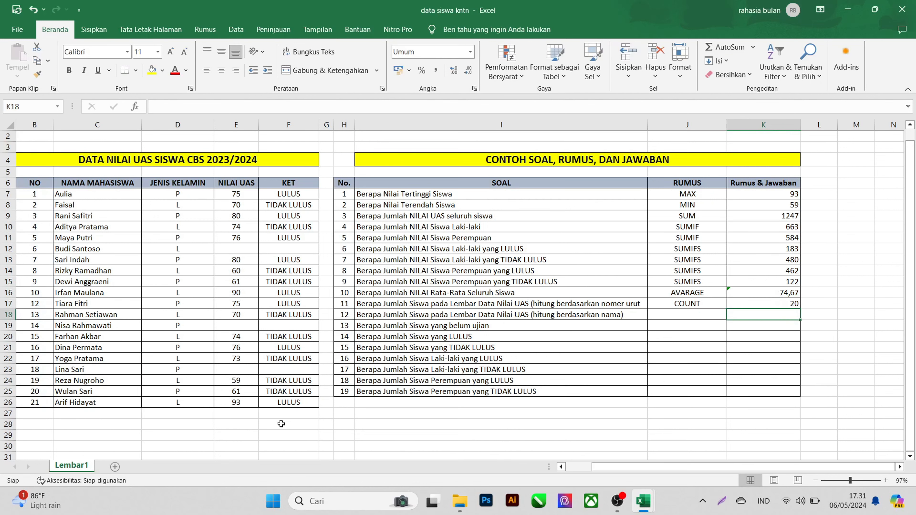
- Enter COUNTA in the RUMUS column for question 12, the student count based on names
left_click(665, 316)
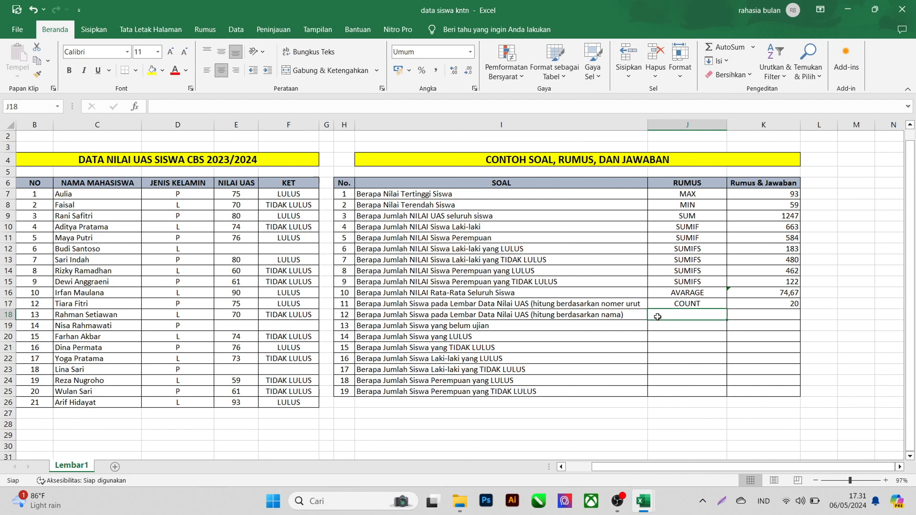
type("COUNTA")
key("Tab")
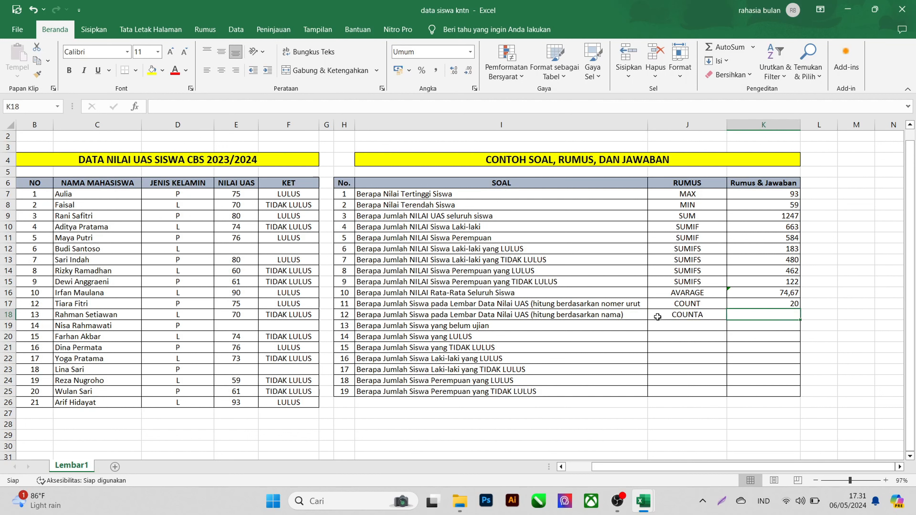
- Count the students by name for question 12 in K18 with the formula =COUNTA(C7:C26)
type("=COUN")
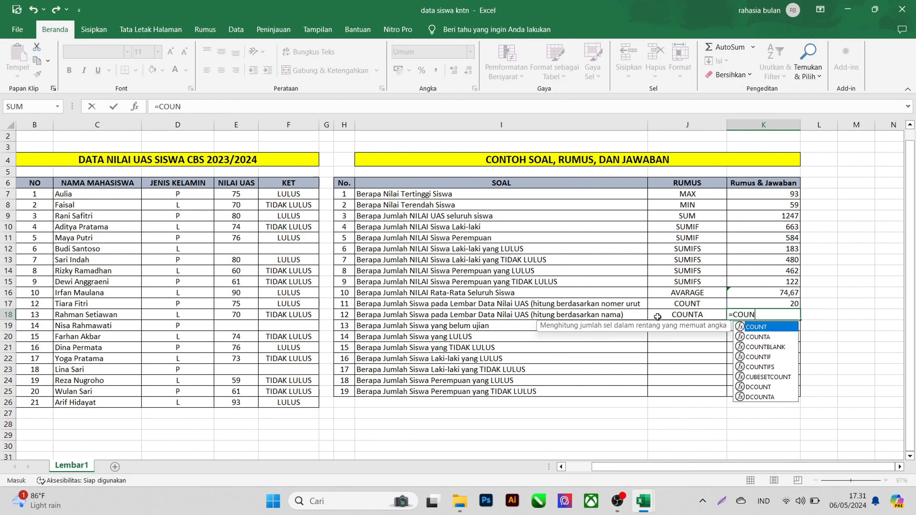
type("TA")
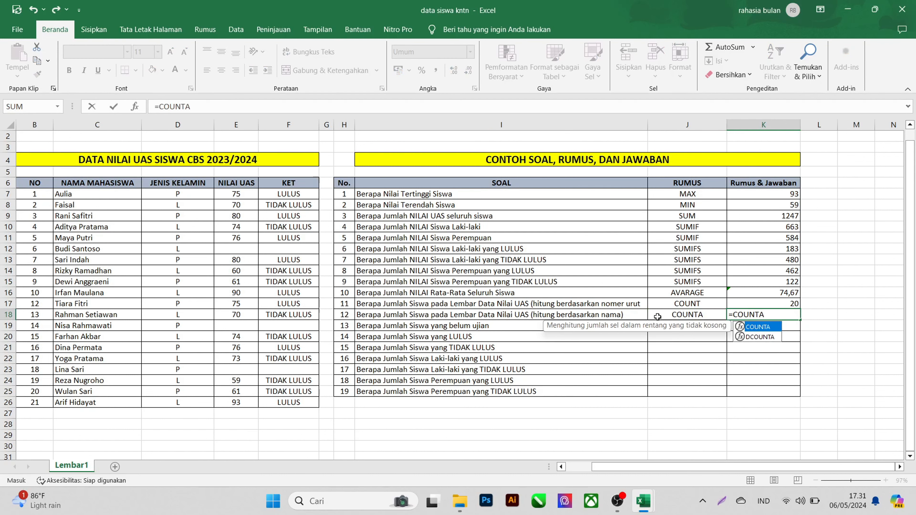
type("(")
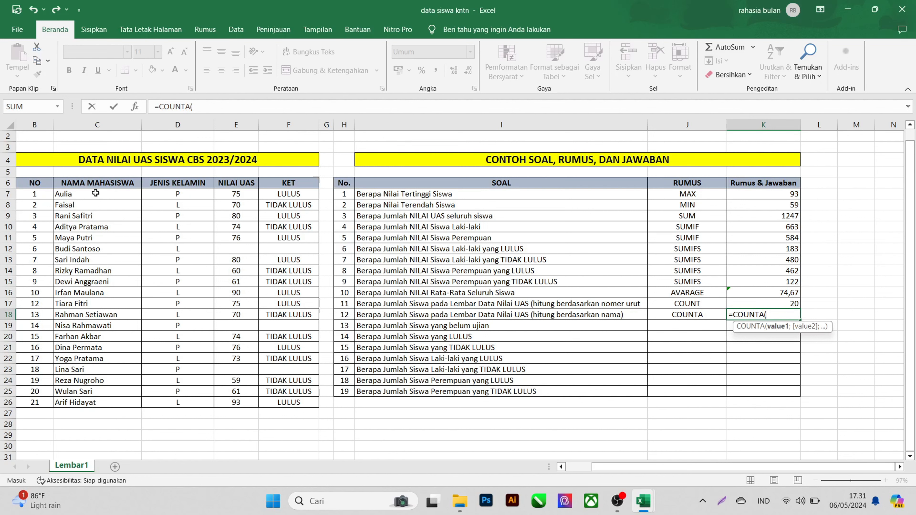
left_click_drag(96, 195, 86, 401)
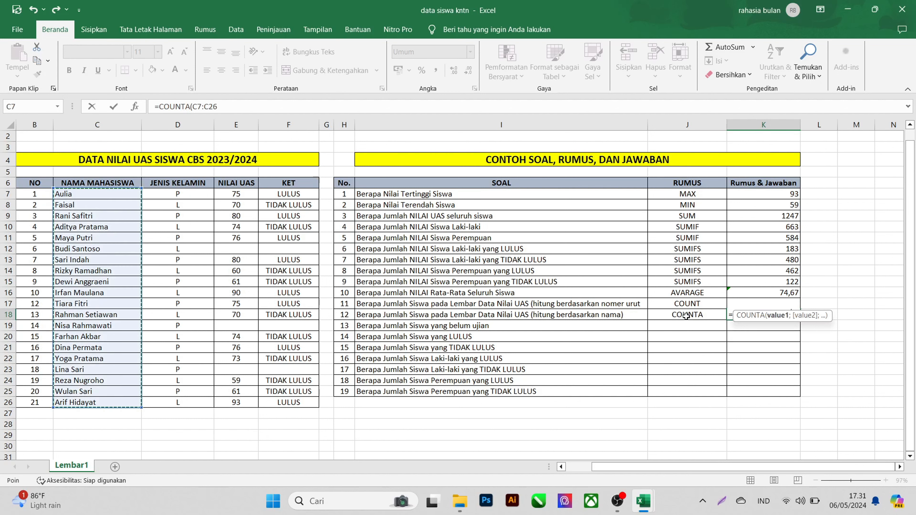
type(")")
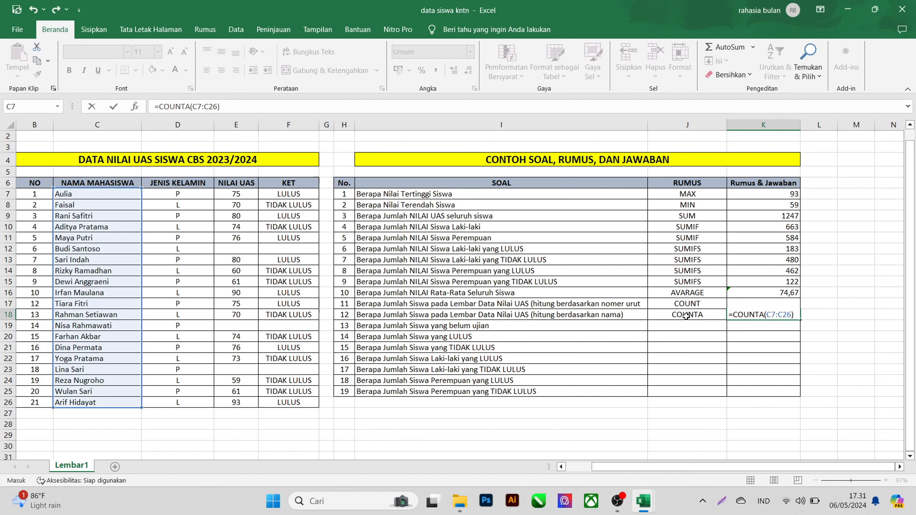
key("Return")
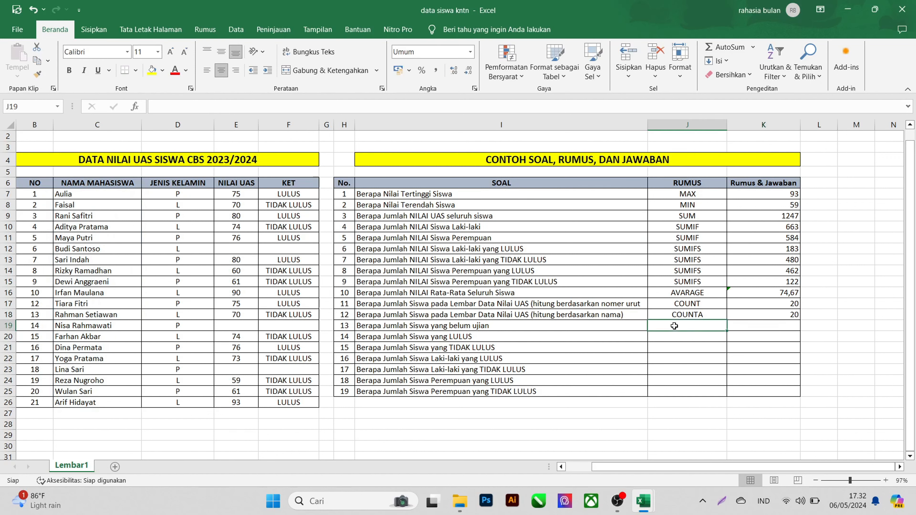
- Enter COUNTBLANK in the RUMUS column for question 13, the number of students who have not taken the exam
left_click(627, 325)
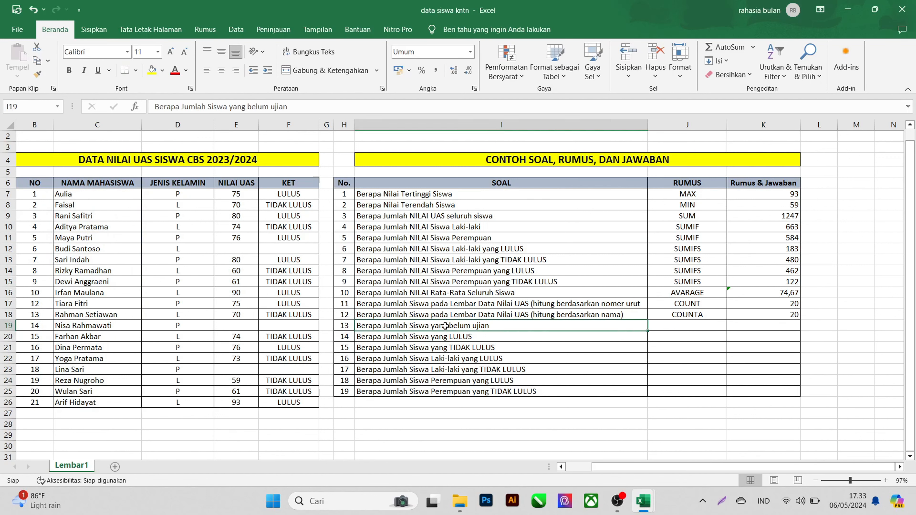
left_click(685, 329)
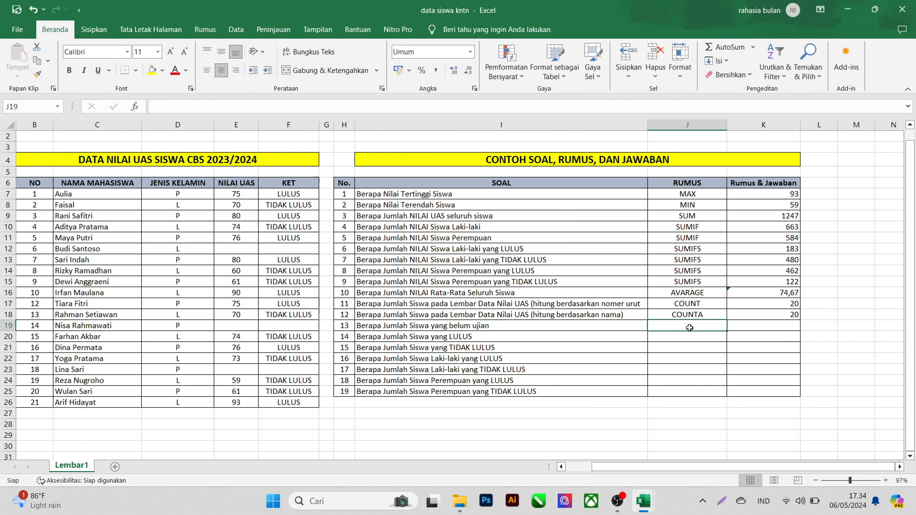
type("COUM")
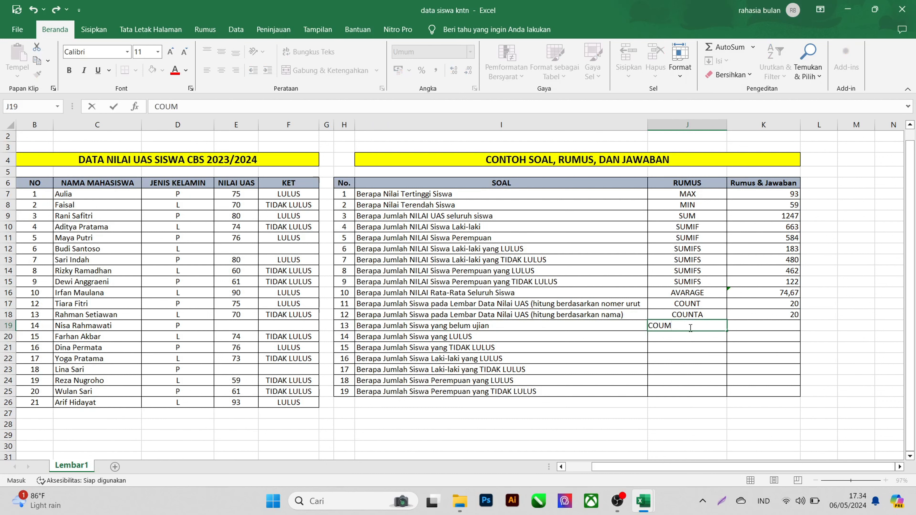
key("BackSpace")
type("NTBLANK")
key("Tab")
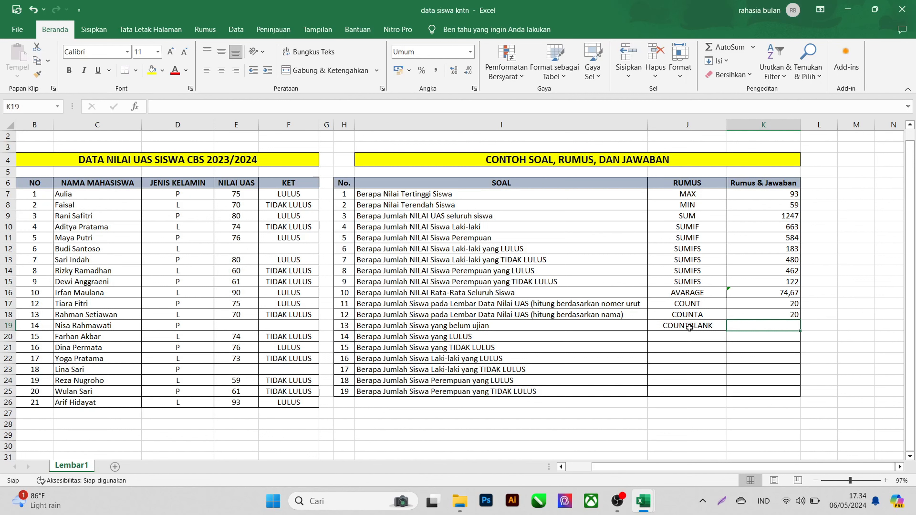
- Count the students without an exam status for question 13 in K19 with the formula =COUNTBLANK(F7:F26)
type("=")
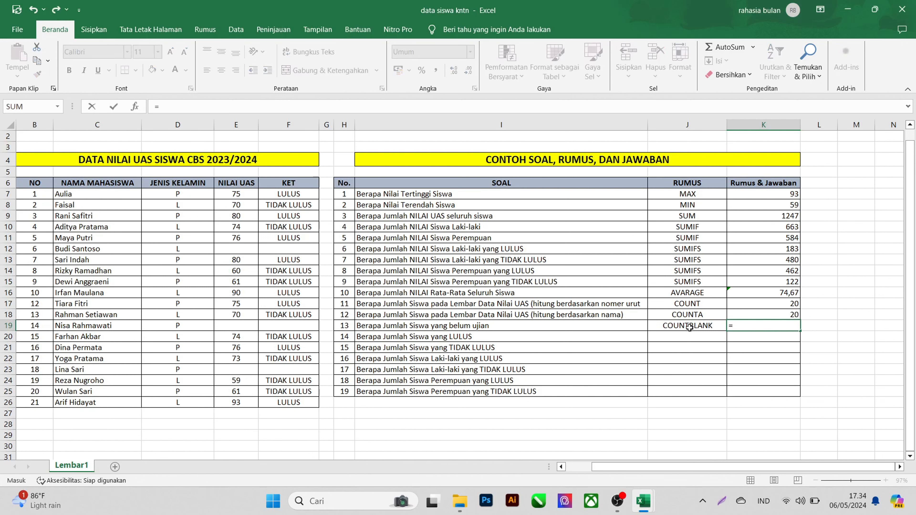
type("COUN")
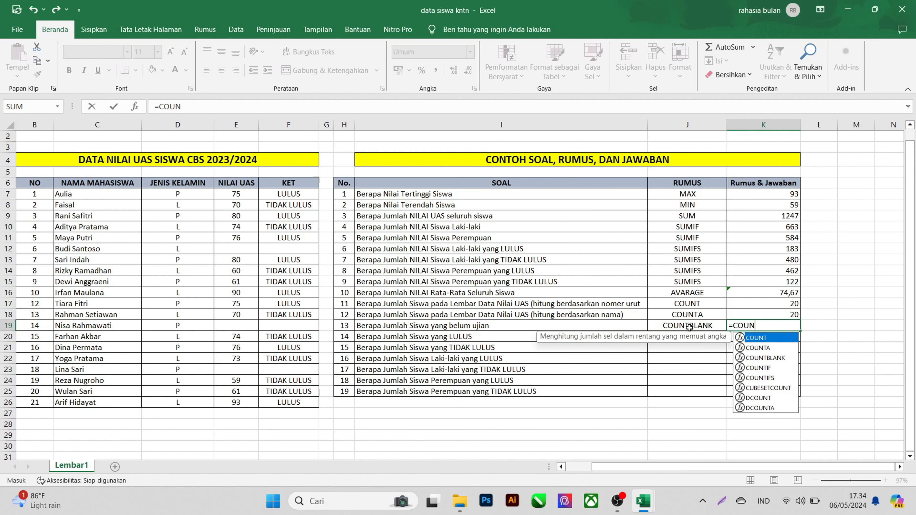
type("TBAL")
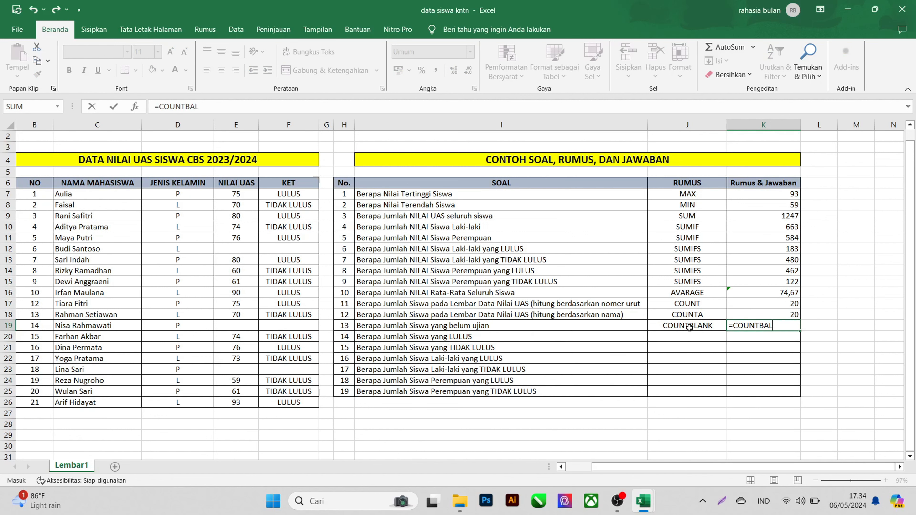
key("BackSpace")
key("BackSpace")
type("LANK")
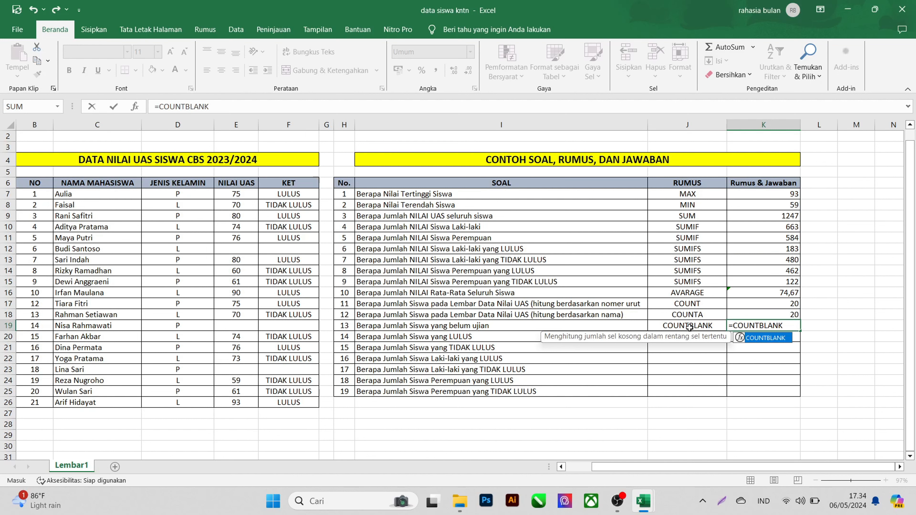
type("(")
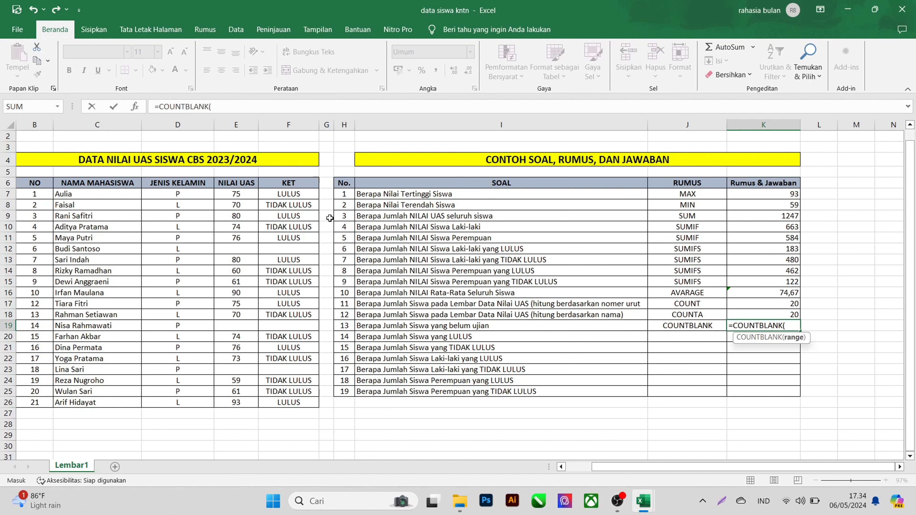
left_click(292, 194)
left_click_drag(292, 193, 286, 401)
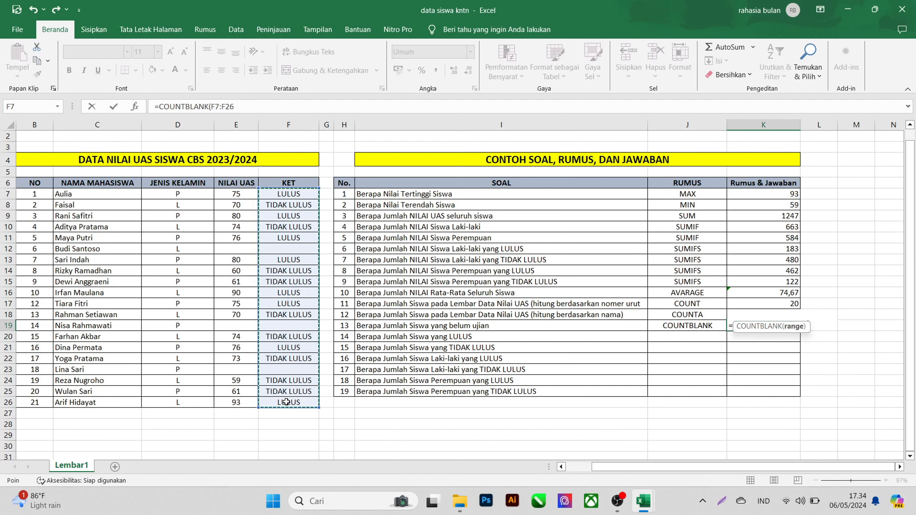
type(")")
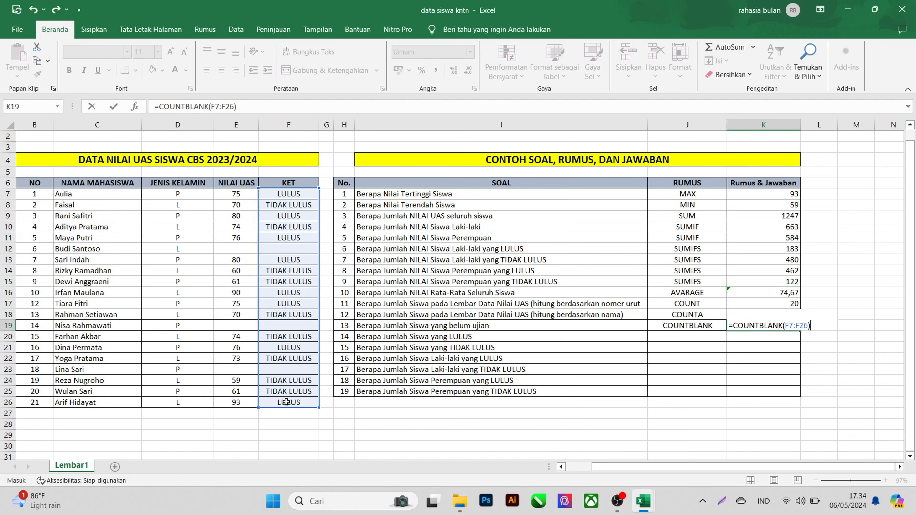
key("Return")
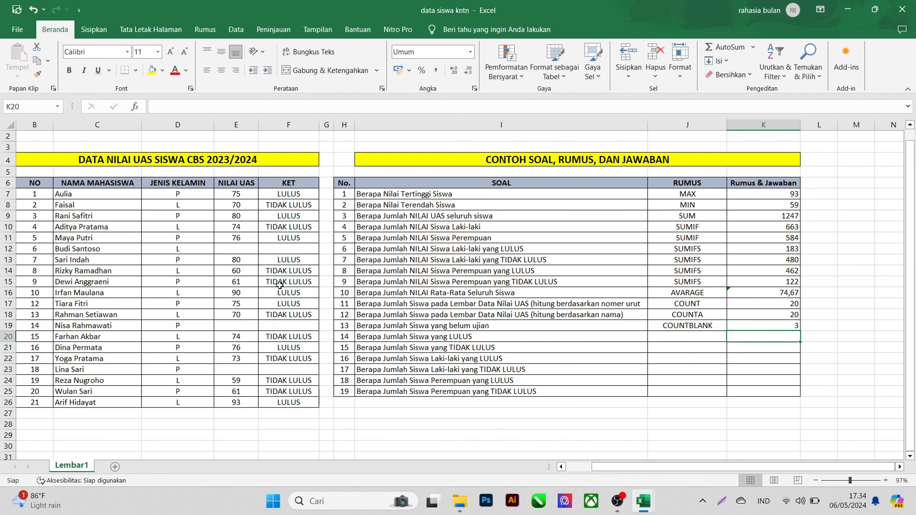
- Enter COUNTIF in the RUMUS column for question 14, the number of students with status LULUS
double_click(678, 334)
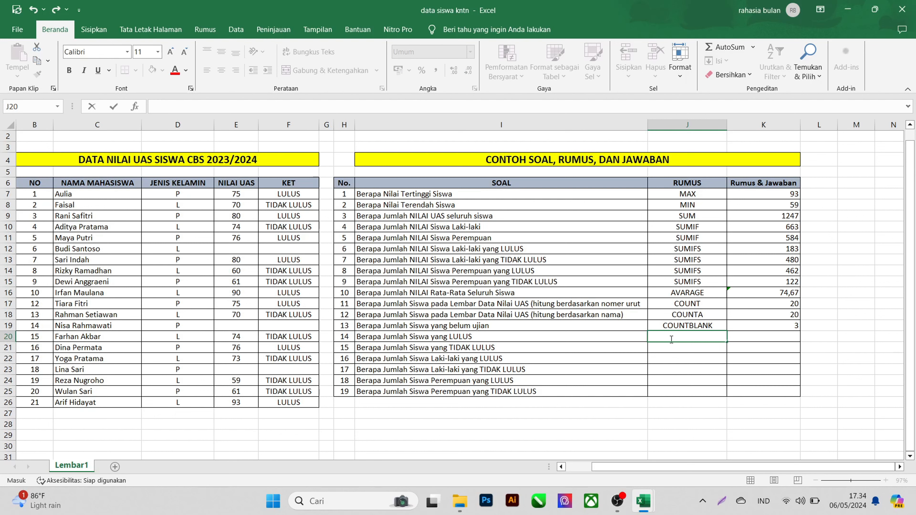
type("COUNTIF")
key("Tab")
- Count the students with status LULUS for question 14 in K20 with the formula =COUNTIF(F7:F26;"LULUS")
type("=CONT")
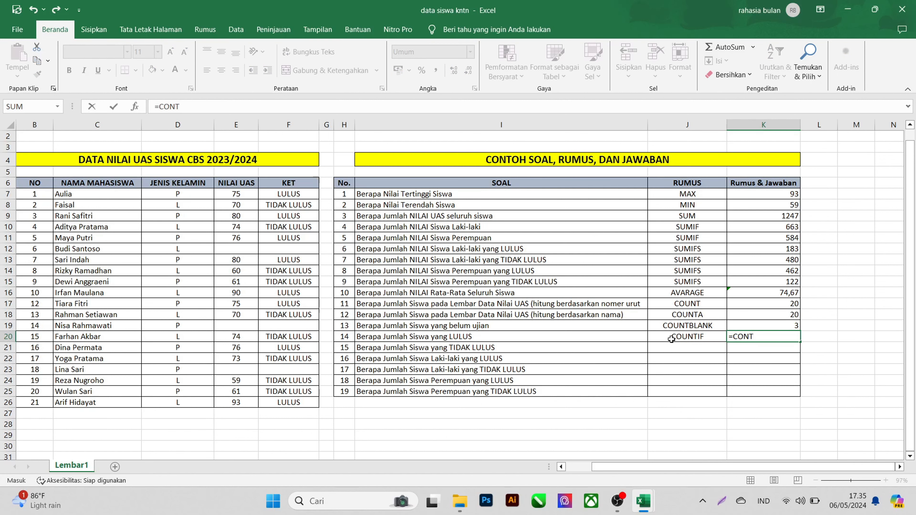
key("BackSpace")
key("BackSpace")
type("UN")
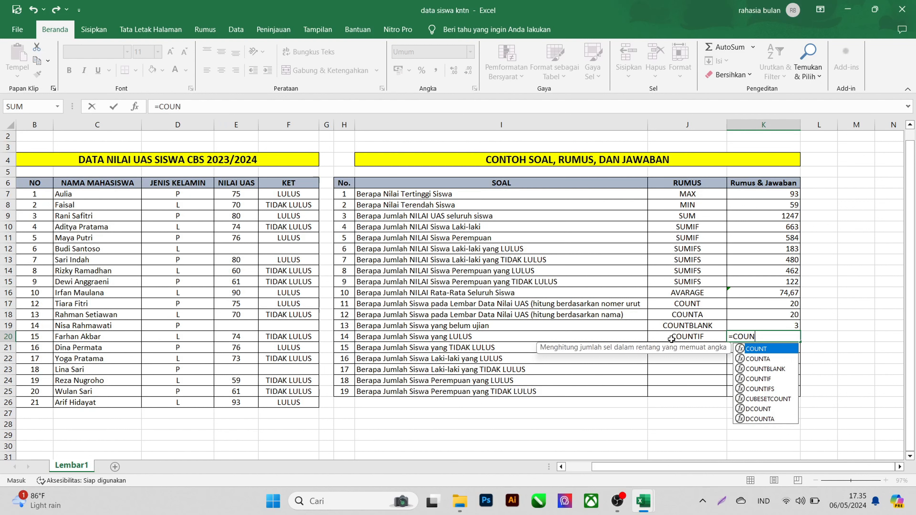
type("TIF(")
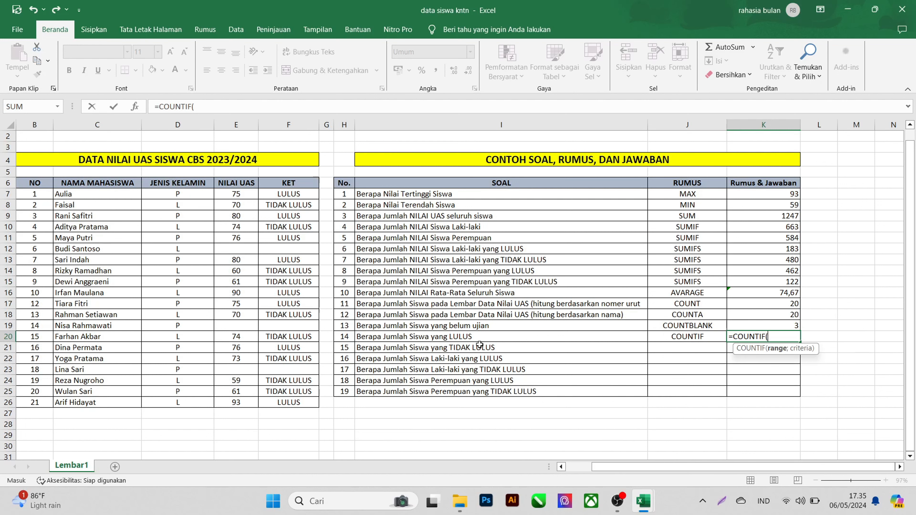
left_click_drag(296, 196, 284, 405)
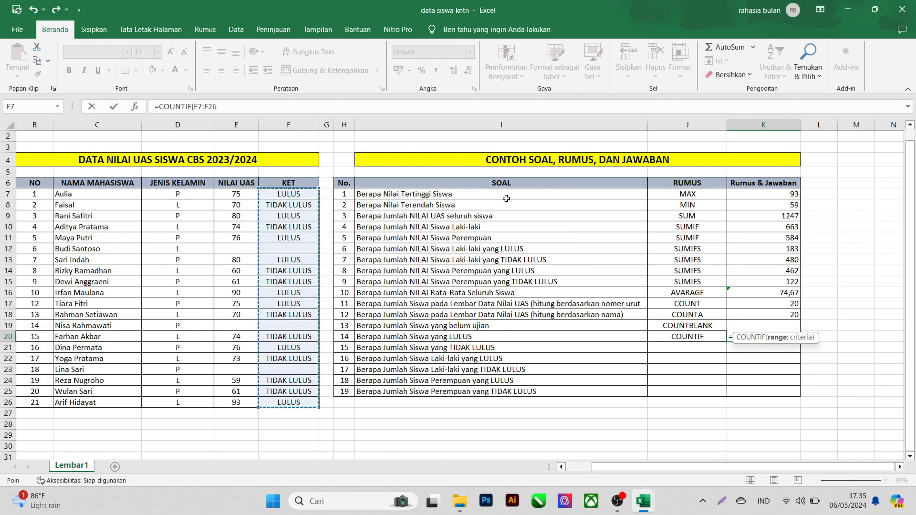
type(";")
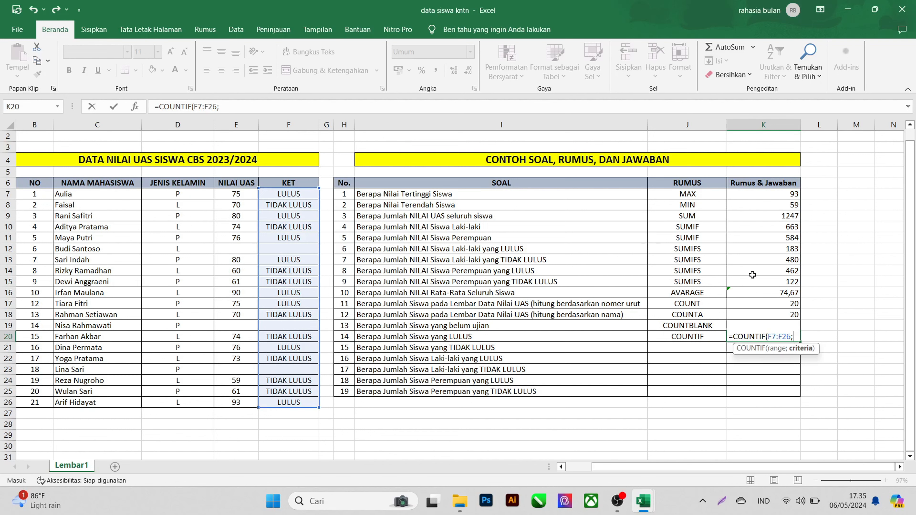
type("\"")
key("BackSpace")
type("\"LULUS\")")
key("Return")
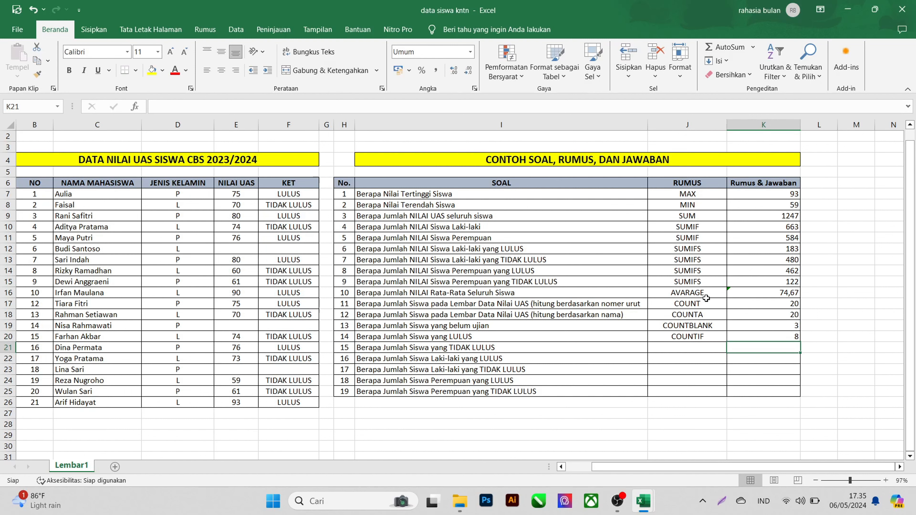
- Enter COUNTIF in the RUMUS column for question 15, the number of students with status TIDAK LULUS
left_click(693, 350)
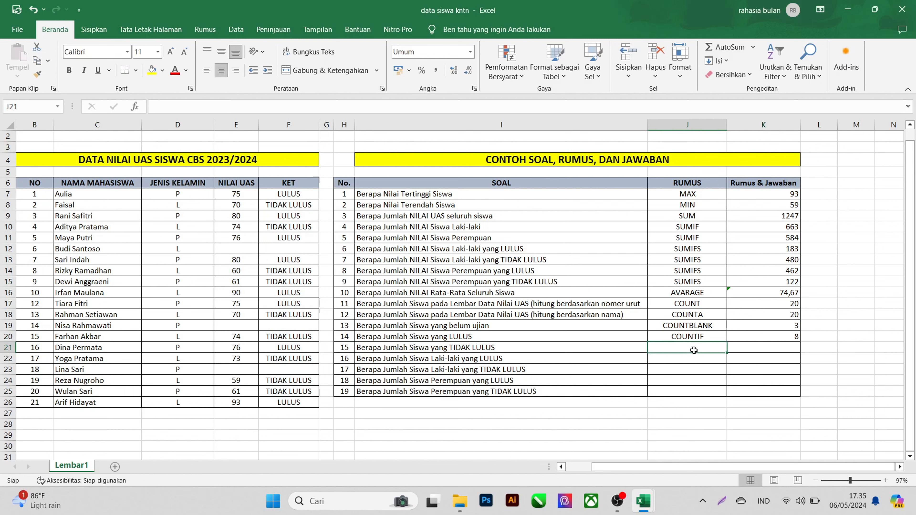
type("COUNT")
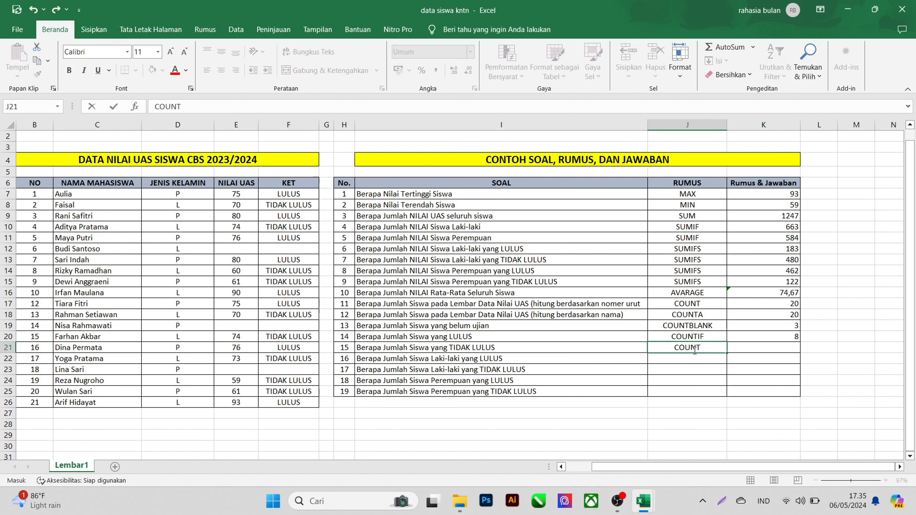
type("IF")
key("Tab")
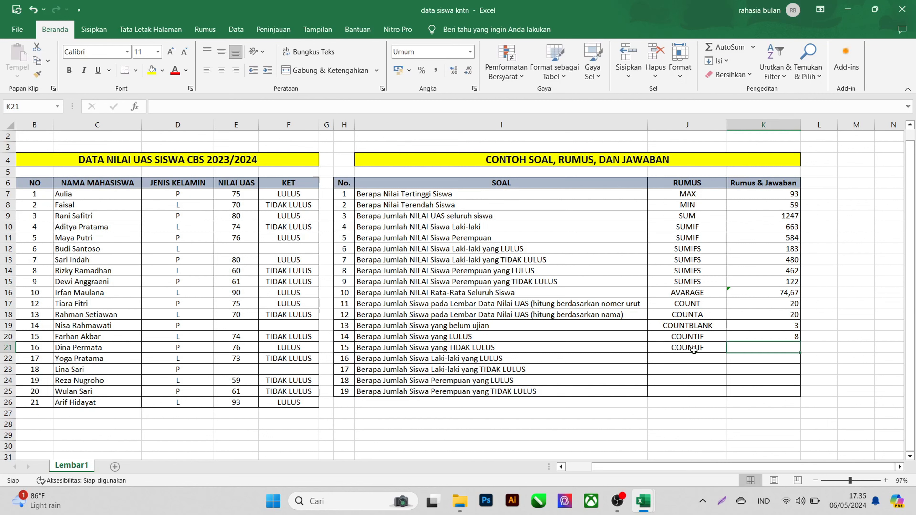
- Start the question 15 formula in K21 with COUNTIF over the KET range F7:F26
type("=COU")
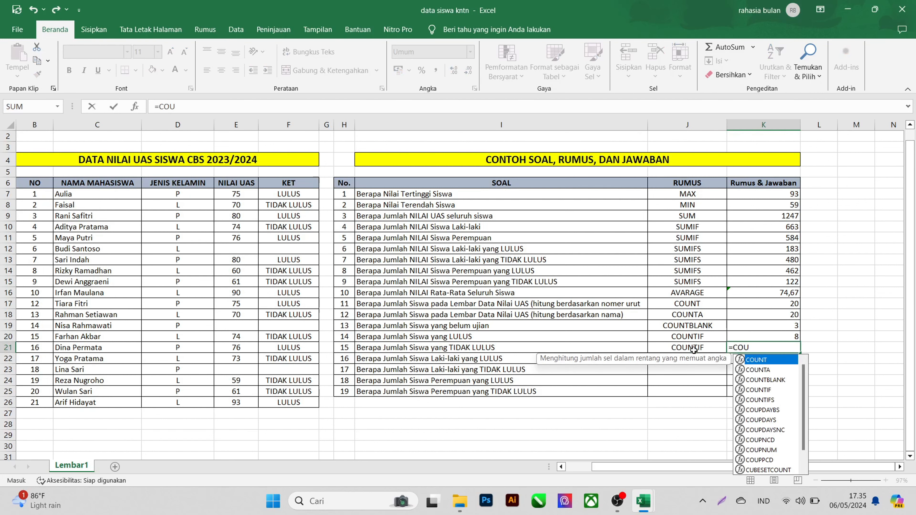
type("NT")
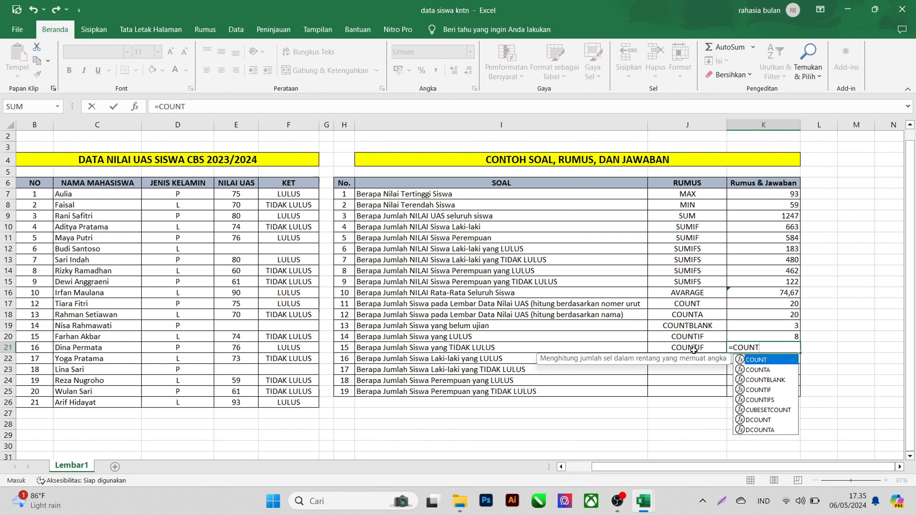
type("IF(")
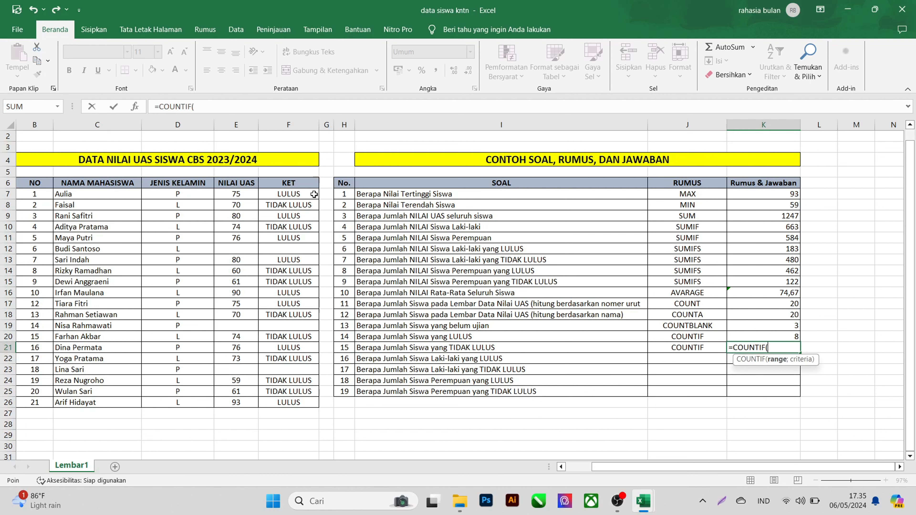
left_click_drag(313, 194, 292, 401)
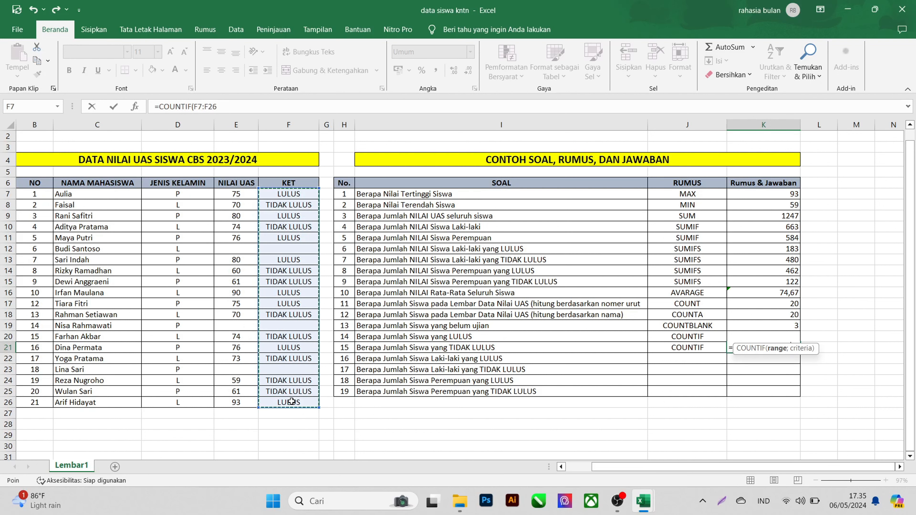
type(";")
type("=COUNTIF(F7:F26;\"LULUS\")")
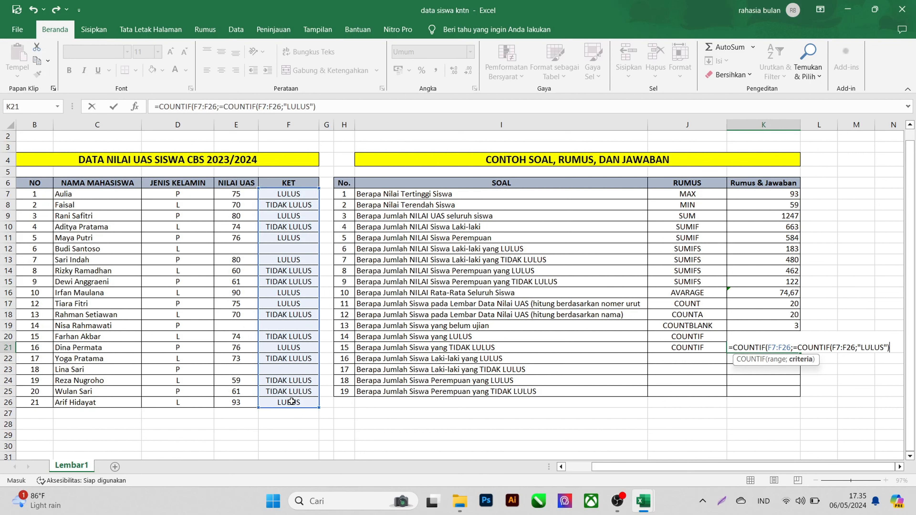
key("BackSpace")
key("BackSpace")
key("BackSpace")
key("BackSpace")
key("BackSpace")
key("BackSpace")
key("BackSpace")
key("BackSpace")
key("BackSpace")
key("BackSpace")
key("BackSpace")
key("BackSpace")
key("BackSpace")
key("BackSpace")
key("BackSpace")
key("BackSpace")
key("BackSpace")
key("BackSpace")
key("BackSpace")
key("BackSpace")
key("BackSpace")
key("BackSpace")
key("BackSpace")
key("BackSpace")
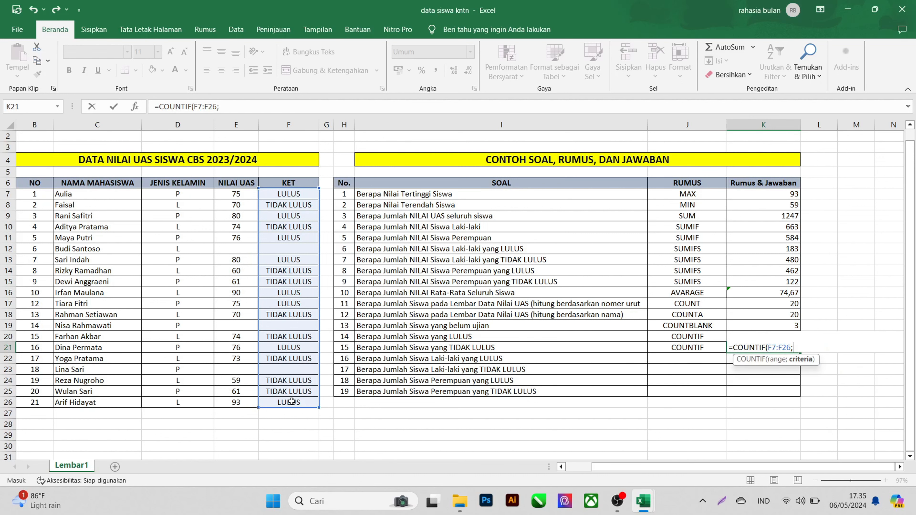
- Complete the COUNTIF formula in K21 with the criterion "TIDAK LULUS" and a closing parenthesis
type("\"")
type("T")
key("BackSpace")
type("TIDA")
key("BackSpace")
type("AK LULUS")
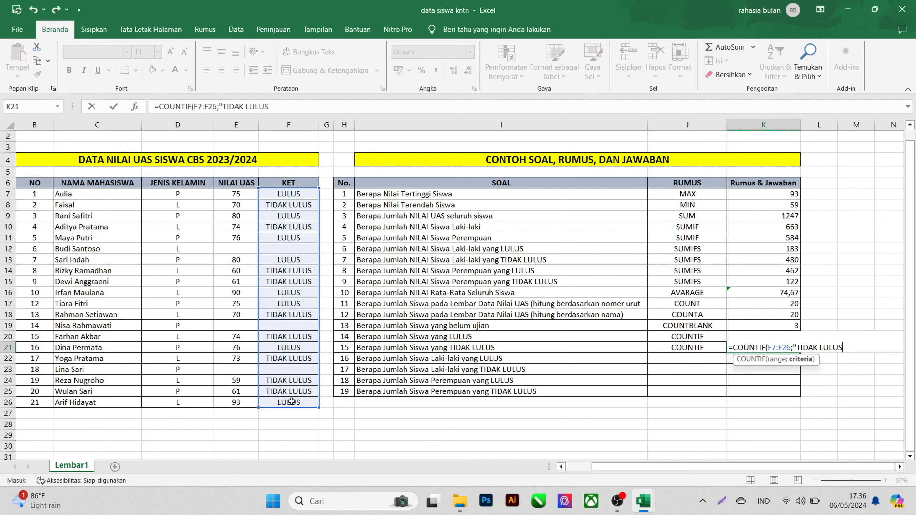
type(":")
key("BackSpace")
type("\")")
key("Return")
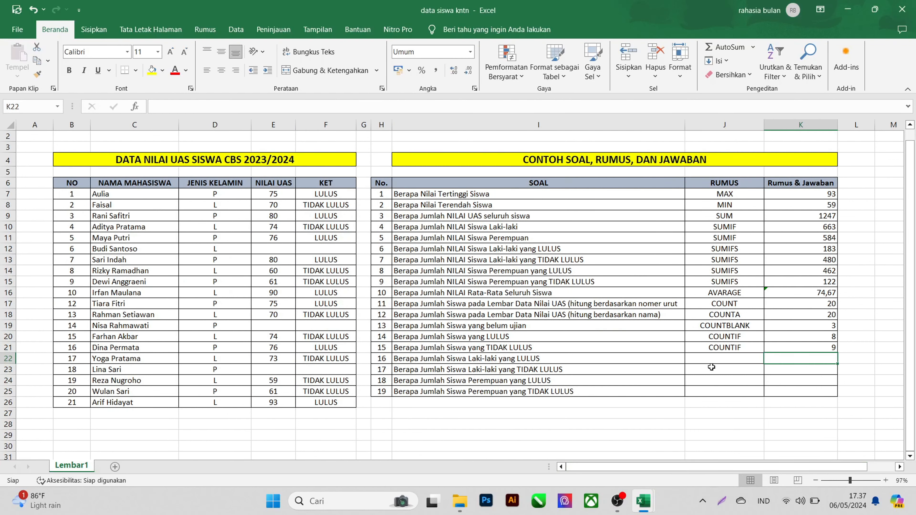
- Enter COUNTIFS in the RUMUS column for question 16, the number of male students with status LULUS
left_click(669, 362)
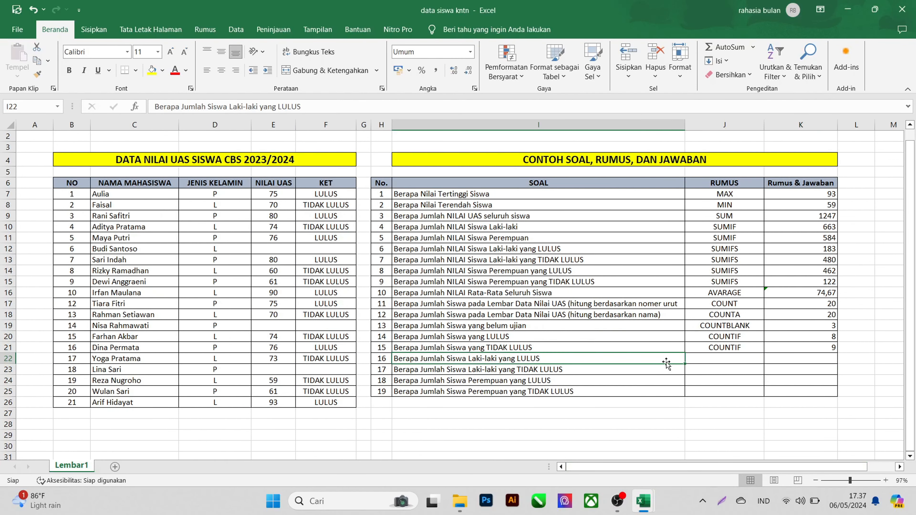
left_click(705, 360)
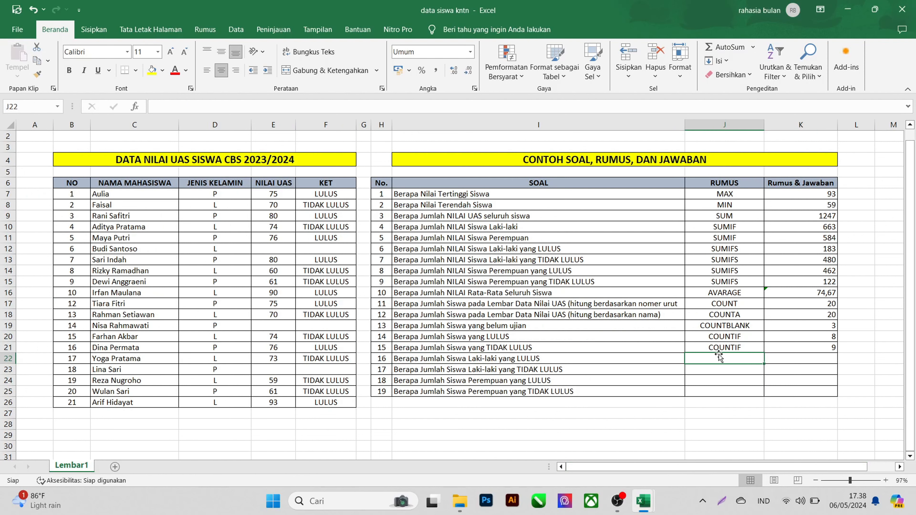
type("COUNT")
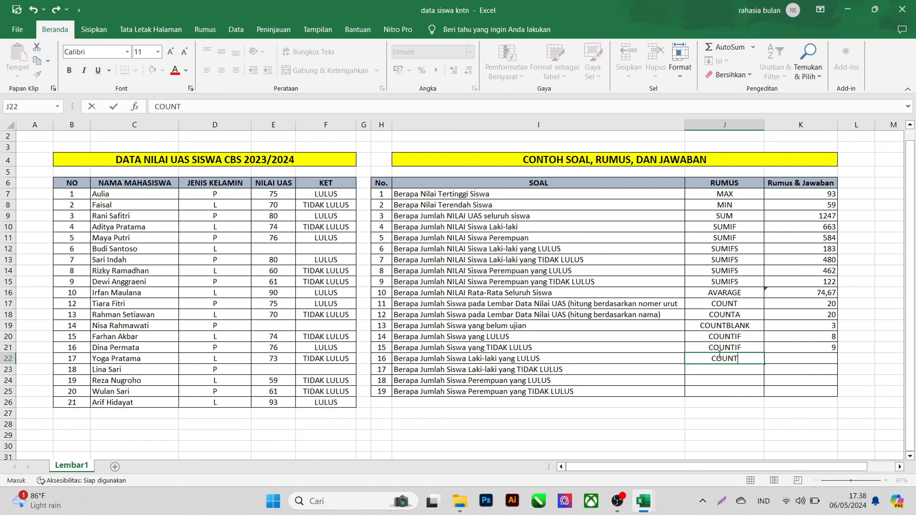
type("IFS")
key("Tab")
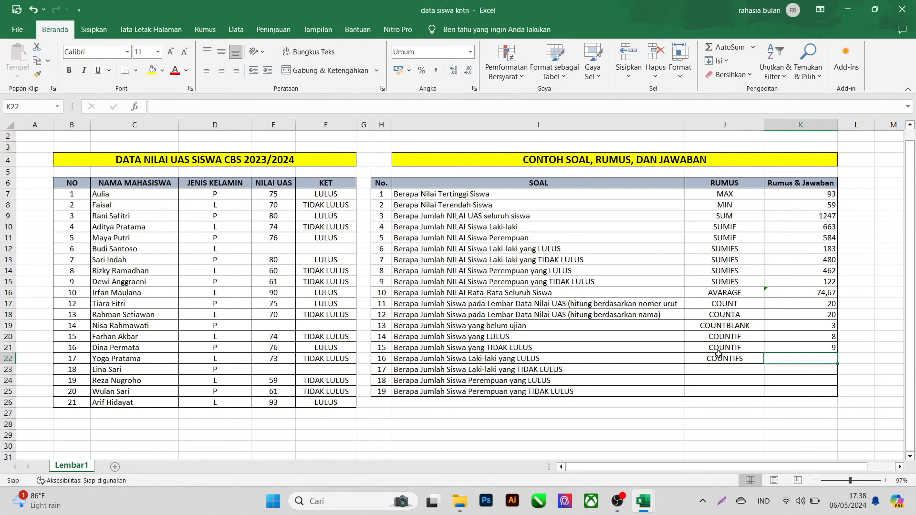
- Count the male students with status LULUS for question 16 in K22 with the formula =COUNTIFS(D7:D26;"L";F7:F26;"LULUS")
type("=")
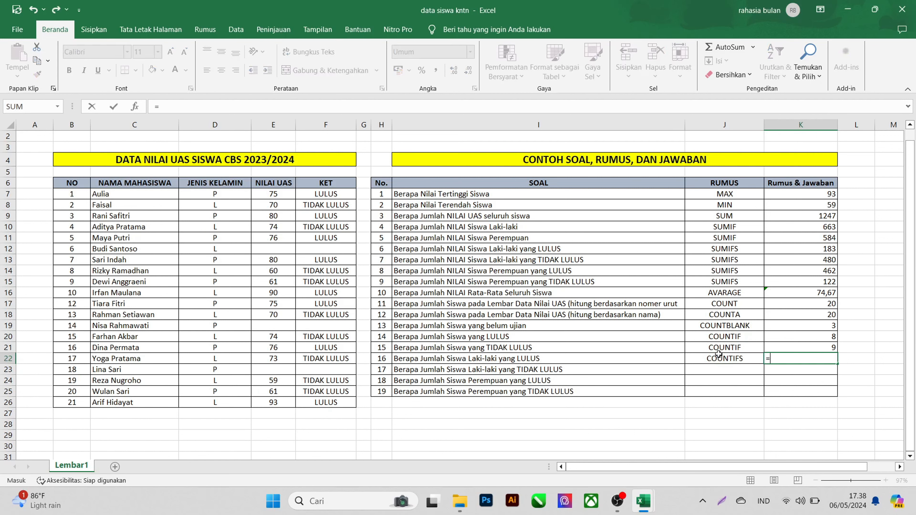
type("CON")
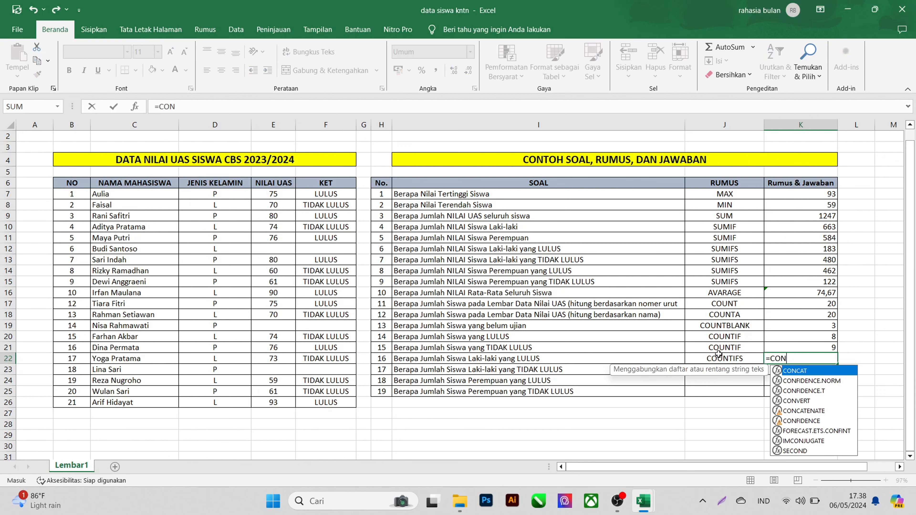
key("BackSpace")
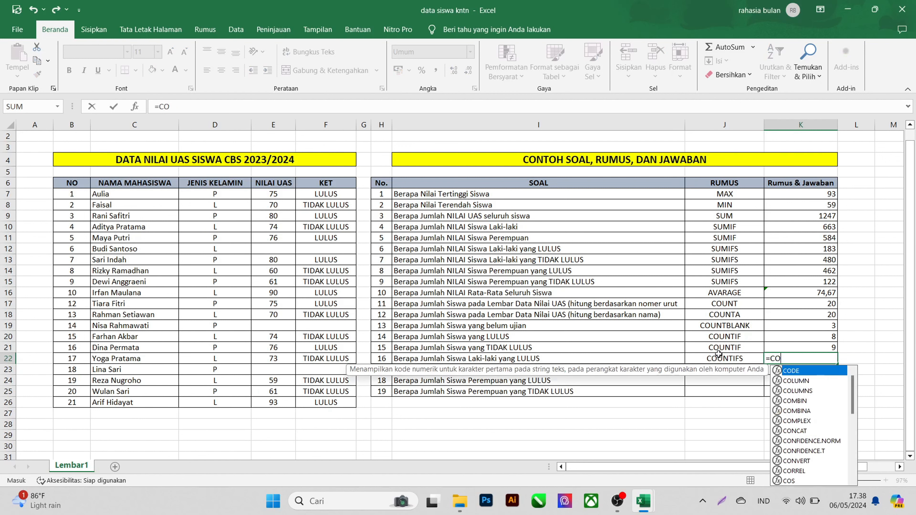
type("UNT")
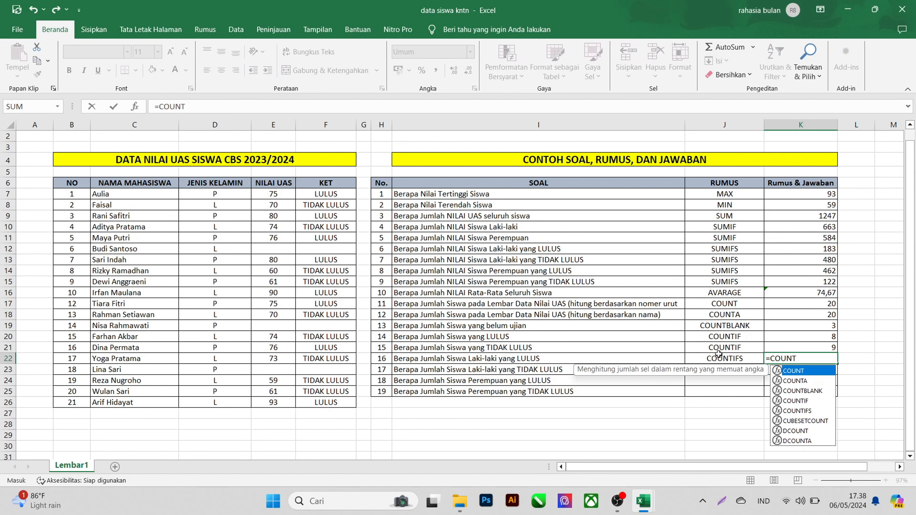
type("IFS(")
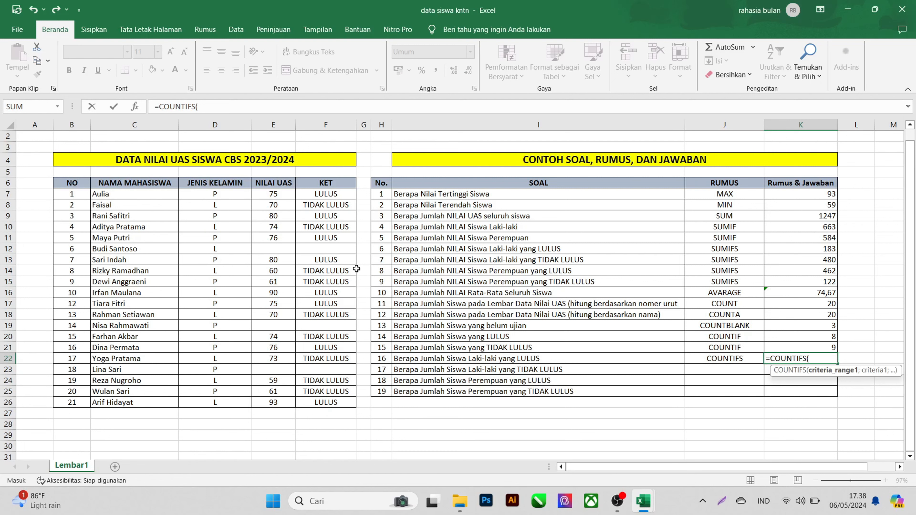
left_click_drag(231, 194, 248, 402)
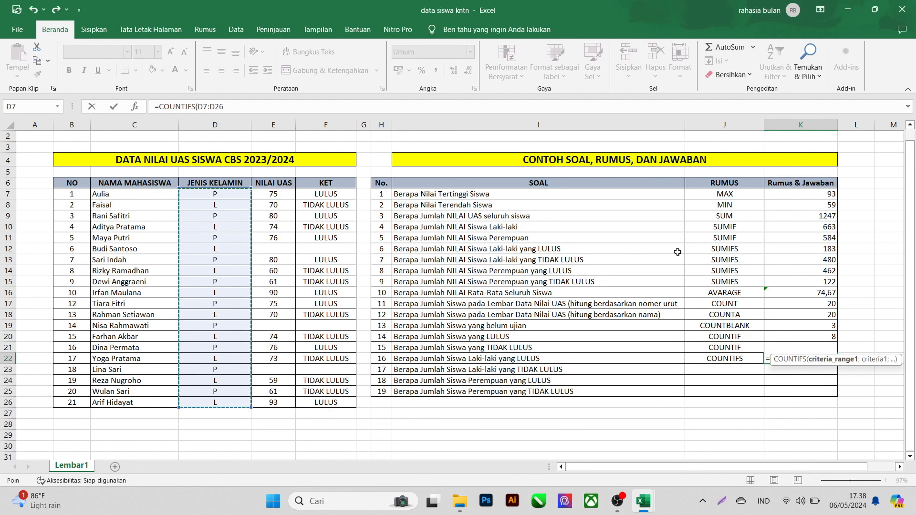
type(";\"")
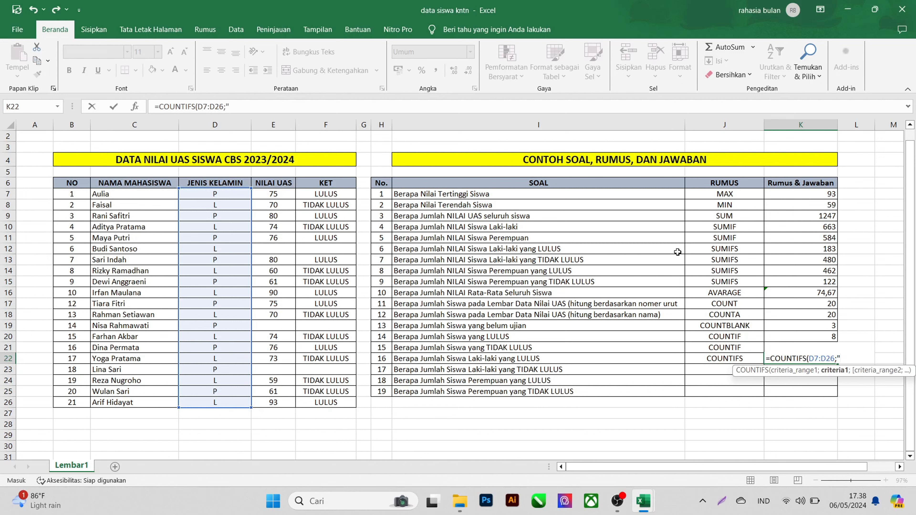
type("L\";")
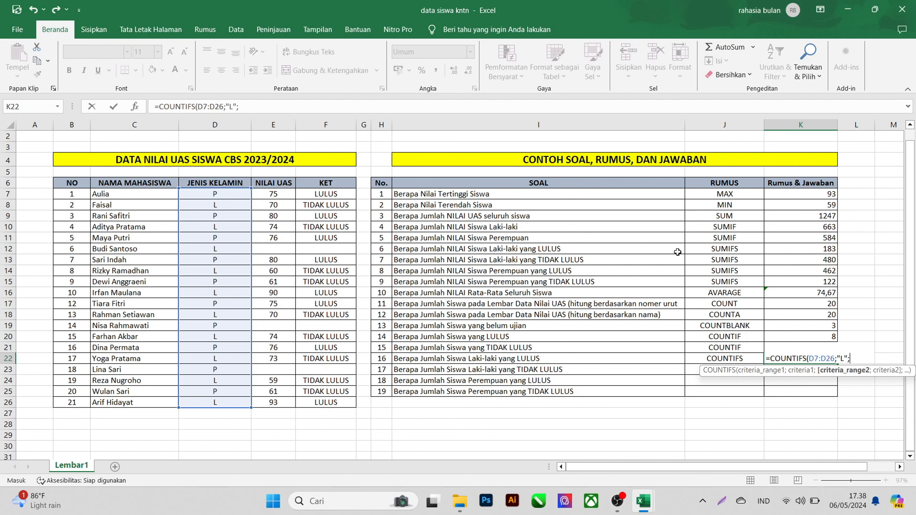
left_click_drag(315, 196, 327, 403)
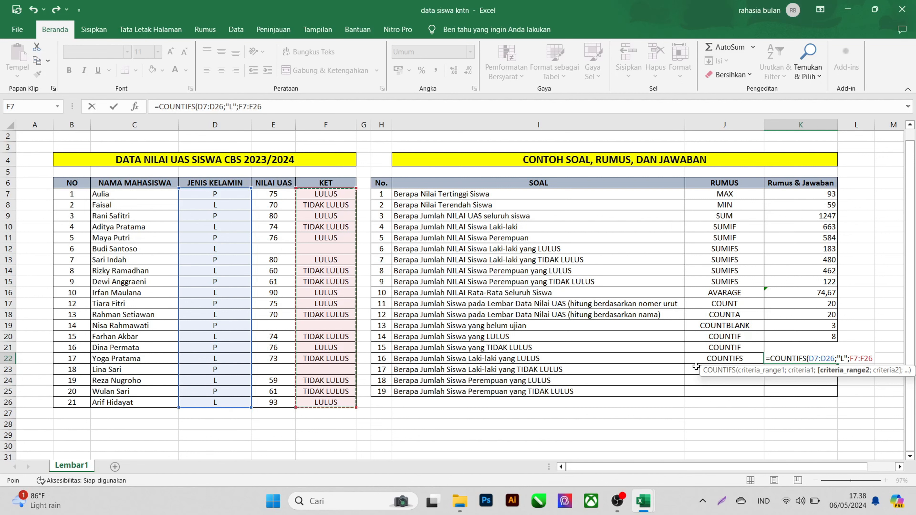
type(";\"")
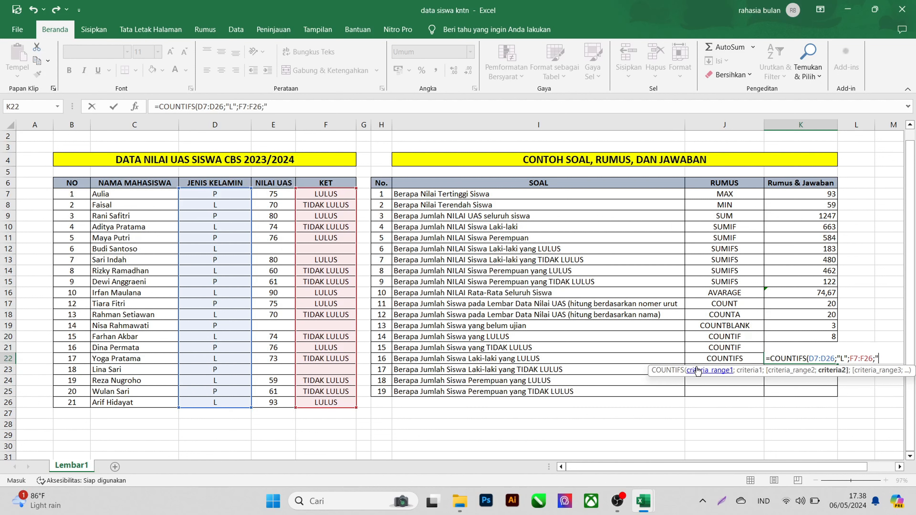
type("LULUS\")")
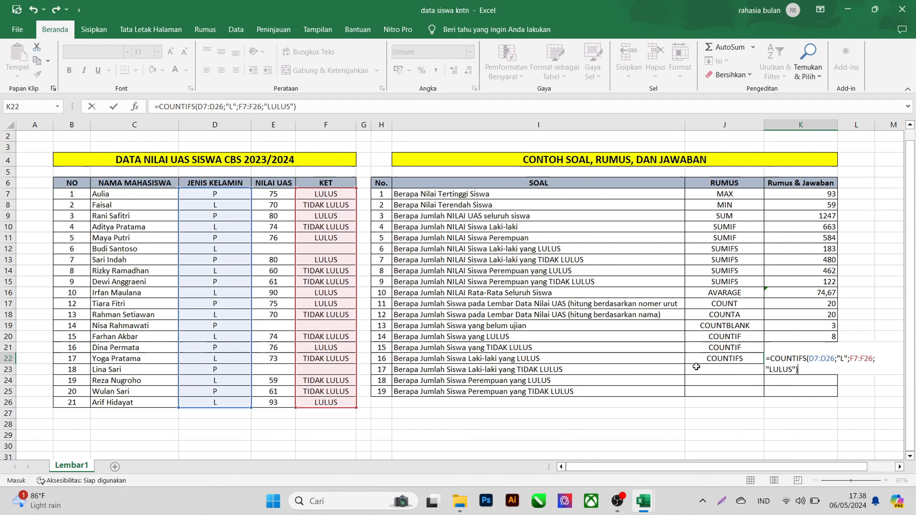
key("Return")
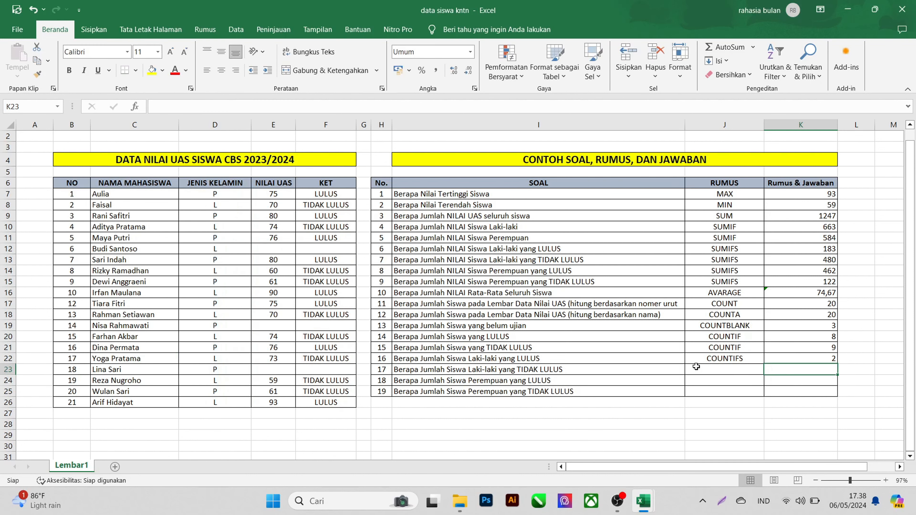
- Enter COUNTIFS in the RUMUS column for question 17, the number of male students with status TIDAK LULUS
left_click(696, 367)
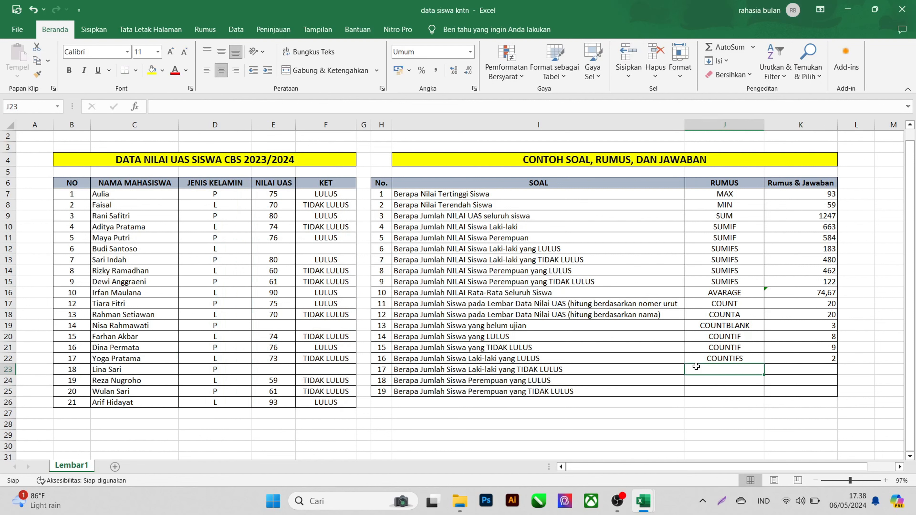
type("COUNTIFS")
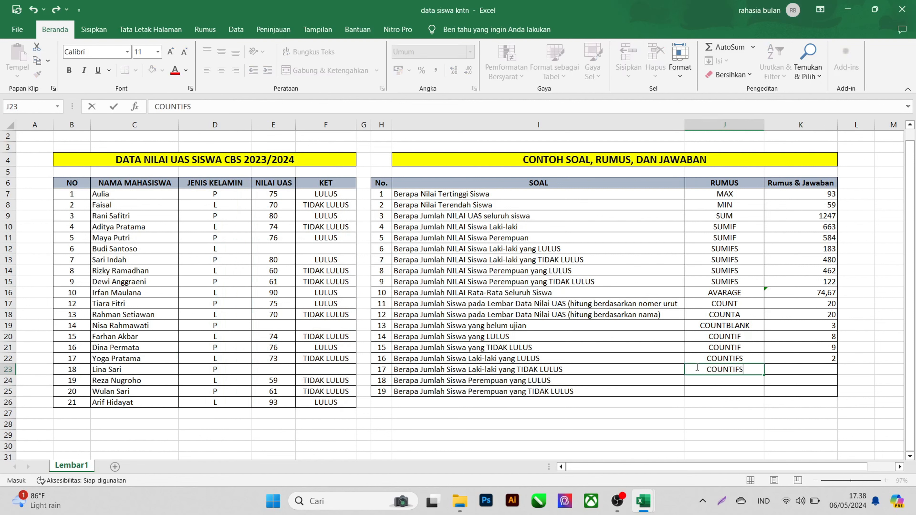
key("Tab")
- Start the formula for question 17 in K23 with =COUNTIFS(
type("=")
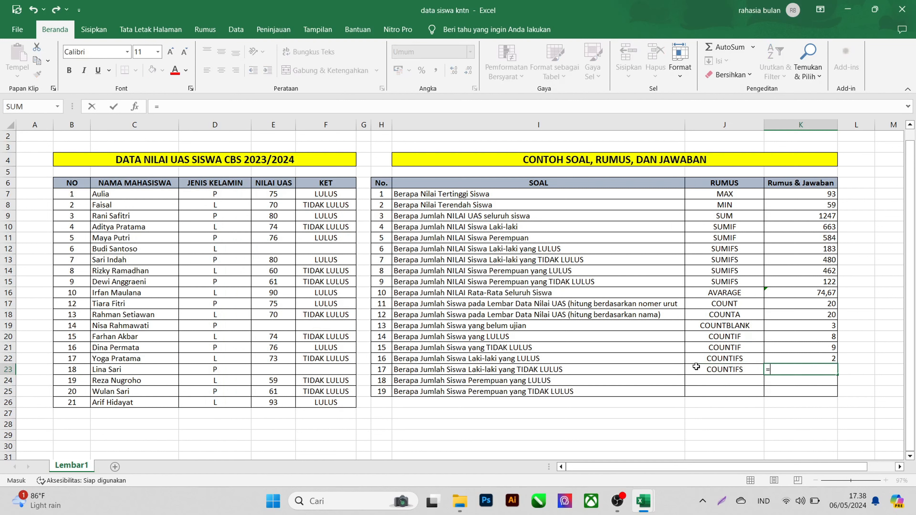
type("CON")
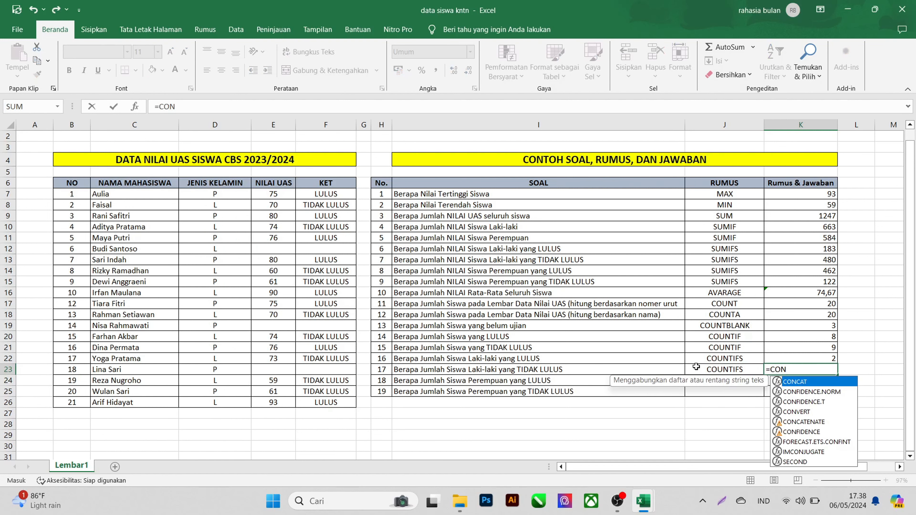
type("TIFS")
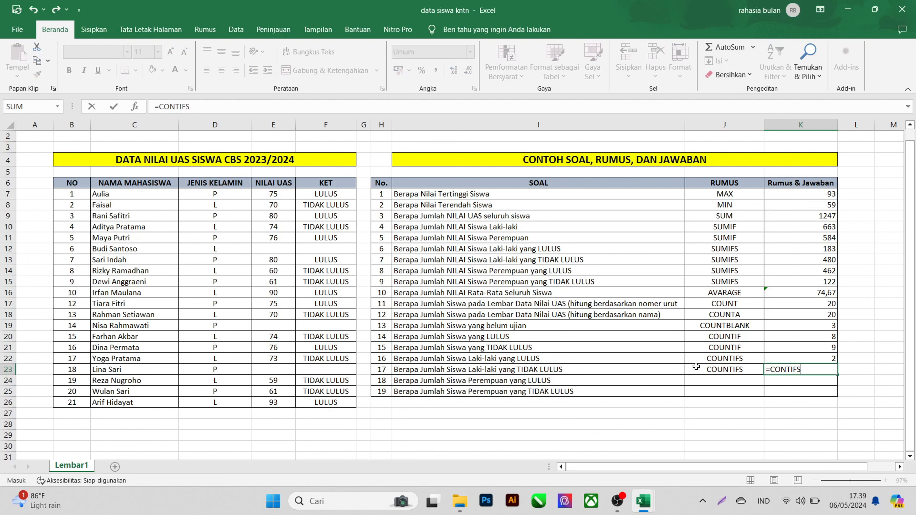
key("BackSpace")
key("BackSpace")
key("BackSpace")
key("BackSpace")
key("BackSpace")
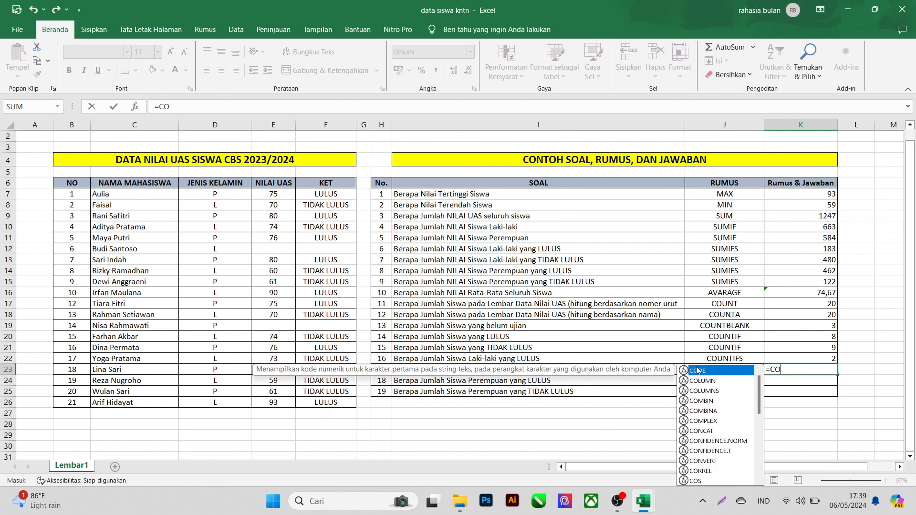
type("UNTI")
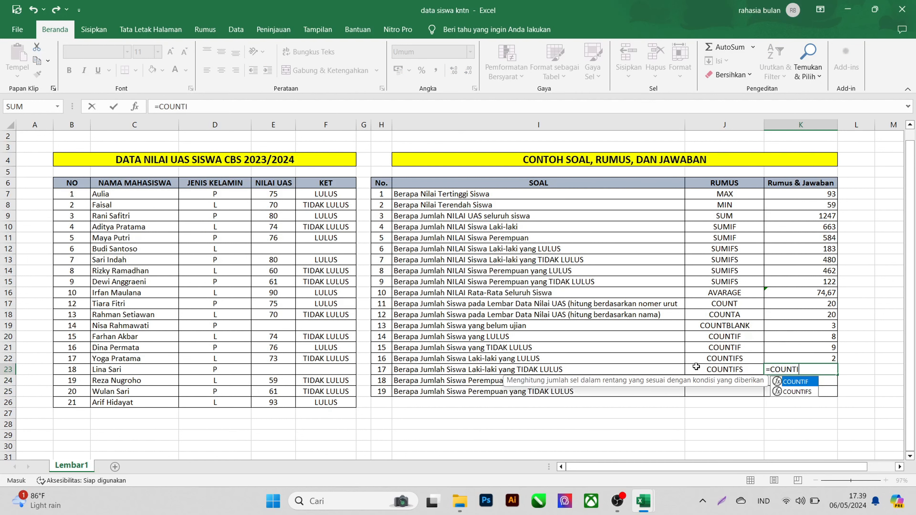
type("FS(")
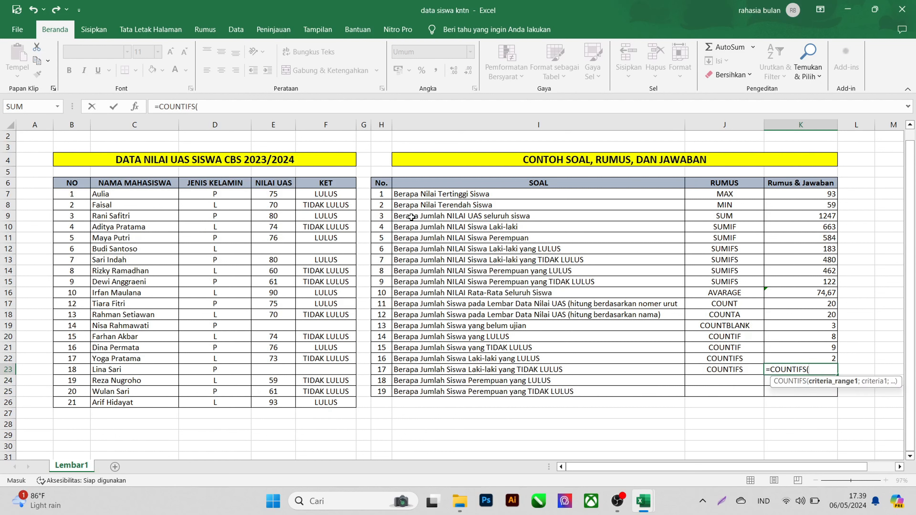
- Complete the COUNTIFS formula in K23 with range D7:D26 and criterion "L", then range F7:F26 and criterion "TIDAK LULUS"
left_click_drag(242, 195, 227, 402)
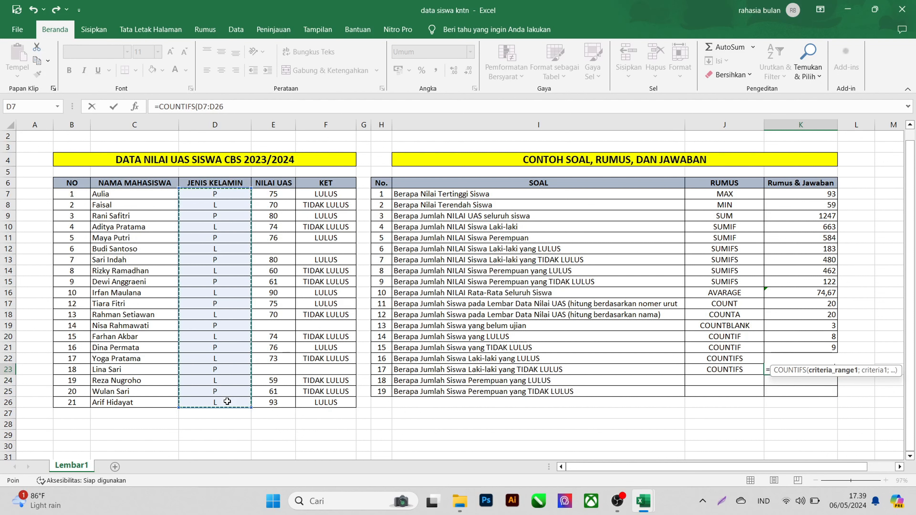
type(";\"")
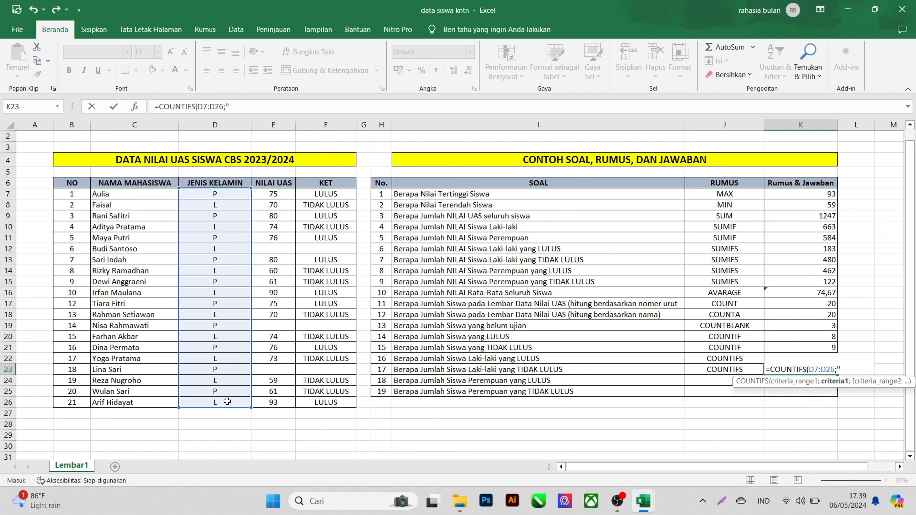
type("L\";")
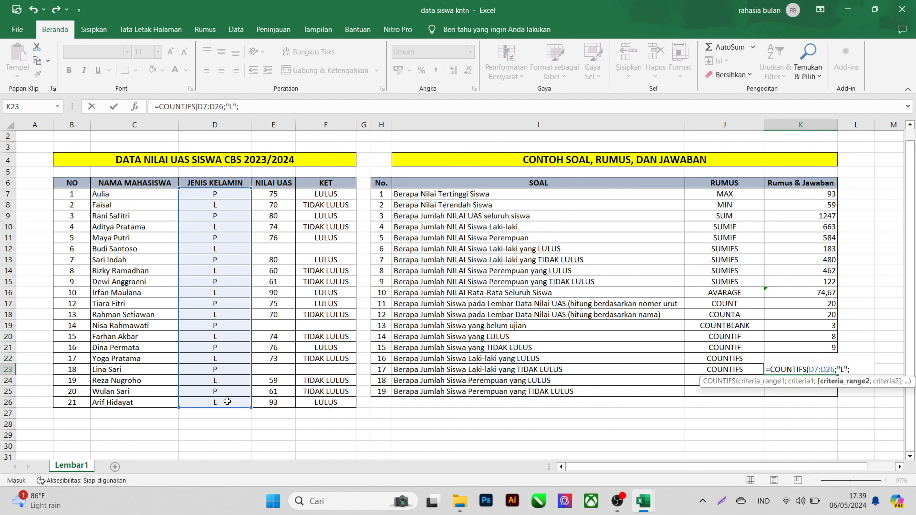
left_click_drag(318, 195, 322, 401)
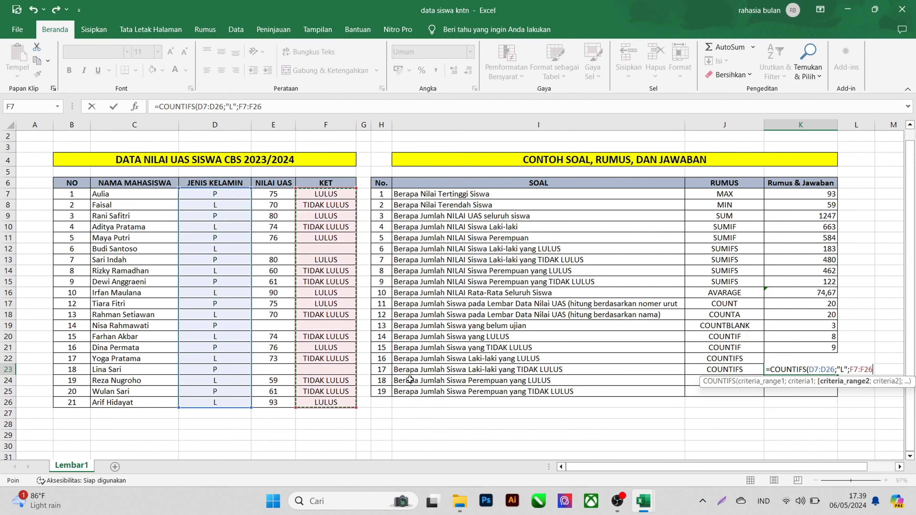
type(";")
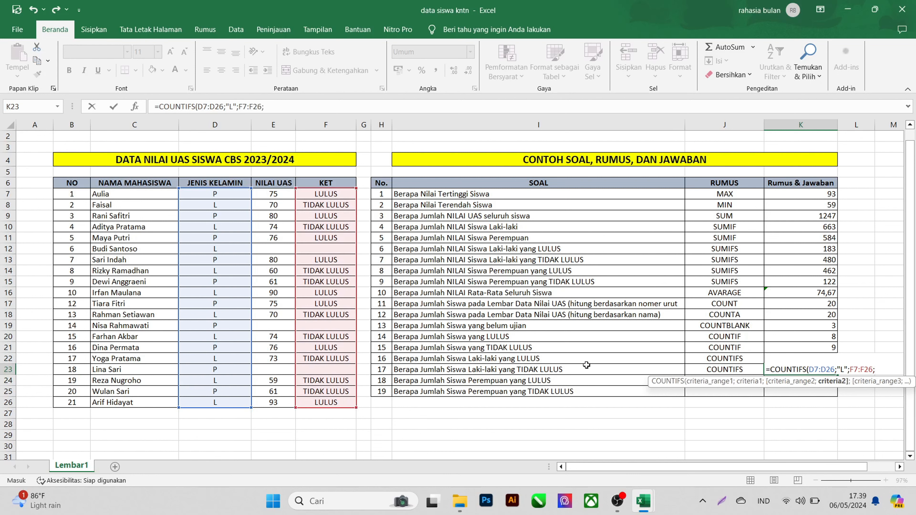
type("\"TIDAK LULUS")
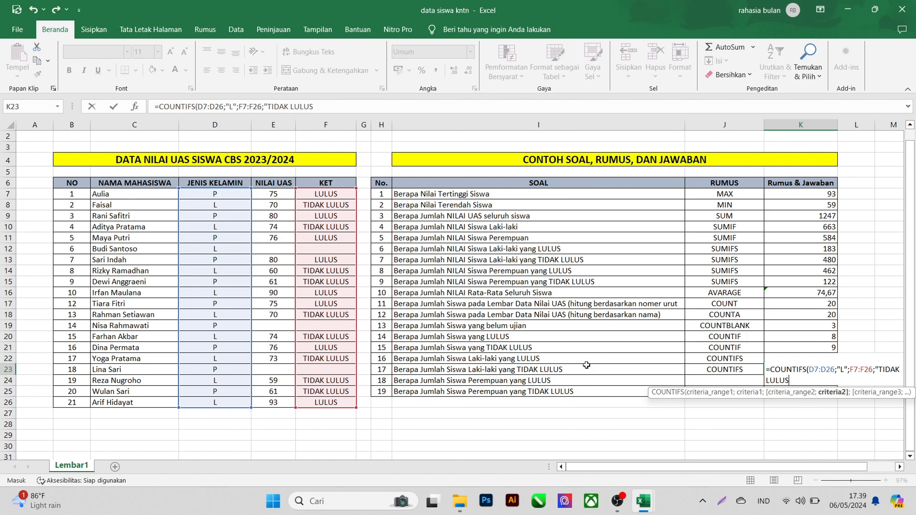
type("\"")
type(")")
key("ctrl+Return")
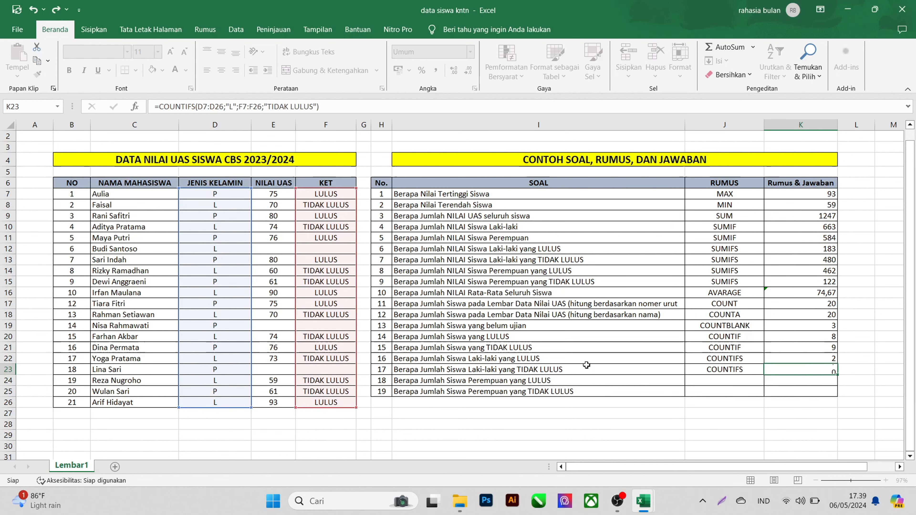
key("Return")
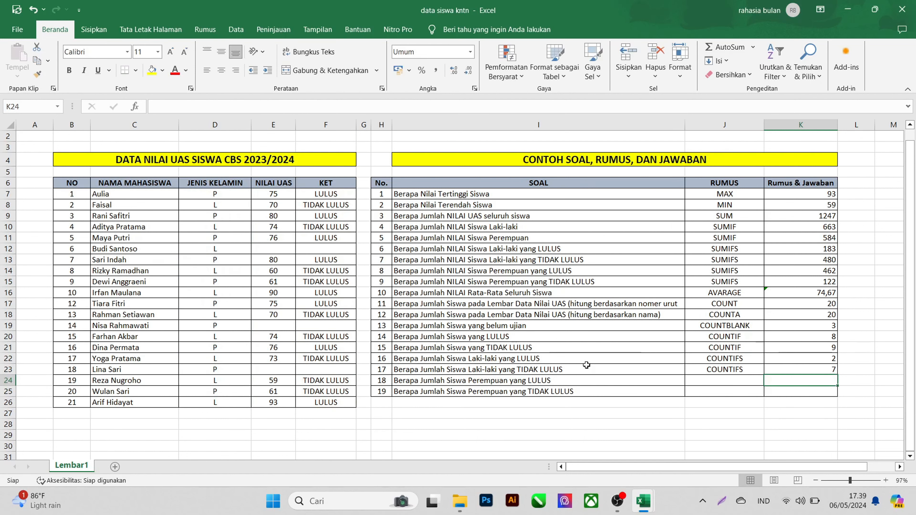
- Enter COUNTIFS in the RUMUS column for question 18, the number of female students with status LULUS
left_click(717, 379)
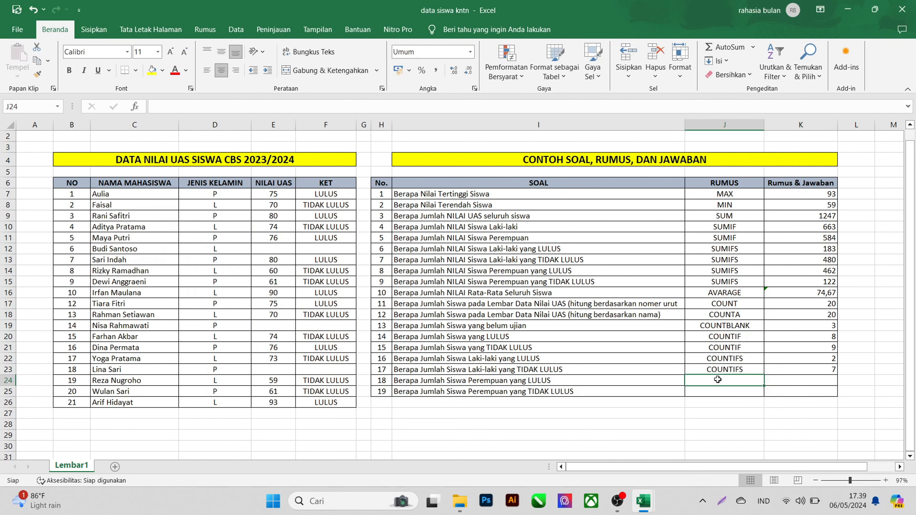
type("CON")
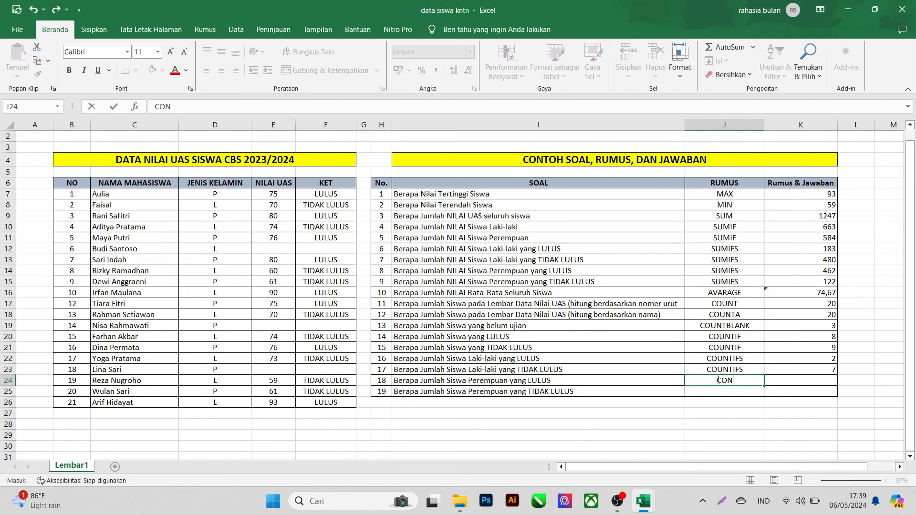
key("BackSpace")
type("UNTIFS")
key("Tab")
- Count the female students with status LULUS for question 18 in K24 with the formula =COUNTIFS(D7:D26;"P";F7:F26;"LULUS")
type("=CONT")
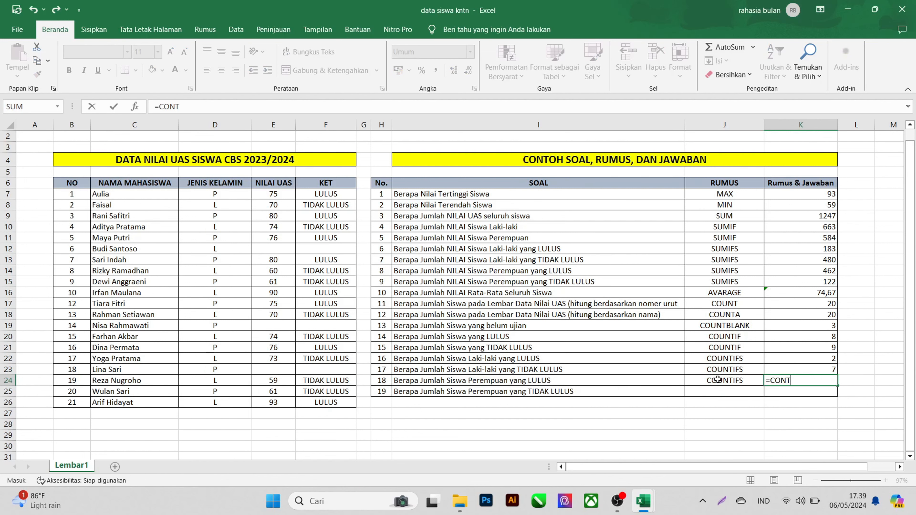
key("BackSpace")
key("BackSpace")
type("UN")
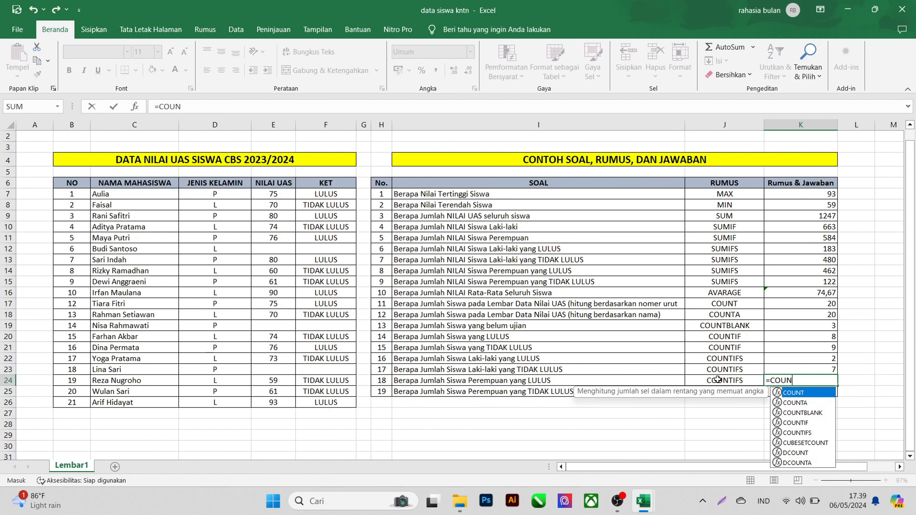
type("TIFS(")
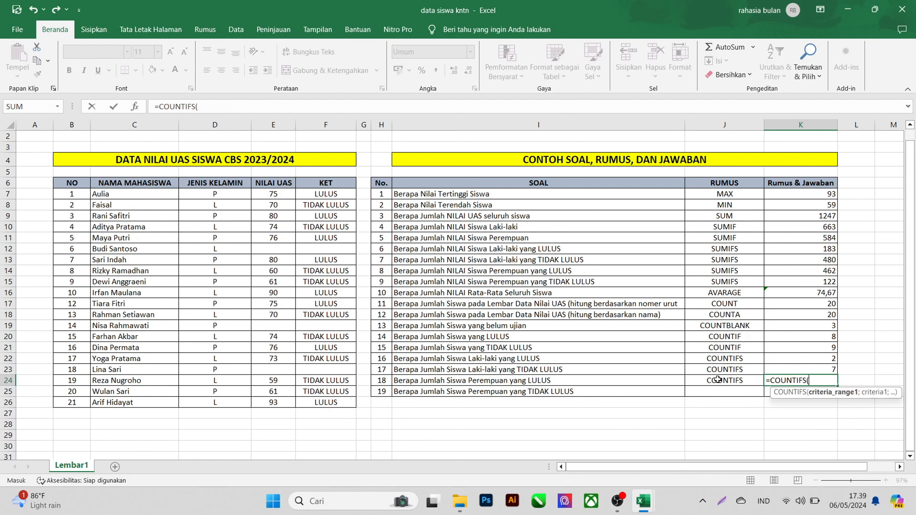
left_click_drag(218, 193, 233, 397)
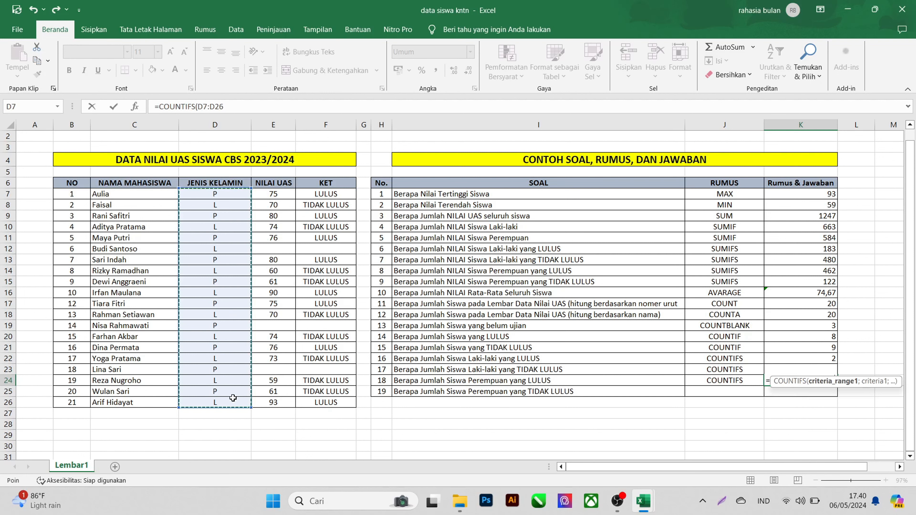
type(";\"")
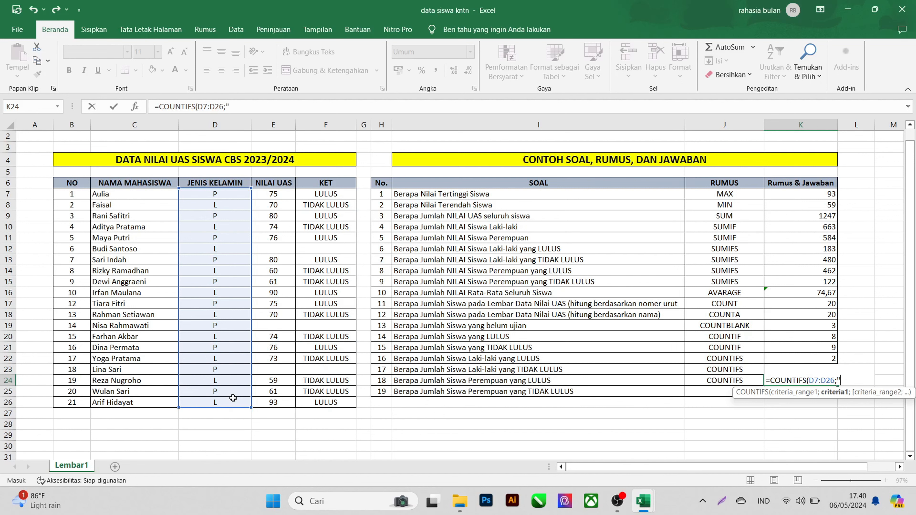
type("P\";")
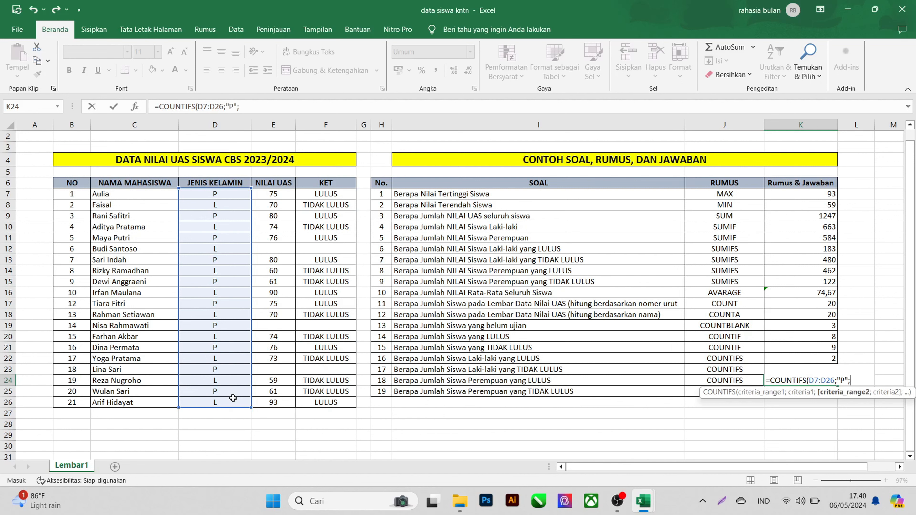
left_click_drag(302, 198, 327, 404)
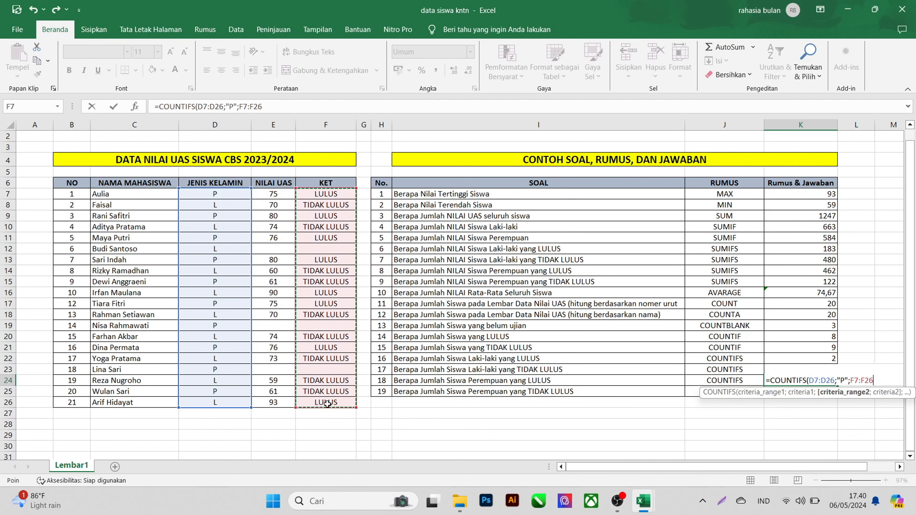
type(";\"")
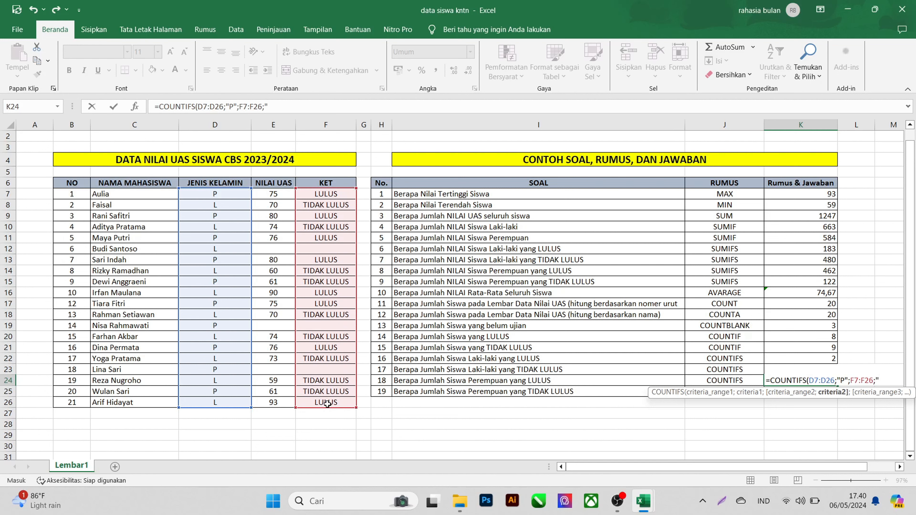
type("LULUS")
type("\"")
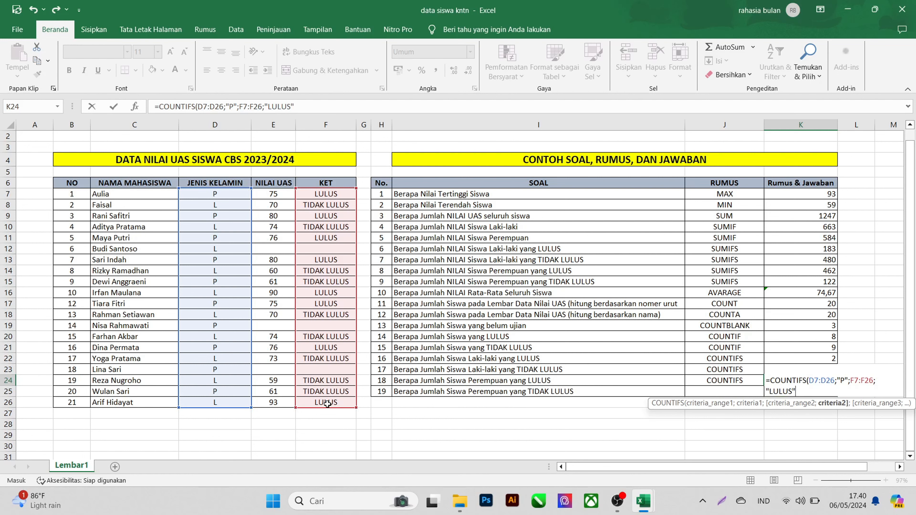
type(")")
key("Return")
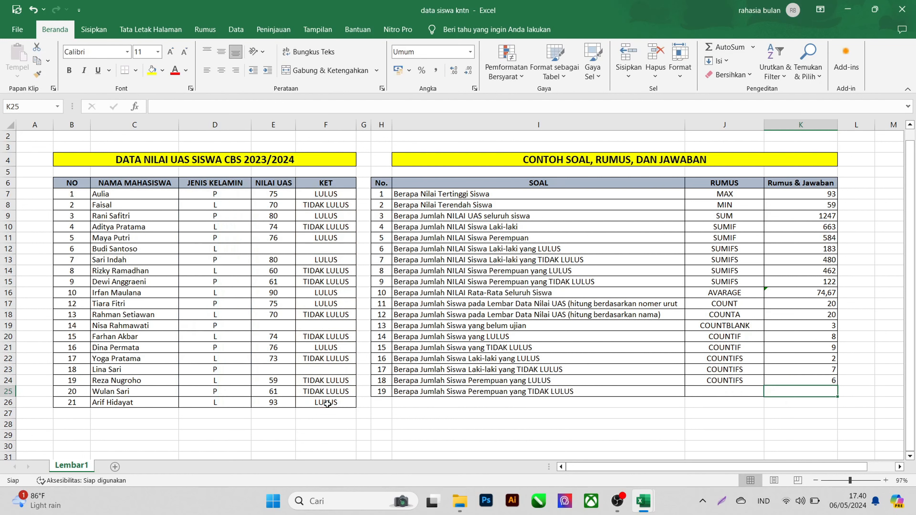
- Enter COUNTIFS in the RUMUS column for question 19, the number of female students with status TIDAK LULUS
key("Left")
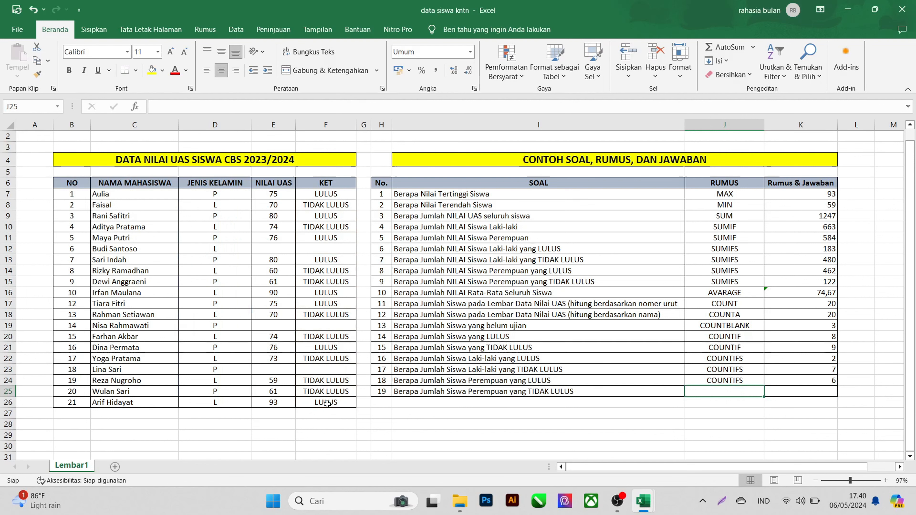
type("CONUT")
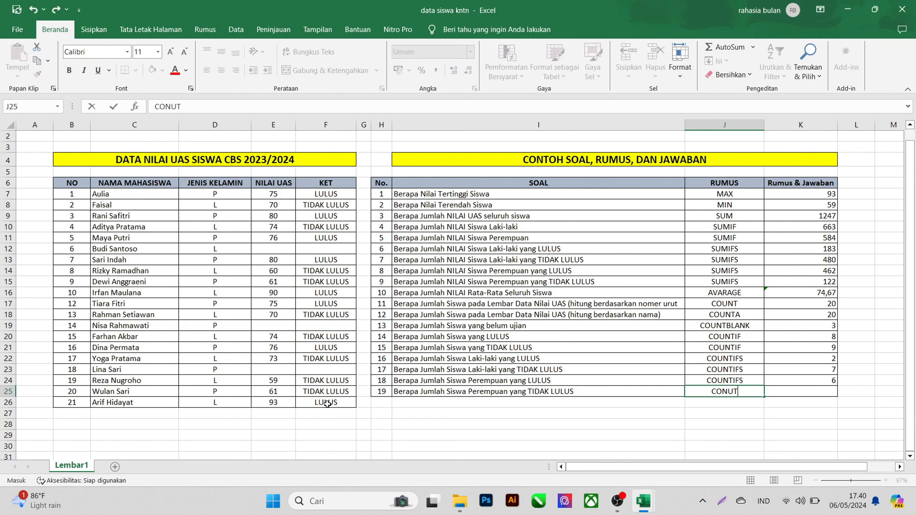
key("BackSpace")
key("BackSpace")
key("BackSpace")
type("UNTIFS")
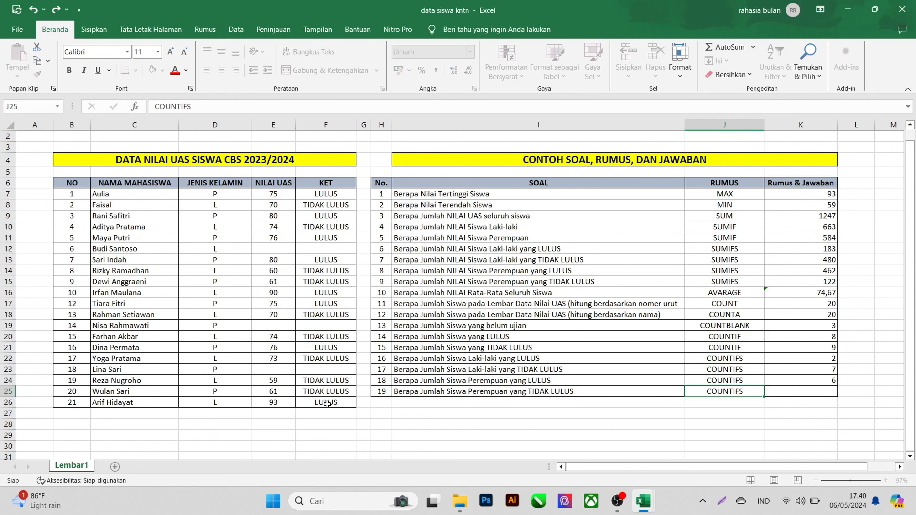
- Count the female students with status TIDAK LULUS for question 19 in K25 with the formula =COUNTIFS(D7:D26;"P";F7:F26;"TIDAK LULUS")
left_click(808, 391)
type("=COUNTIFS")
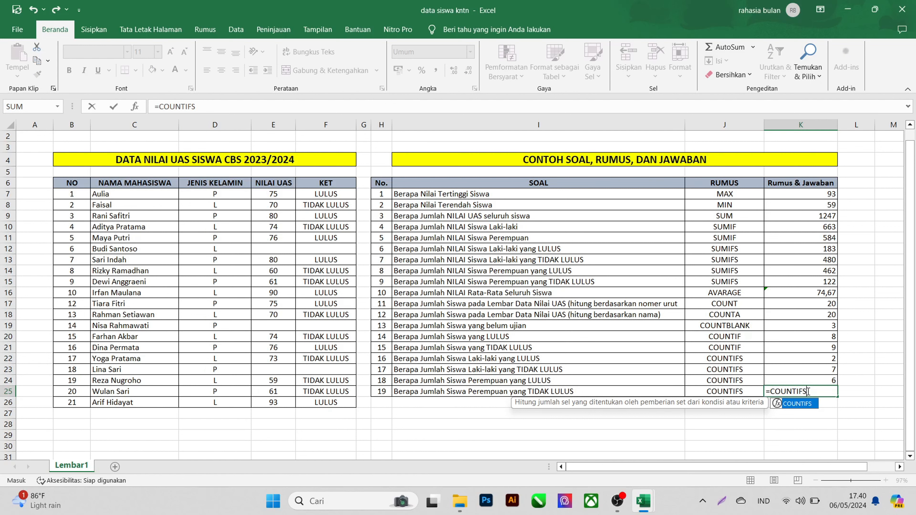
type("(")
left_click_drag(230, 194, 228, 400)
type(";")
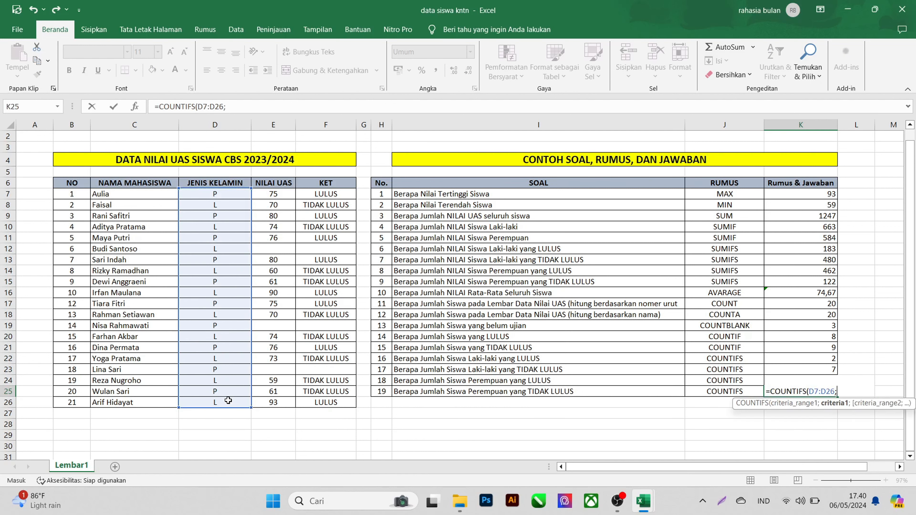
type("\"P")
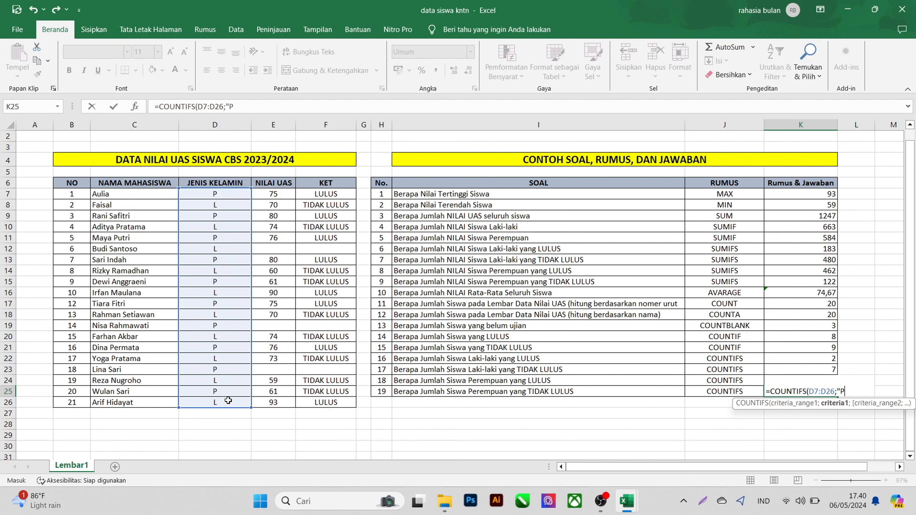
type("\";")
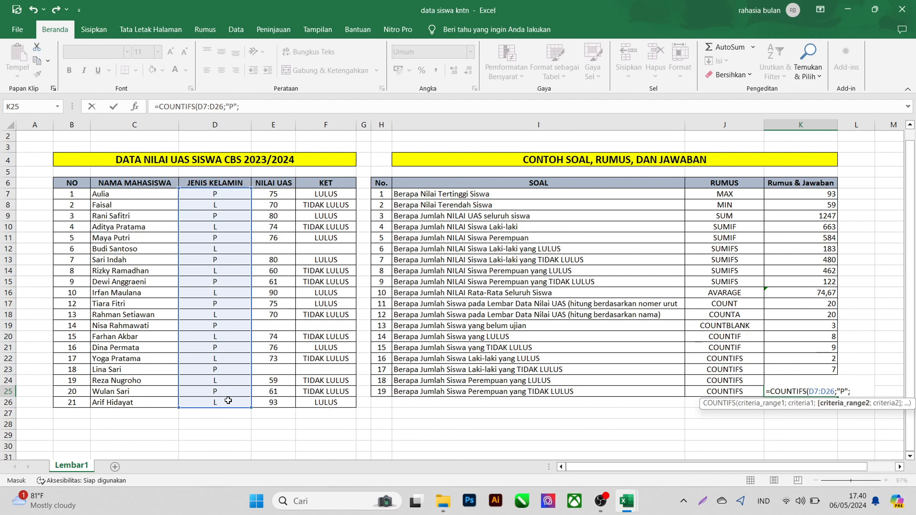
left_click_drag(324, 193, 318, 403)
type(";")
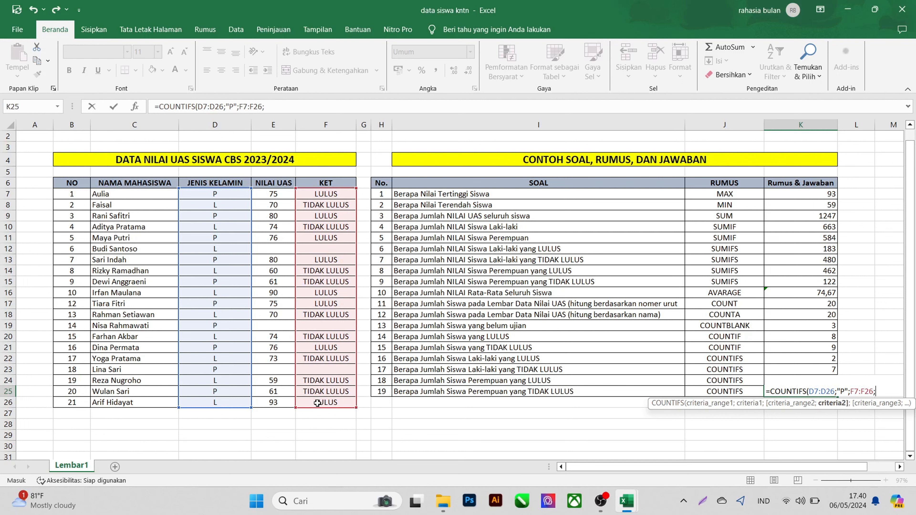
type("\"TIDAK LULUS\"")
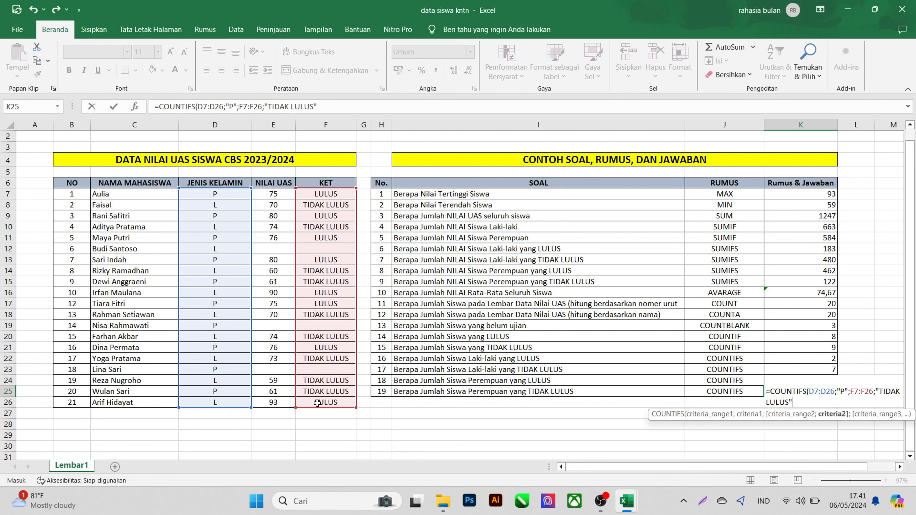
type(")")
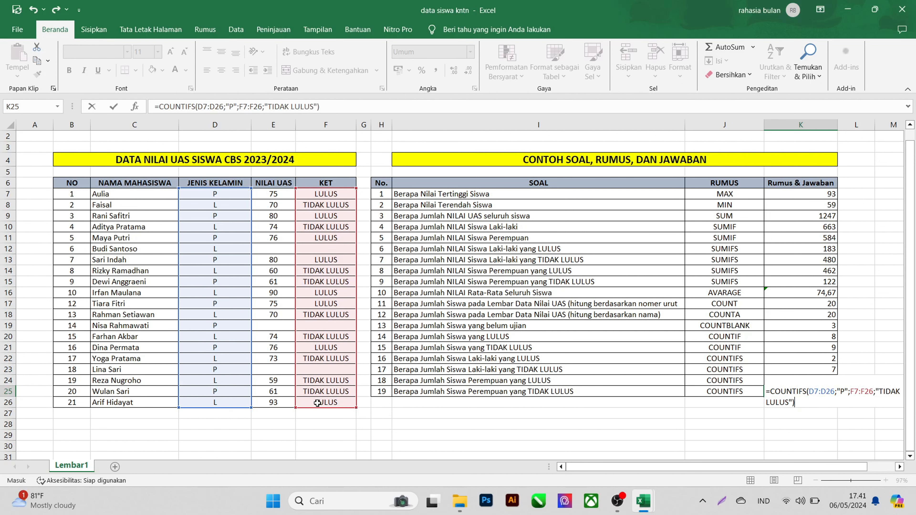
key("Return")
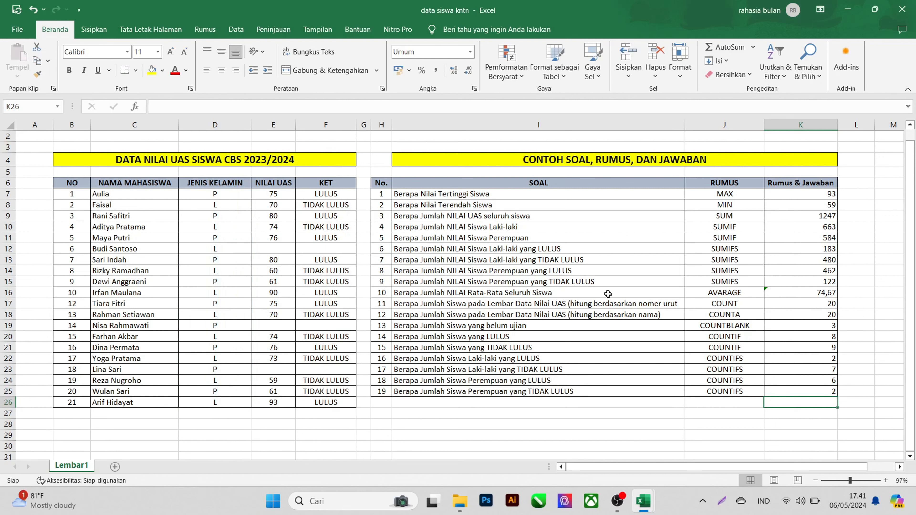
- Review the answer formulas in the Rumus & Jawaban column from question 2 down to question 7
left_click(808, 199)
key("Down")
key("Down")
key("Down")
key("Down")
key("Down")
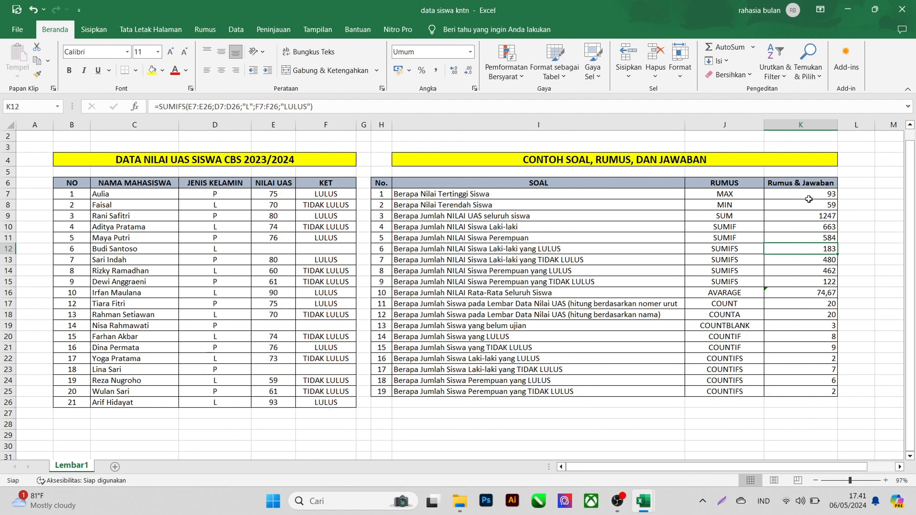
key("Down")
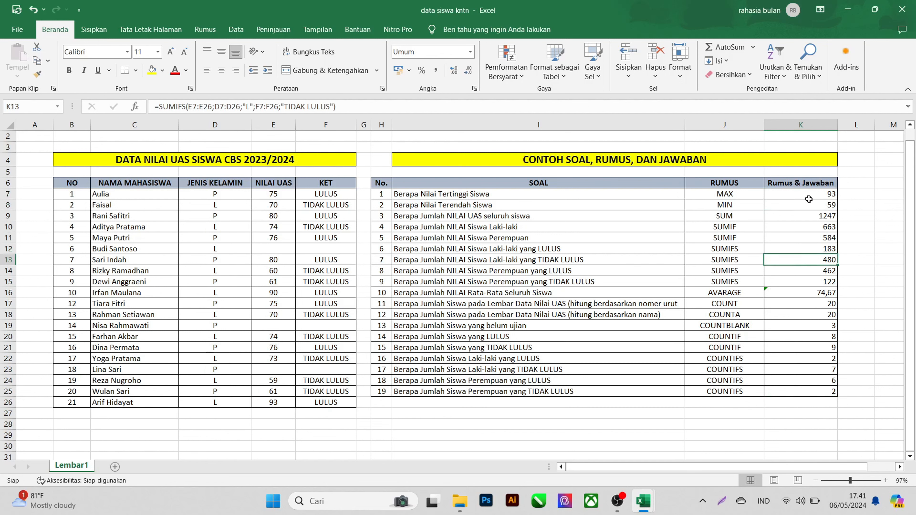
- Check the function names in the RUMUS column against their questions, going up and down the list, and return to the MIN formula in K8
key("Left")
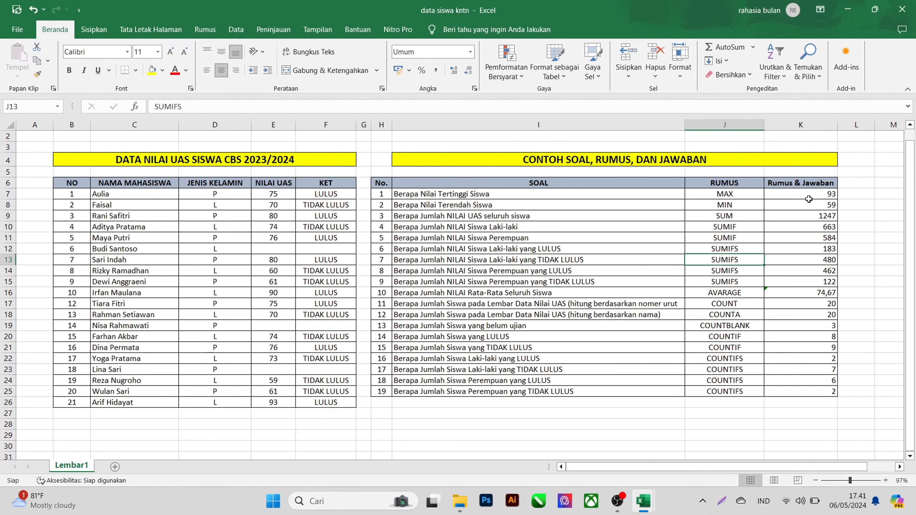
key("Up")
key("Up")
key("Up")
key("Up")
key("Up")
key("Up")
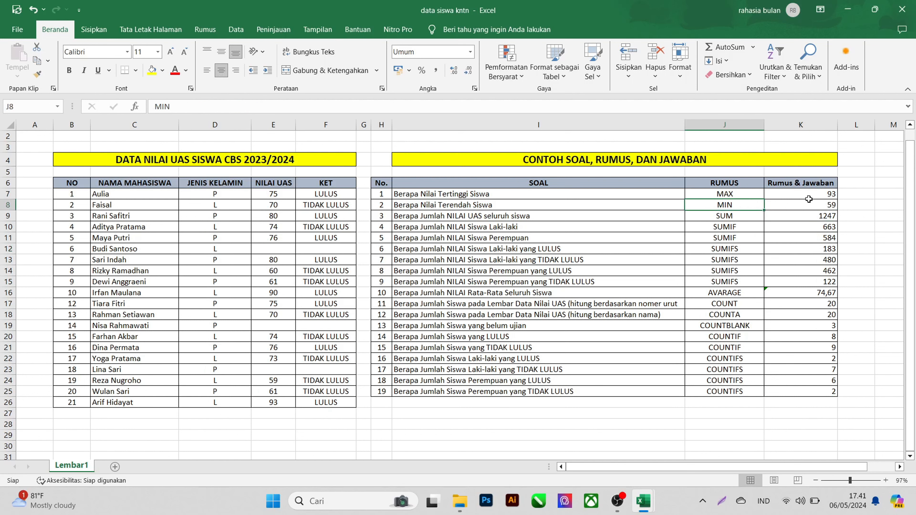
key("Down")
key("Down")
key("Down")
key("Down")
key("Down")
key("Down")
key("Down")
key("Down")
key("Down")
key("Down")
key("Down")
key("Down")
key("Down")
key("Down")
key("Down")
key("Down")
key("Down")
key("Down")
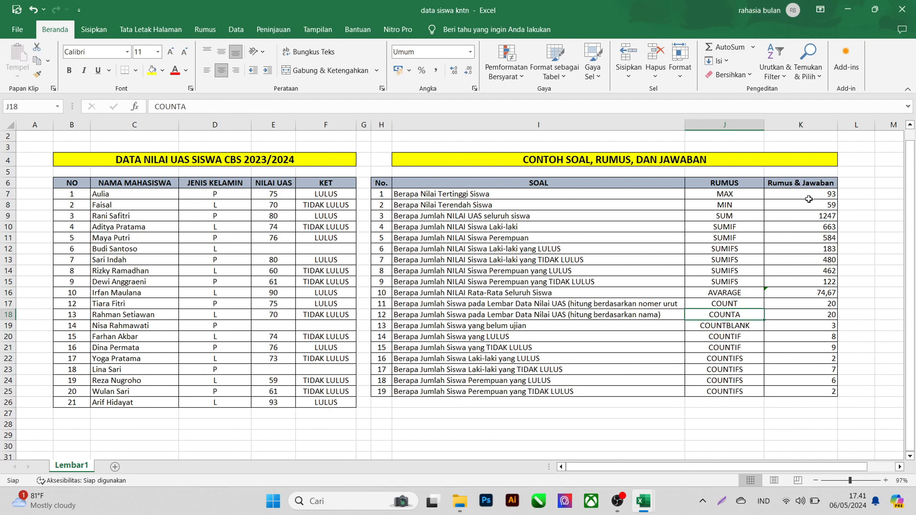
key("Up")
key("Up")
key("Up")
key("Up")
key("Up")
key("Up")
key("Up")
key("Up")
key("Up")
key("Up")
key("Up")
key("Up")
key("Up")
key("Up")
key("Up")
key("Up")
key("Up")
key("Up")
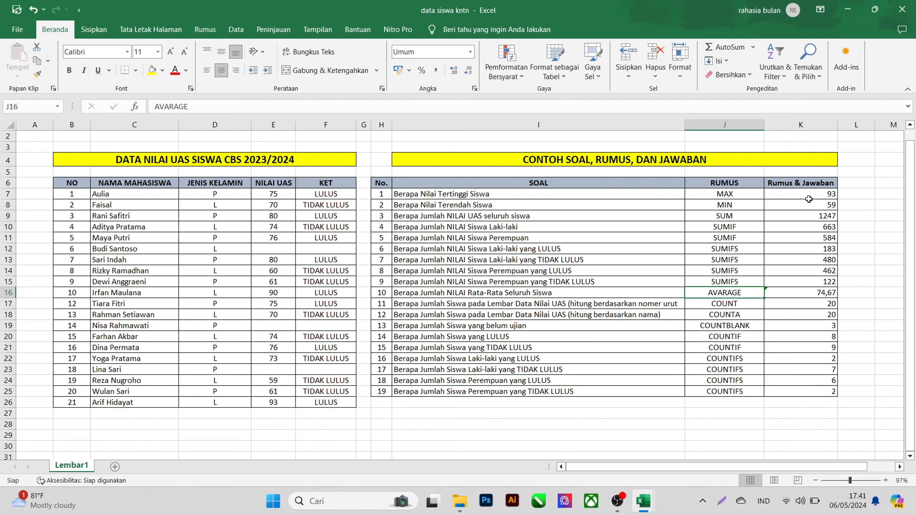
key("Right")
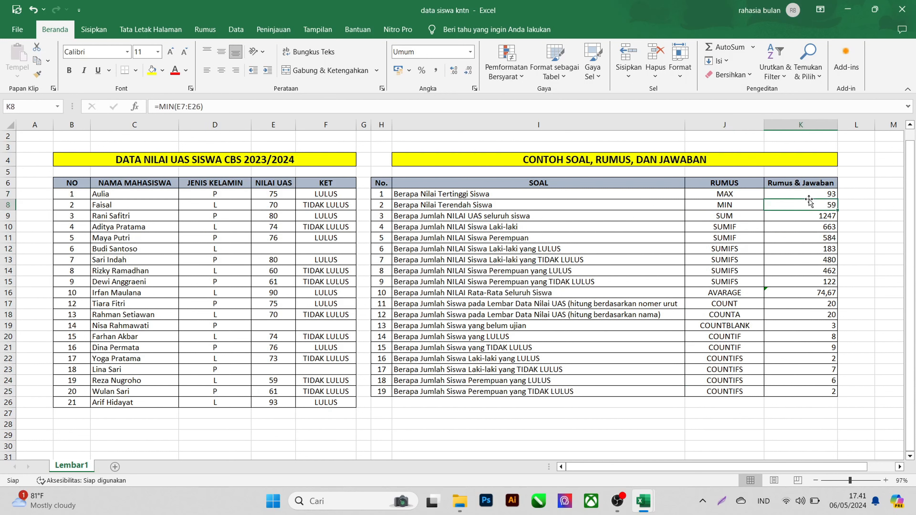